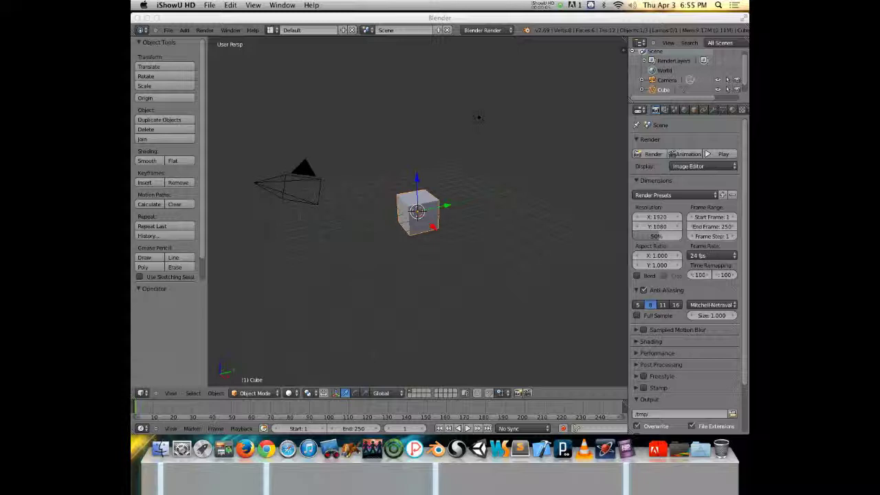
Bring the Blender window with the default cube, camera and lamp scene to the front
{"action": "left_click", "coordinate": [278, 20]}
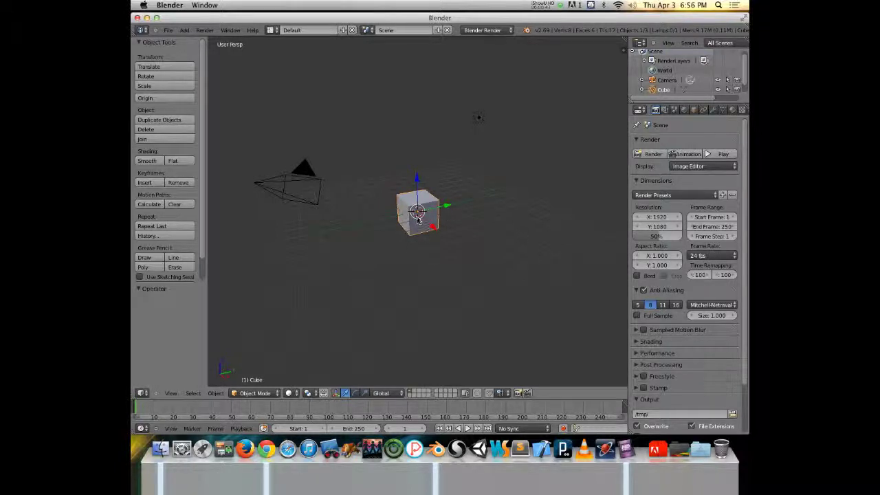
Hide the transform manipulator and view the cube zoomed in from Front Ortho
{"action": "key", "text": "ctrl+space"}
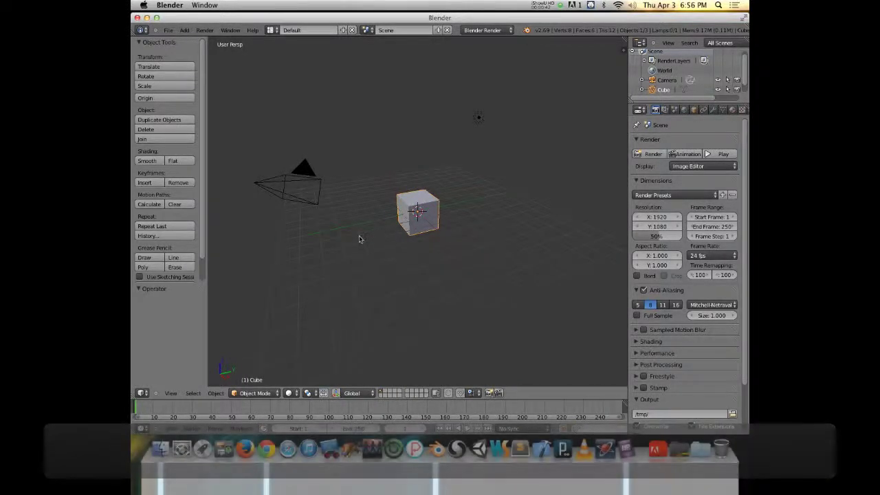
{"action": "middle_click_drag", "start_coordinate": [370, 239], "coordinate": [458, 236]}
{"action": "key", "text": "KP_5"}
{"action": "key", "text": "KP_1"}
{"action": "scroll", "coordinate": [452, 238], "scroll_direction": "up", "scroll_amount": 2}
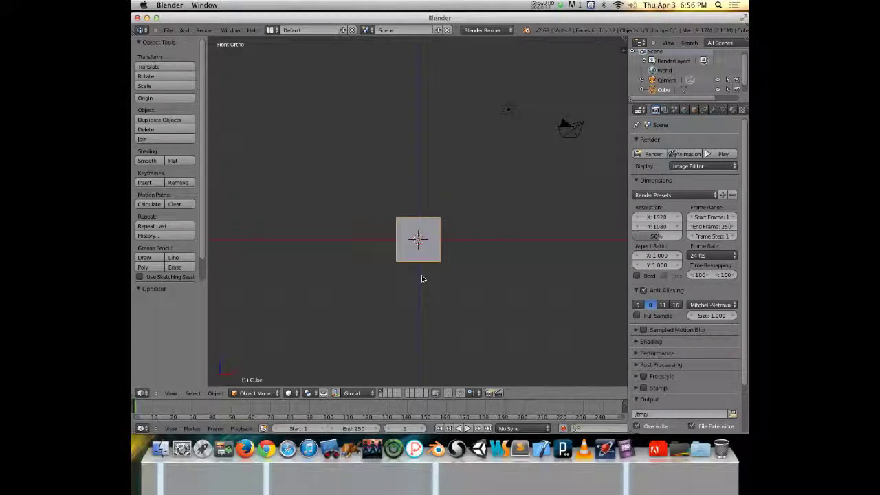
Show the properties sidebar and insert a LocScale keyframe on the cube
{"action": "key", "text": "n"}
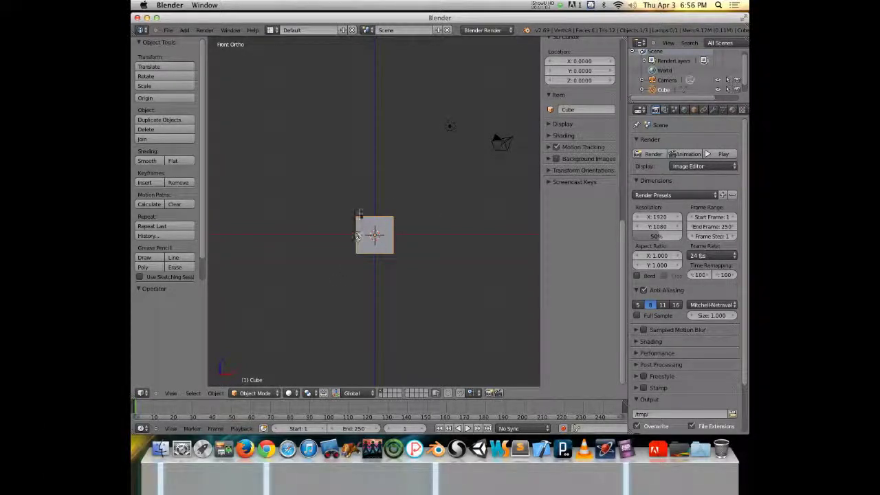
{"action": "key", "text": "i"}
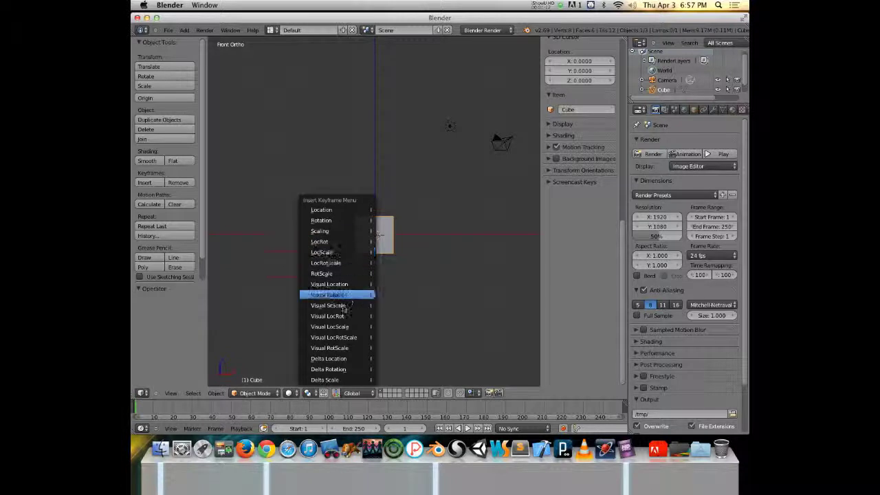
{"action": "left_click", "coordinate": [358, 256]}
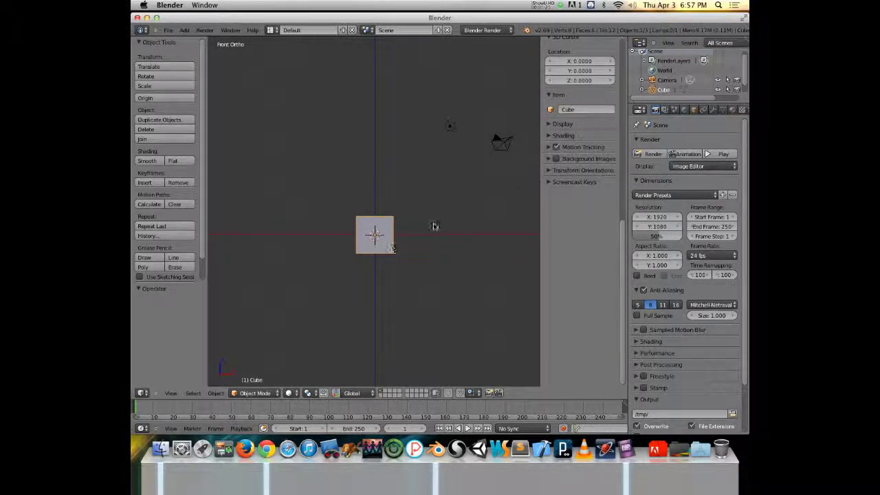
{"action": "scroll", "coordinate": [606, 246], "scroll_direction": "up", "scroll_amount": 10}
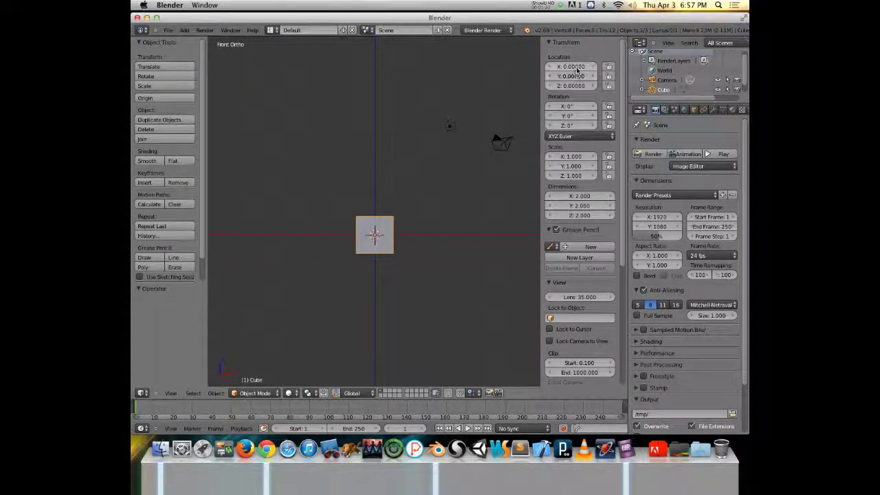
Keyframe the cube's location at 0 on frame 1, stepping forward and back to frame 1
{"action": "key", "text": "i"}
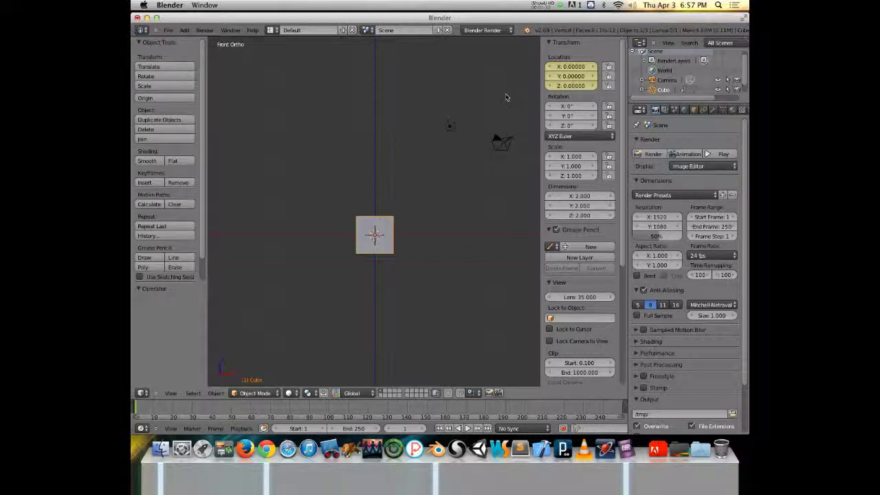
{"action": "key", "text": "Right"}
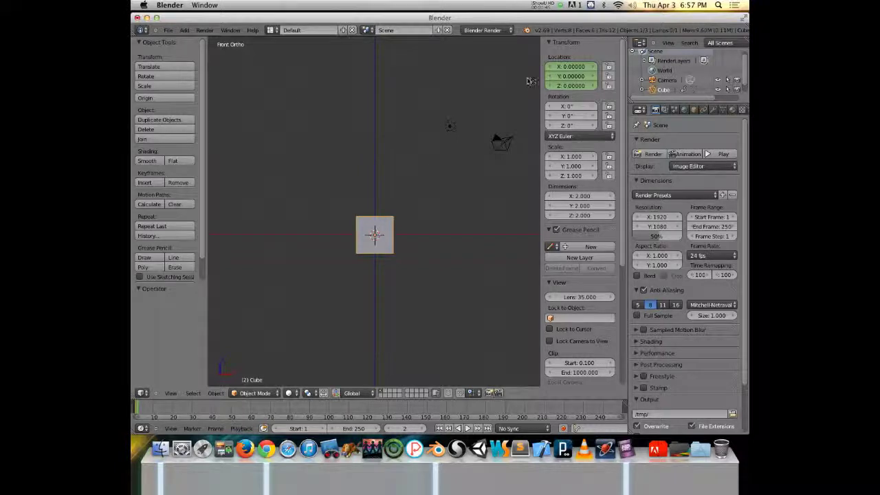
{"action": "key", "text": "Left"}
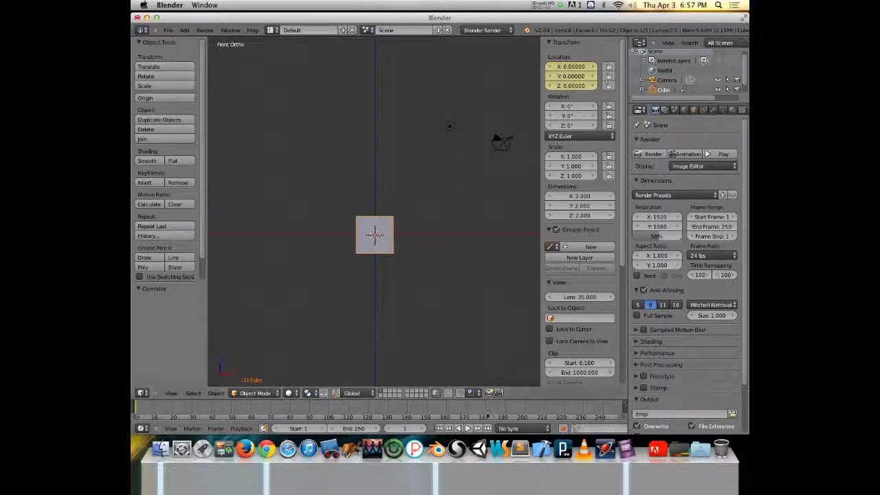
Turn on Auto Keying, tilt the cube 35.45°, then move it up-left at frame 11
{"action": "left_click", "coordinate": [562, 428]}
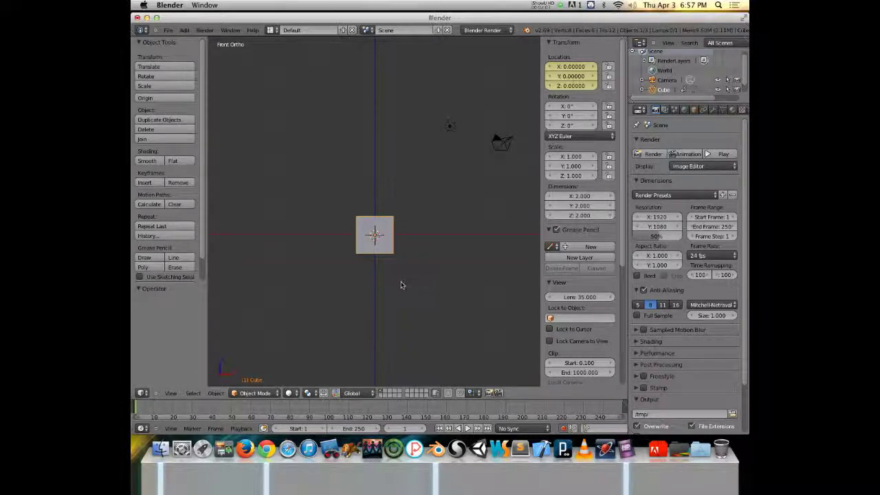
{"action": "key", "text": "r"}
{"action": "left_click", "coordinate": [450, 273]}
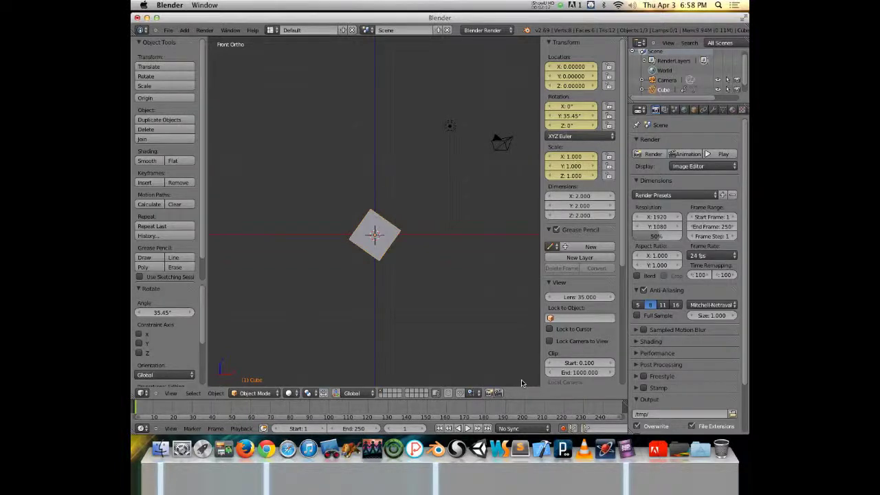
{"action": "key", "text": "Right"}
{"action": "key", "text": "Right"}
{"action": "key", "text": "Right"}
{"action": "key", "text": "Right"}
{"action": "key", "text": "Right"}
{"action": "key", "text": "Right"}
{"action": "key", "text": "Right"}
{"action": "key", "text": "Right"}
{"action": "key", "text": "Right"}
{"action": "key", "text": "Right"}
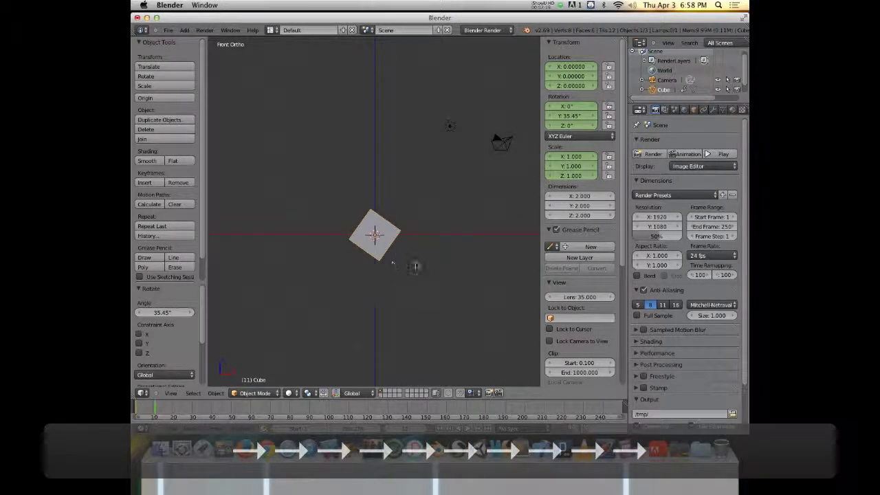
{"action": "key", "text": "g"}
{"action": "left_click", "coordinate": [346, 203]}
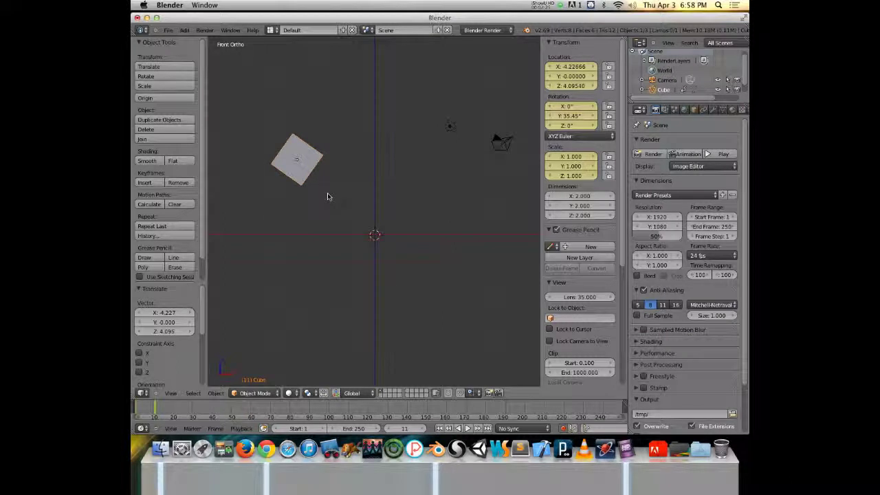
At frame 51, move the cube lower-right, scale it to 1.755, trackball-rotate it, then rewind
{"action": "key", "text": "Up"}
{"action": "key", "text": "Up"}
{"action": "key", "text": "Up"}
{"action": "key", "text": "Up"}
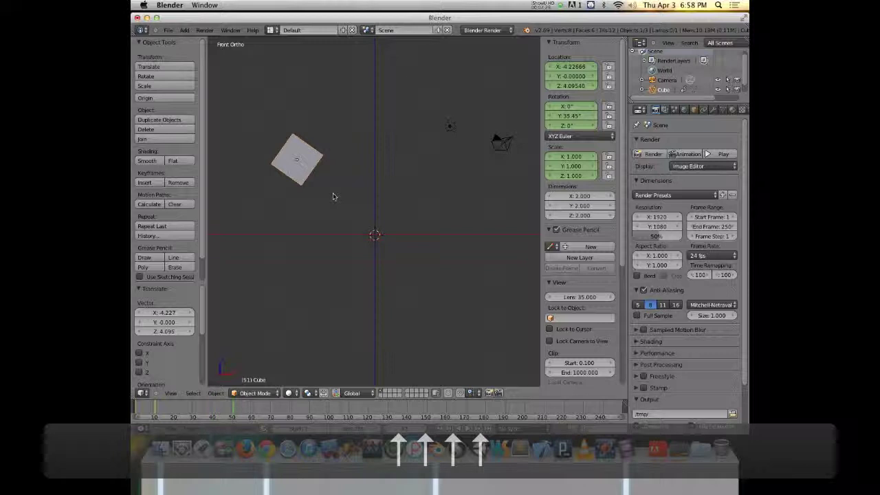
{"action": "key", "text": "g"}
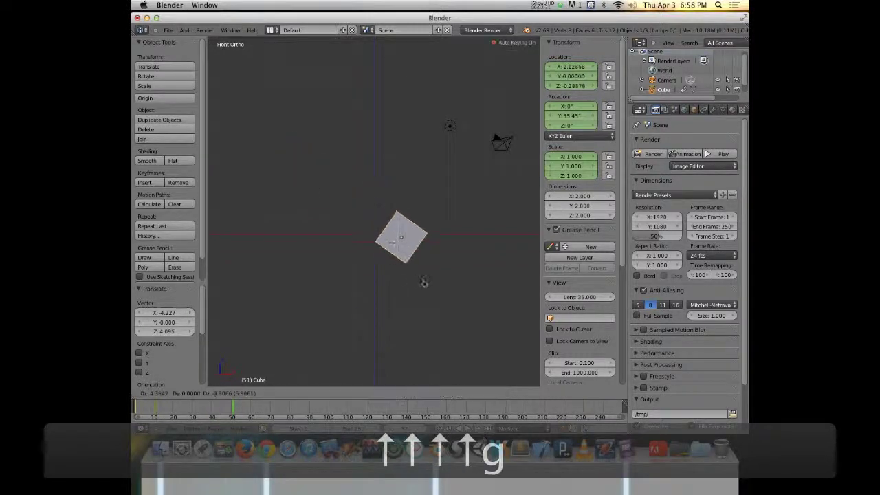
{"action": "left_click", "coordinate": [471, 326]}
{"action": "key", "text": "s"}
{"action": "left_click", "coordinate": [517, 354]}
{"action": "key", "text": "r"}
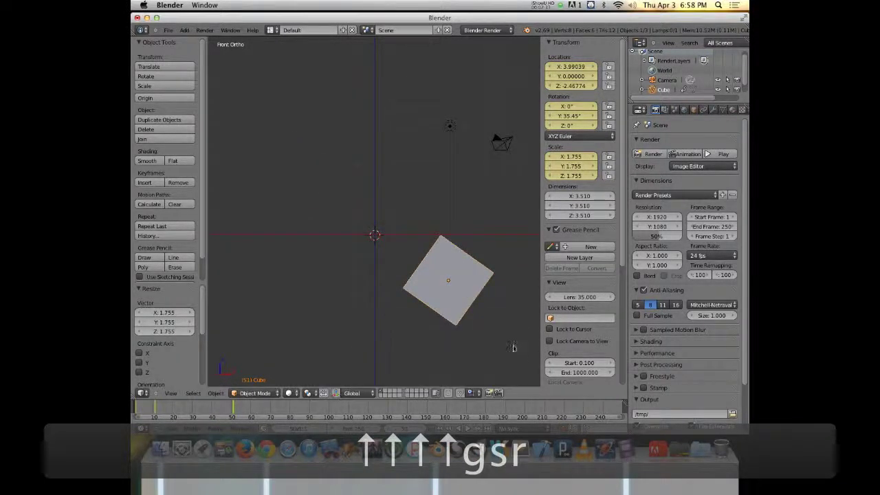
{"action": "key", "text": "r"}
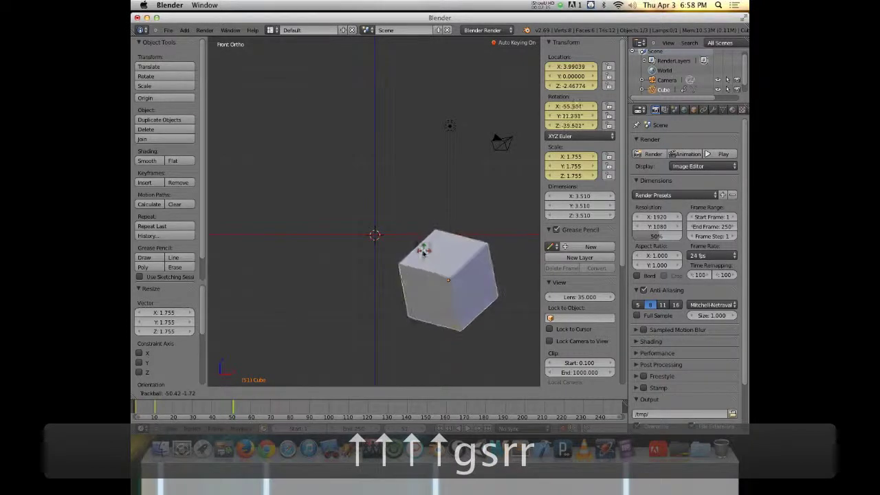
{"action": "left_click", "coordinate": [409, 273]}
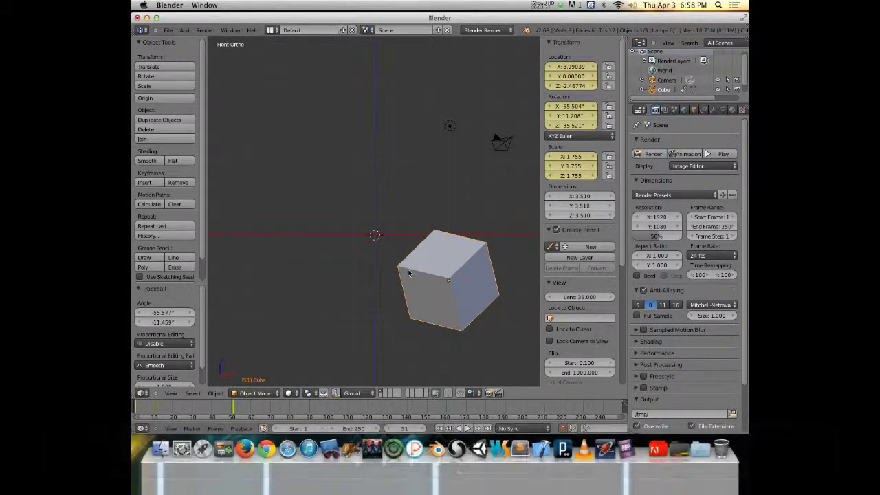
{"action": "left_click_drag", "start_coordinate": [214, 411], "coordinate": [136, 411]}
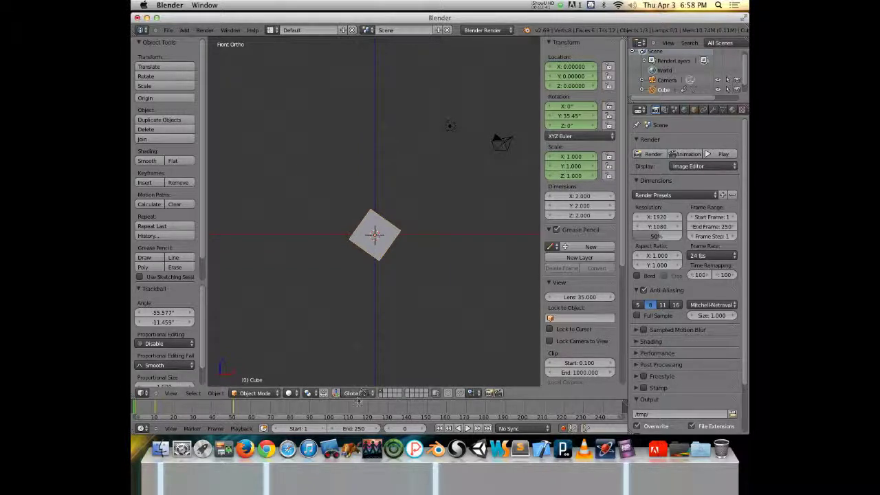
Preview the opening frames, return to frame 1 and play then stop the animation
{"action": "left_click_drag", "start_coordinate": [137, 407], "coordinate": [138, 407]}
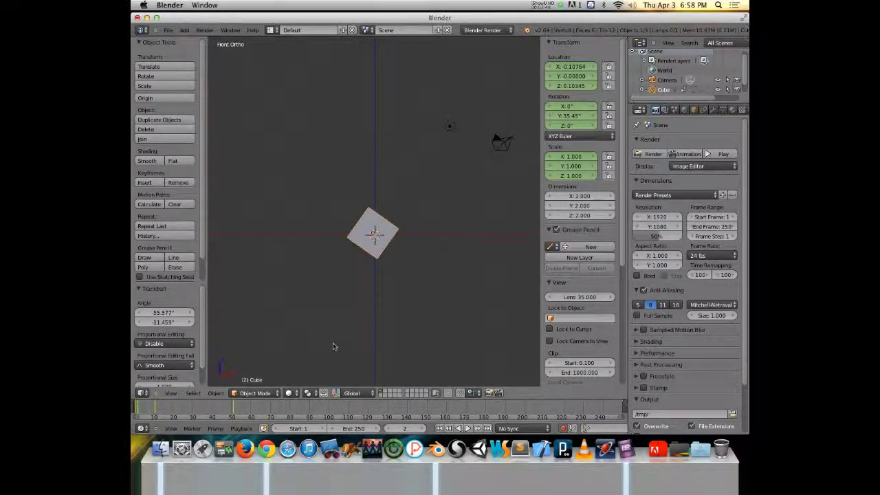
{"action": "key", "text": "Left"}
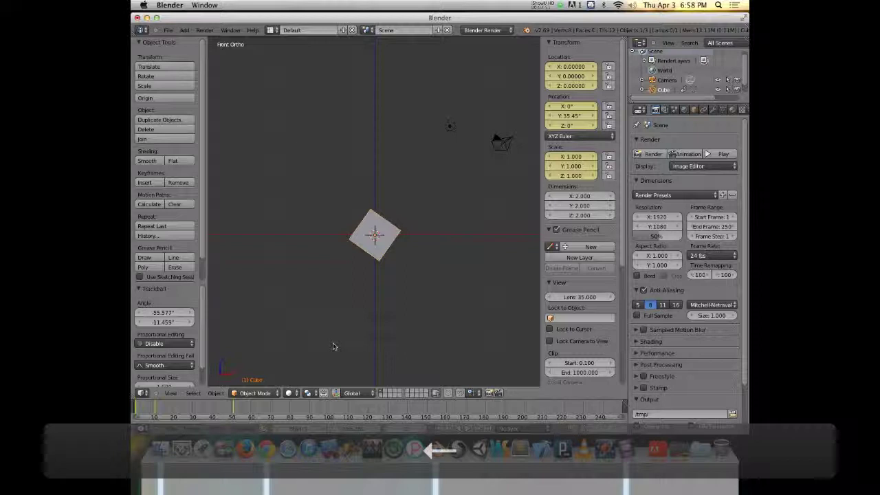
{"action": "key", "text": "alt+a"}
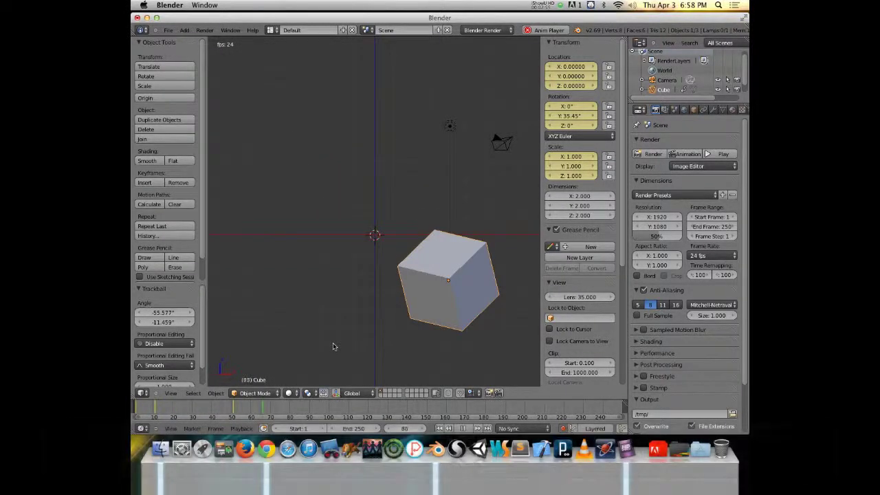
{"action": "key", "text": "alt+a"}
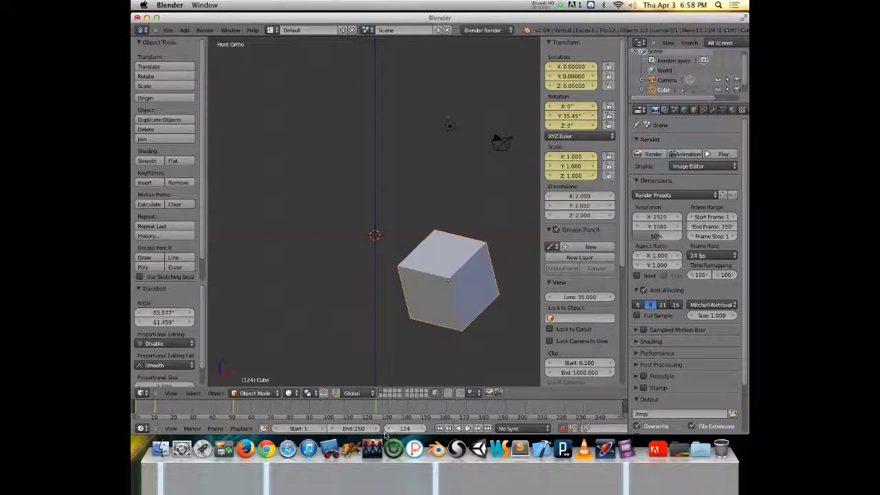
Jump to frame 30, nudge to frame 29, and play then stop the animation
{"action": "left_click", "coordinate": [408, 428]}
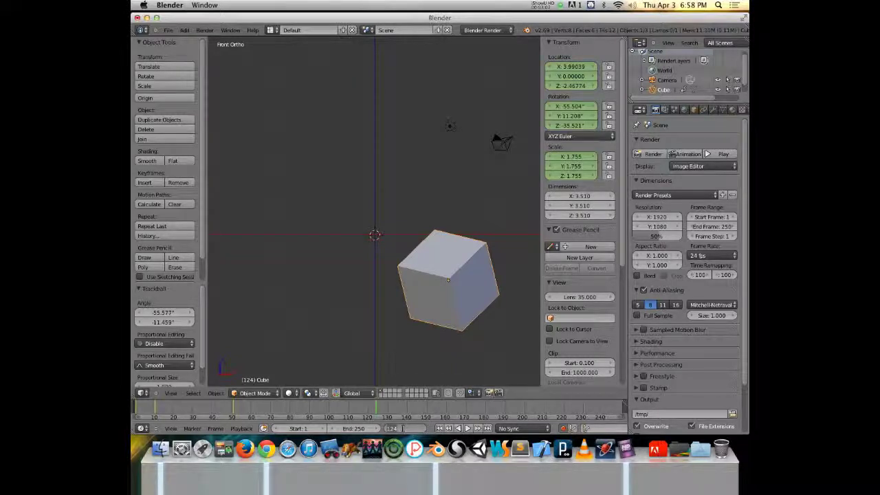
{"action": "type", "text": "30"}
{"action": "key", "text": "Return"}
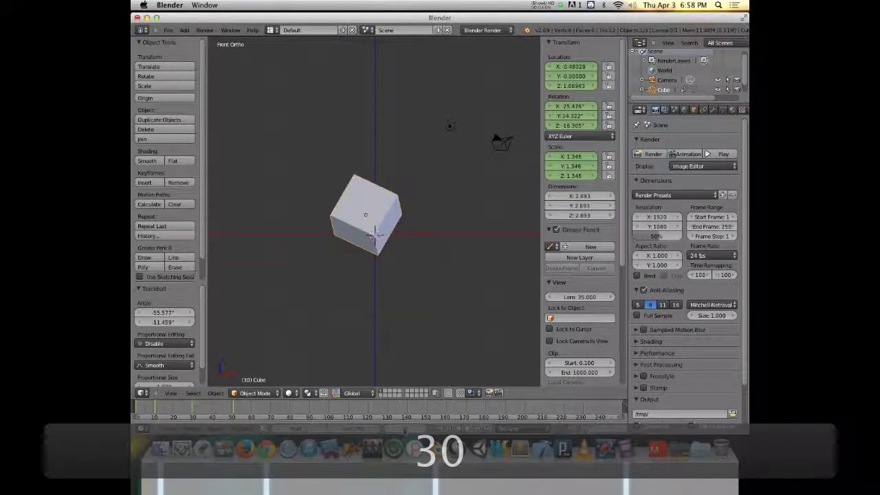
{"action": "left_click_drag", "start_coordinate": [399, 432], "coordinate": [348, 411]}
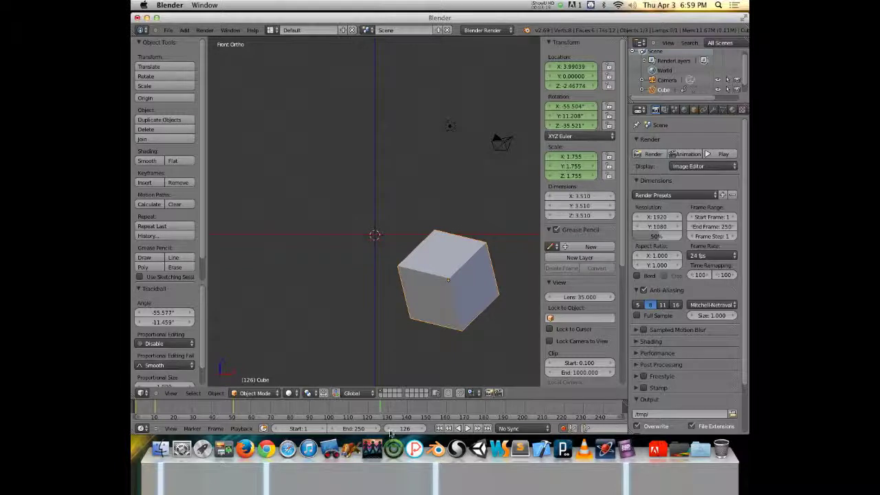
{"action": "left_click", "coordinate": [468, 429]}
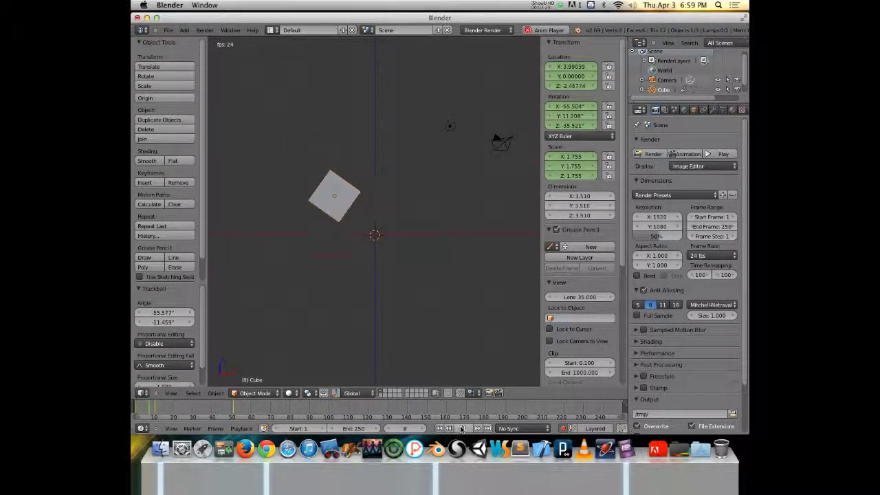
{"action": "left_click", "coordinate": [463, 429]}
Step through the cube's keyframed poses with the jump-to-keyframe buttons, ending on frame 1
{"action": "left_click", "coordinate": [441, 429]}
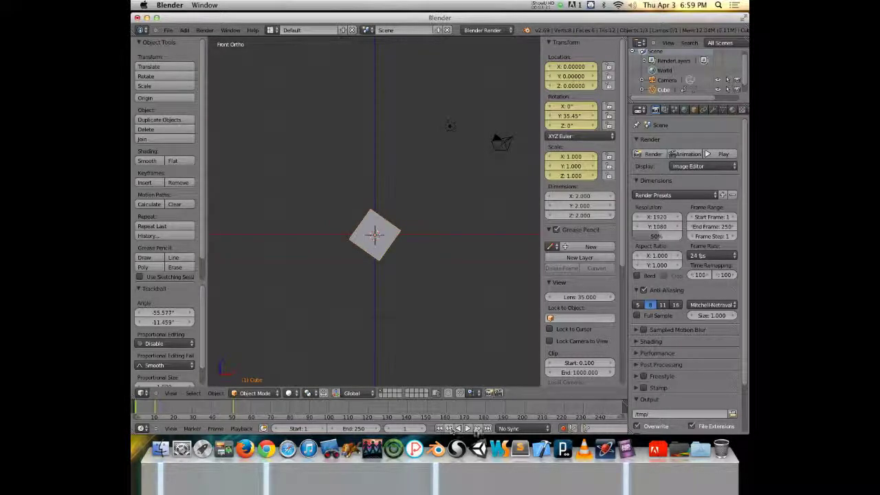
{"action": "left_click", "coordinate": [478, 429]}
{"action": "left_click", "coordinate": [478, 429]}
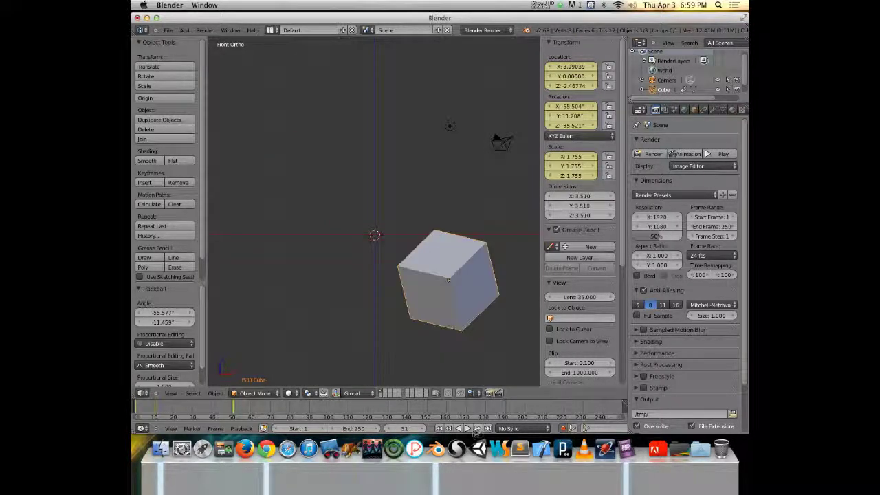
{"action": "left_click", "coordinate": [449, 428]}
{"action": "left_click", "coordinate": [478, 429]}
{"action": "left_click", "coordinate": [488, 429]}
{"action": "left_click", "coordinate": [441, 430]}
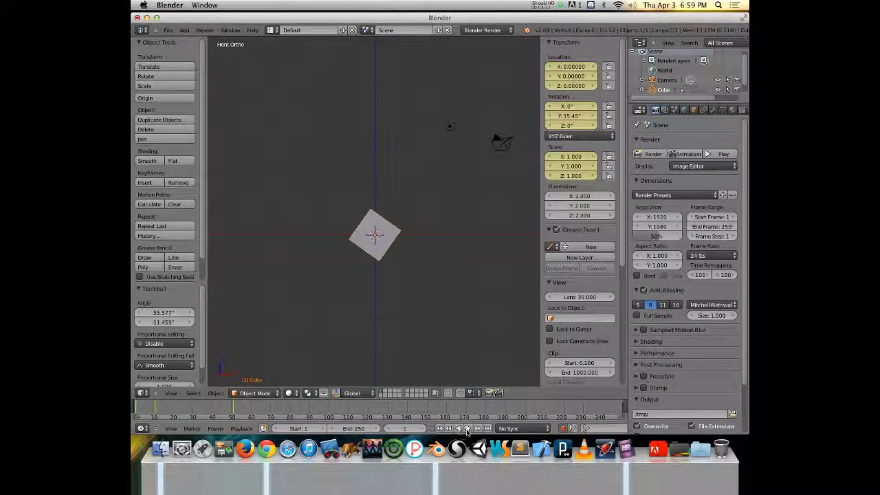
{"action": "left_click", "coordinate": [488, 429]}
{"action": "left_click", "coordinate": [438, 428]}
Set the Auto-Keyframing Mode to Replace in the timeline menu
{"action": "left_click", "coordinate": [170, 429]}
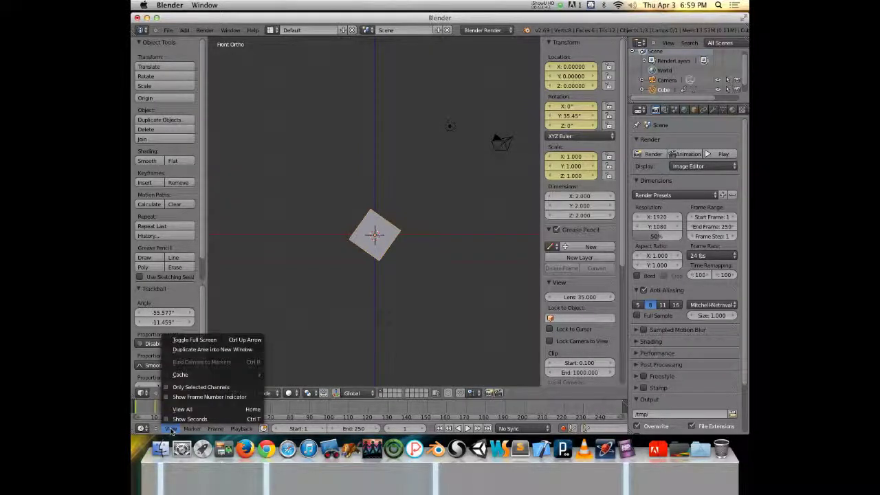
{"action": "mouse_move", "coordinate": [193, 429]}
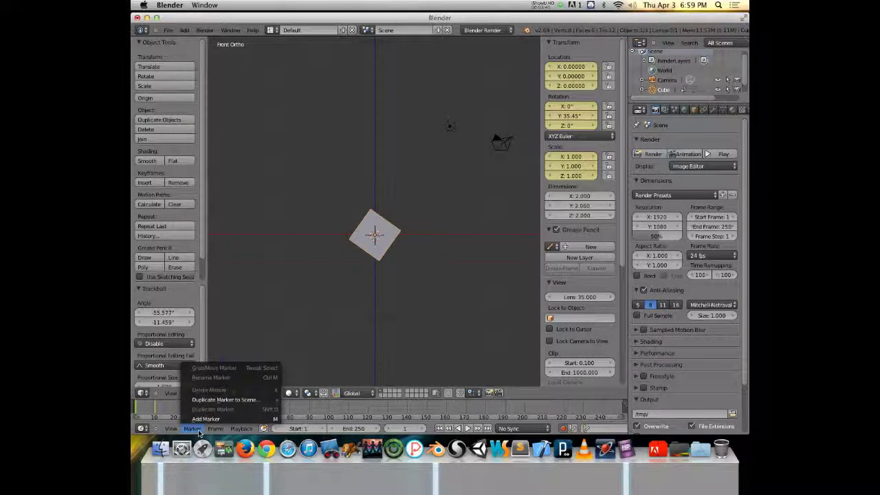
{"action": "left_click", "coordinate": [170, 429]}
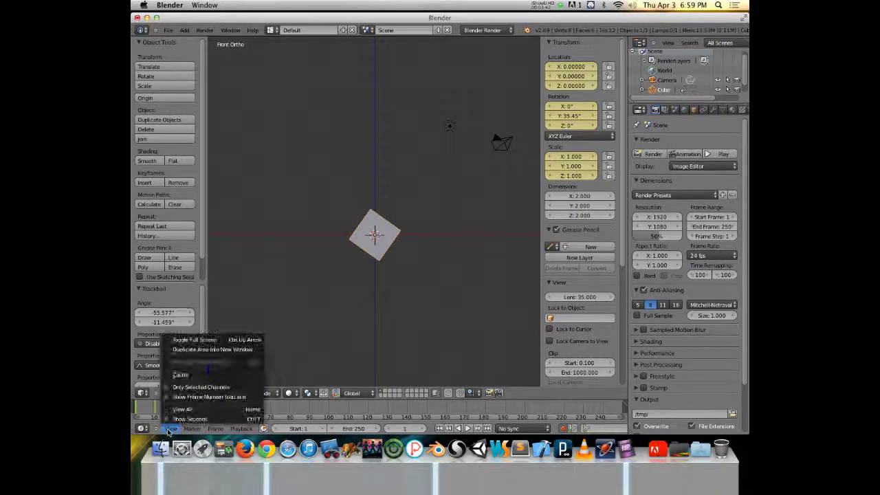
{"action": "mouse_move", "coordinate": [195, 431]}
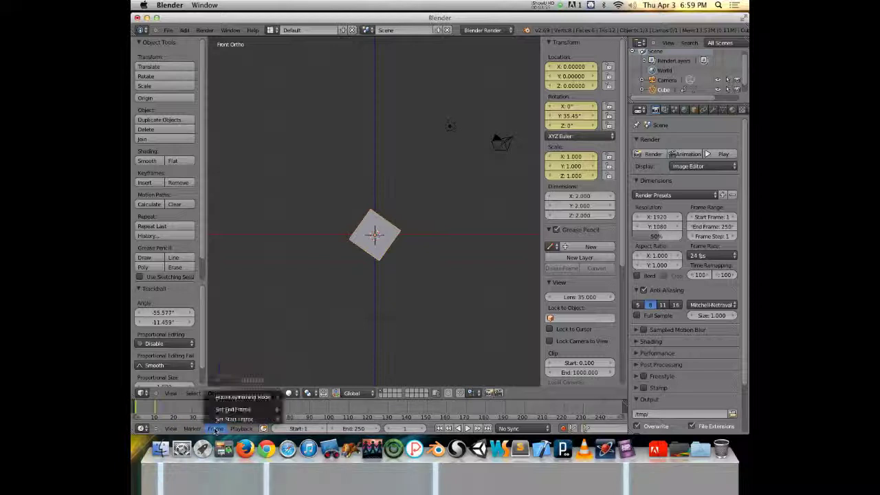
{"action": "mouse_move", "coordinate": [271, 397]}
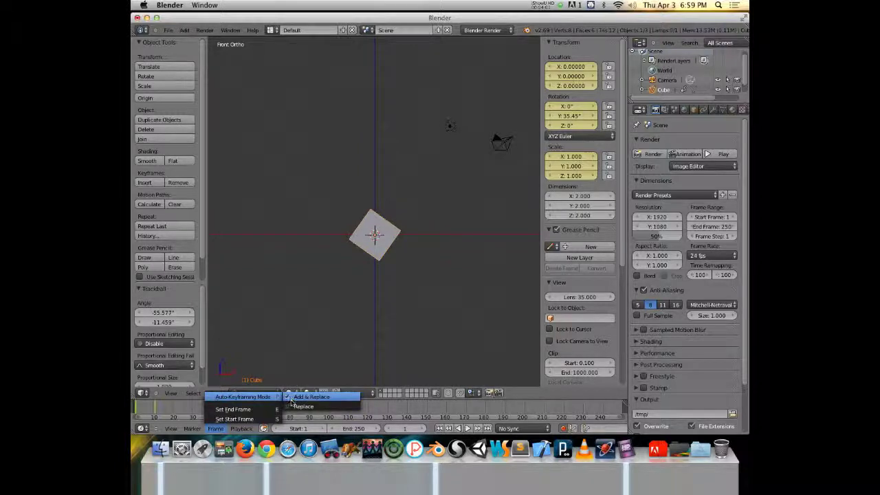
{"action": "left_click", "coordinate": [289, 408]}
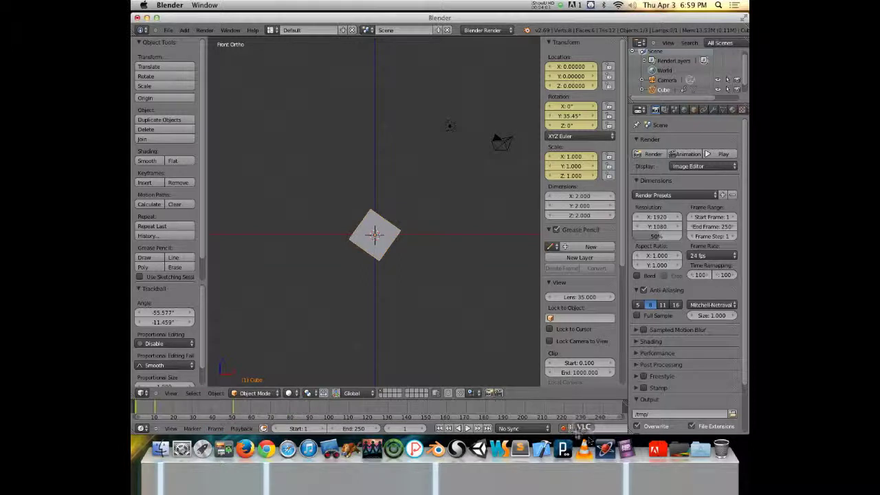
Check the Frame and Playback menus and set the animation start to the current frame
{"action": "left_click", "coordinate": [215, 429]}
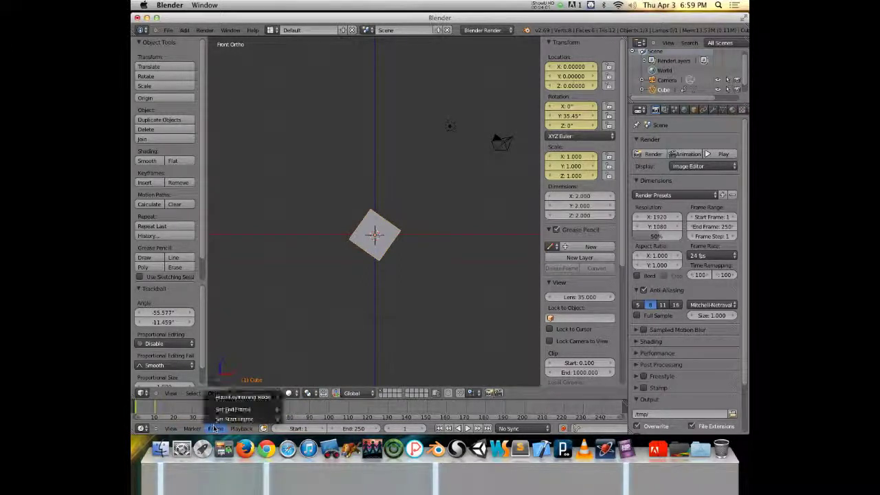
{"action": "mouse_move", "coordinate": [261, 403]}
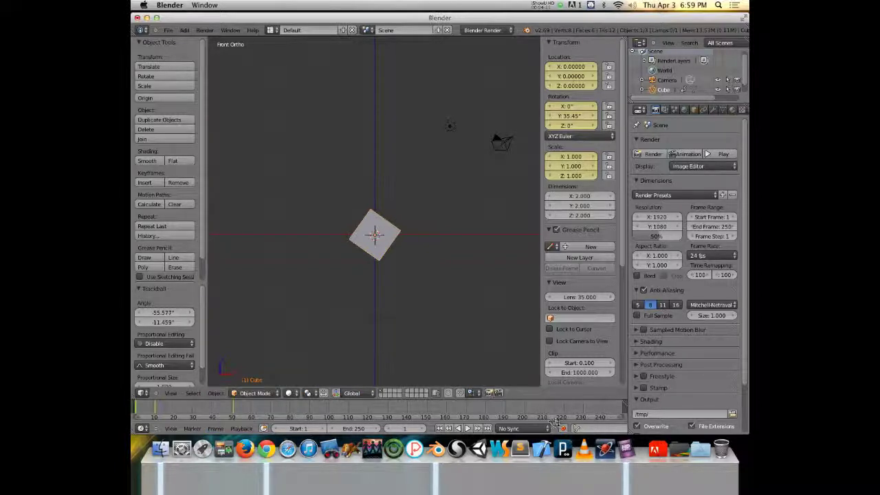
{"action": "left_click", "coordinate": [242, 429]}
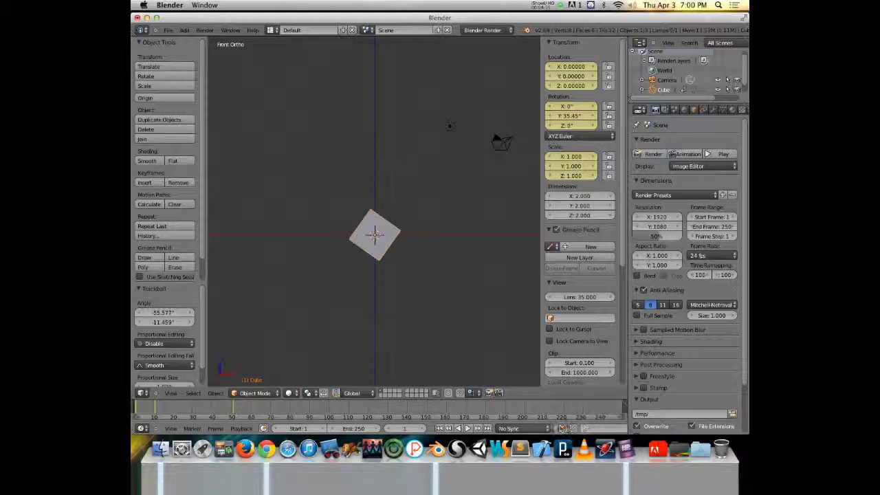
{"action": "left_click", "coordinate": [215, 429]}
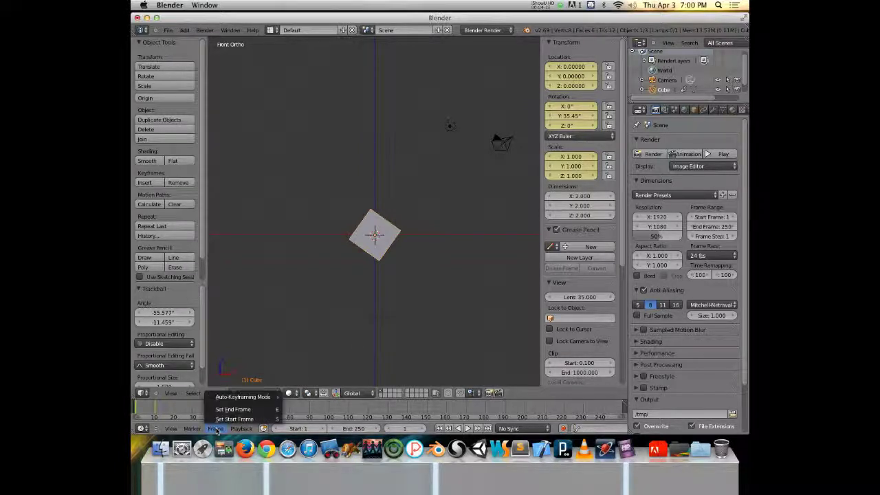
{"action": "left_click", "coordinate": [279, 418]}
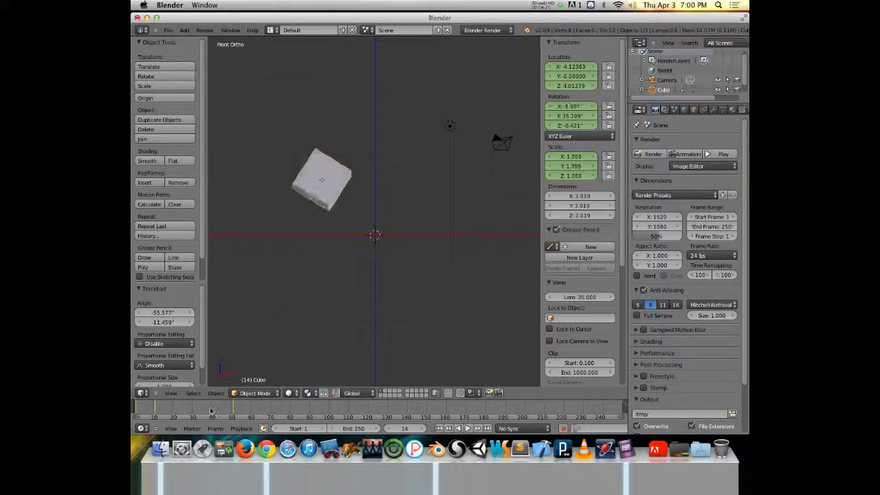
Scrub through the cube's motion via frames 69 and 59, then ahead to frame 143
{"action": "left_click_drag", "start_coordinate": [196, 411], "coordinate": [355, 411]}
{"action": "left_click", "coordinate": [270, 419]}
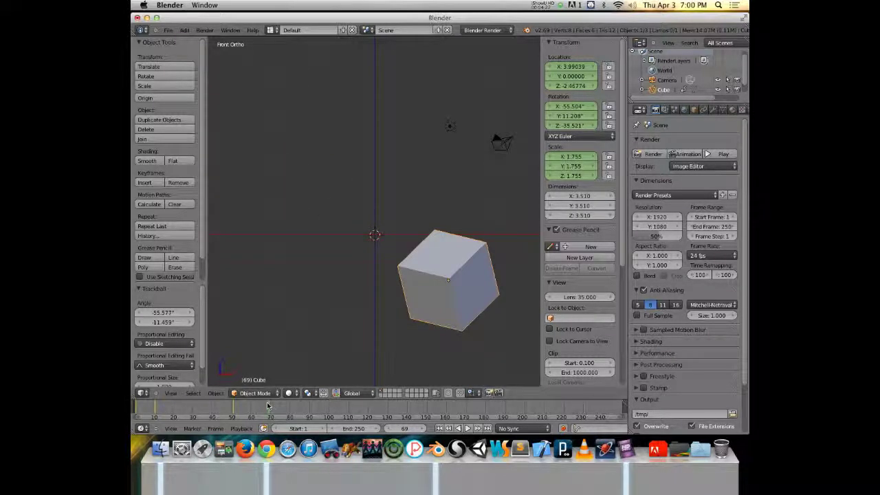
{"action": "left_click", "coordinate": [250, 411]}
{"action": "left_click", "coordinate": [241, 429]}
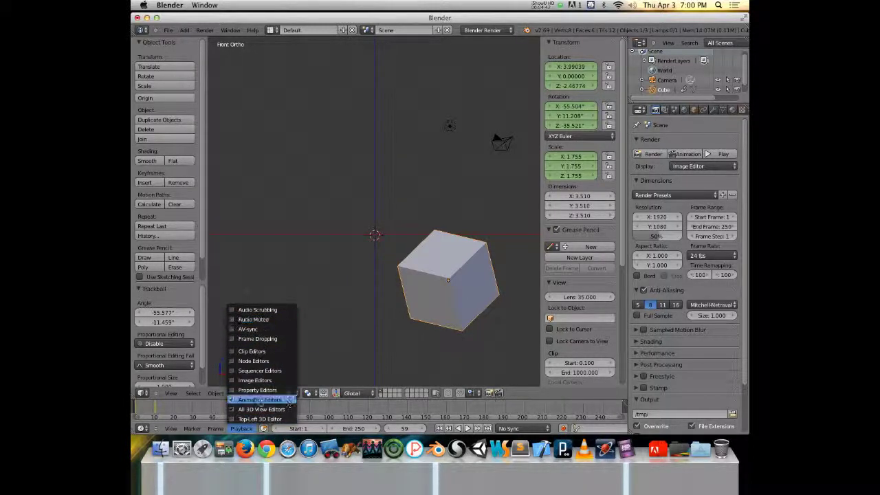
{"action": "left_click_drag", "start_coordinate": [348, 413], "coordinate": [442, 411]}
Set the animation's end frame to 100 and scrub back over the early frames
{"action": "key", "text": "Left"}
{"action": "key", "text": "Left"}
{"action": "key", "text": "Left"}
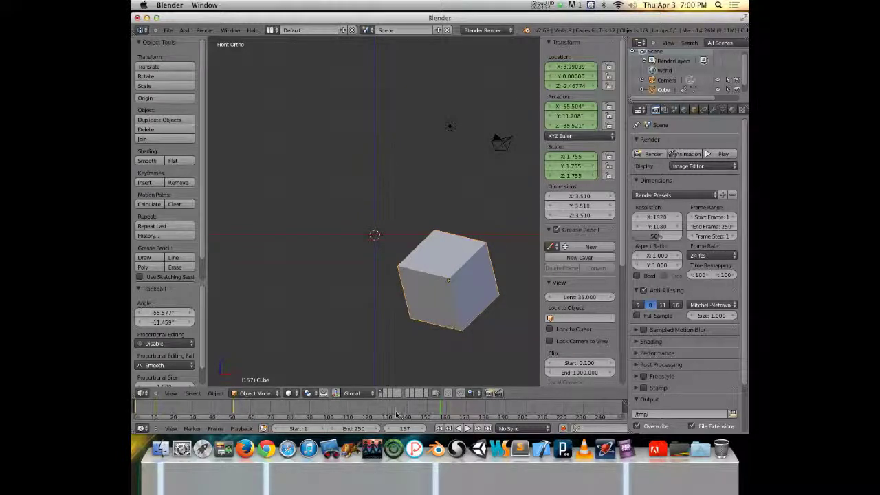
{"action": "left_click", "coordinate": [353, 429]}
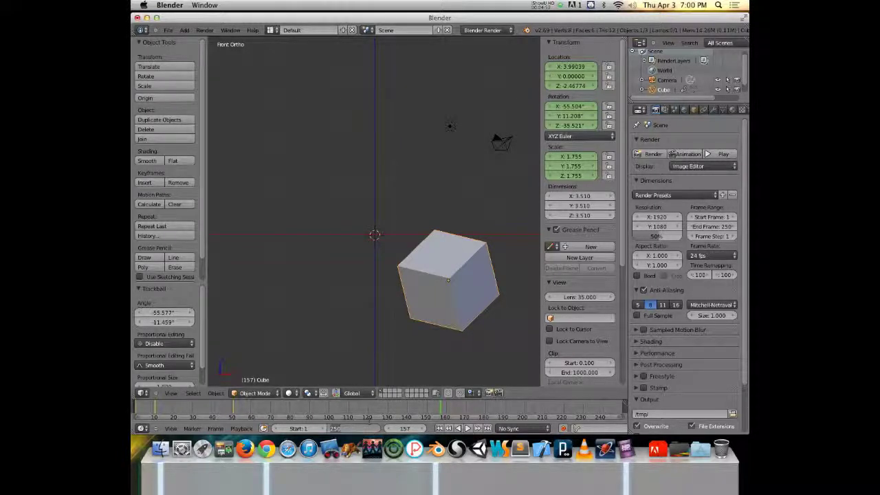
{"action": "type", "text": "100"}
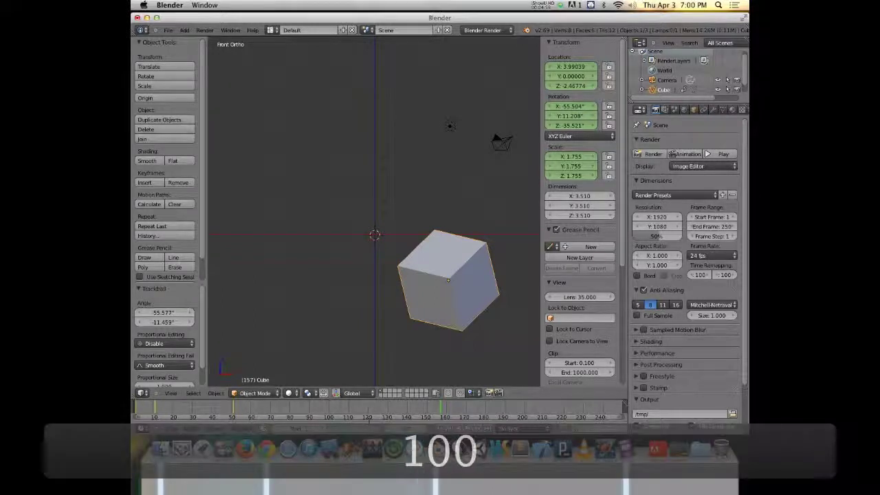
{"action": "key", "text": "Return"}
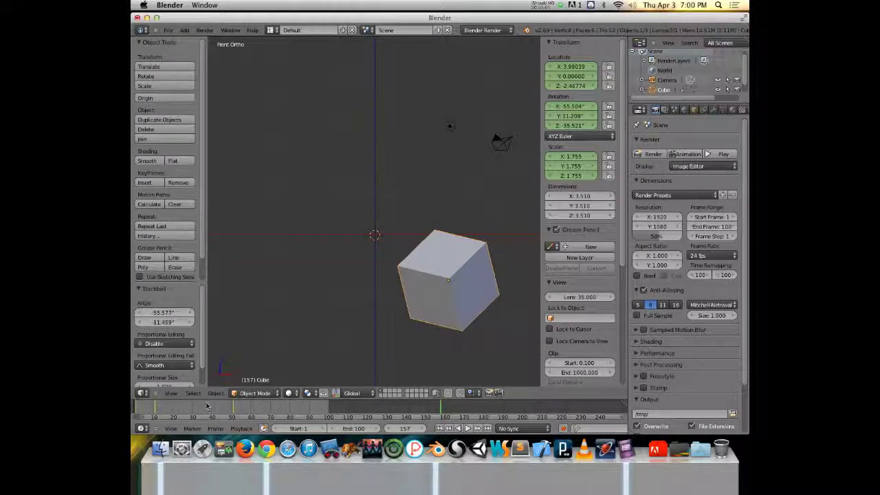
{"action": "left_click_drag", "start_coordinate": [203, 406], "coordinate": [272, 410]}
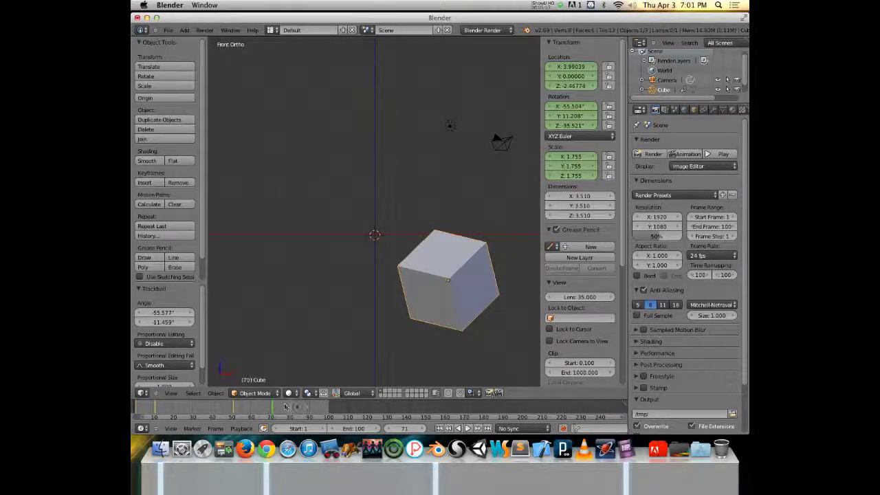
Insert a Location keyframe for the cube at frame 149, then scrub back
{"action": "left_click_drag", "start_coordinate": [315, 407], "coordinate": [438, 409]}
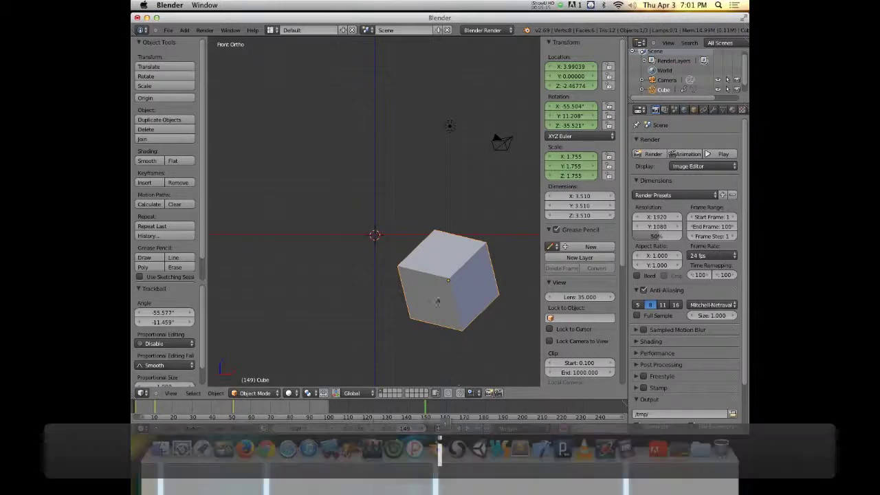
{"action": "key", "text": "i"}
{"action": "left_click", "coordinate": [433, 245]}
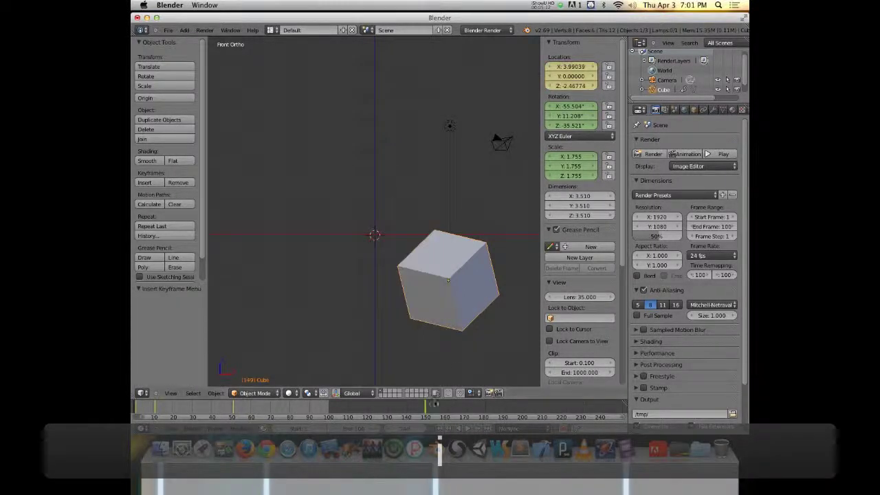
{"action": "left_click", "coordinate": [434, 410]}
{"action": "left_click_drag", "start_coordinate": [434, 410], "coordinate": [219, 409]}
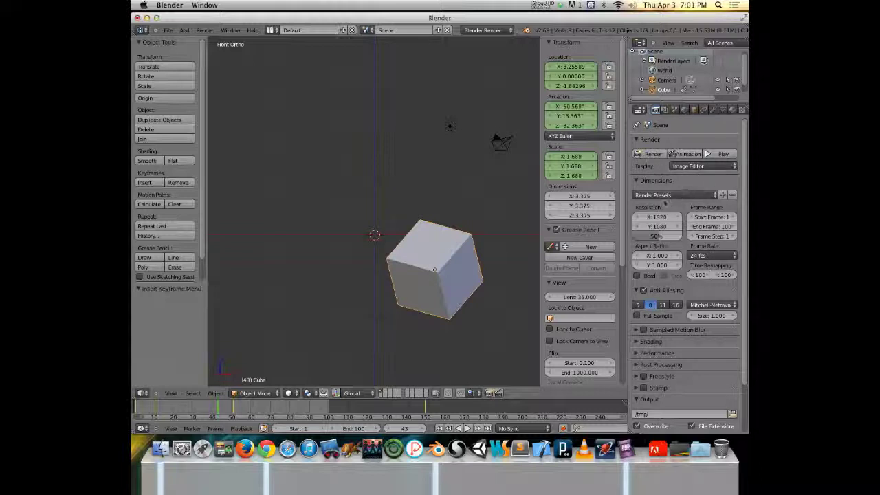
Set the render Frame Step to 2, leaving the size presets unchanged
{"action": "left_click", "coordinate": [675, 195]}
{"action": "left_click", "coordinate": [676, 196]}
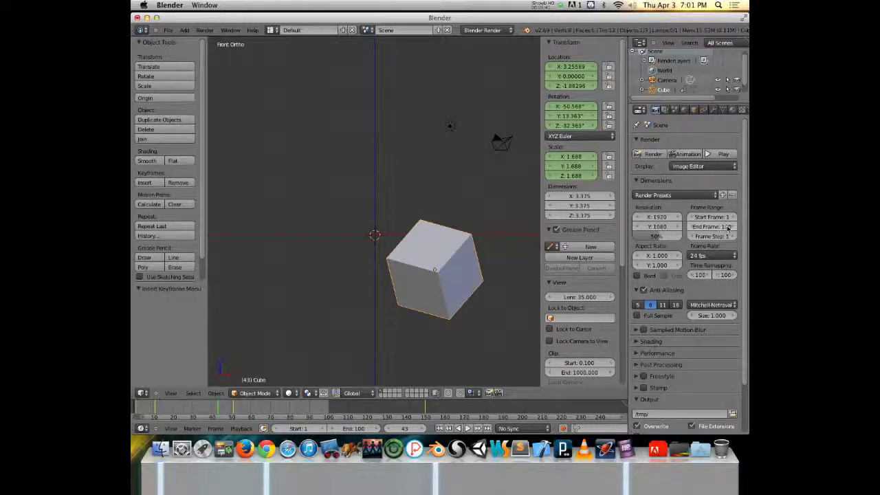
{"action": "left_click", "coordinate": [707, 236]}
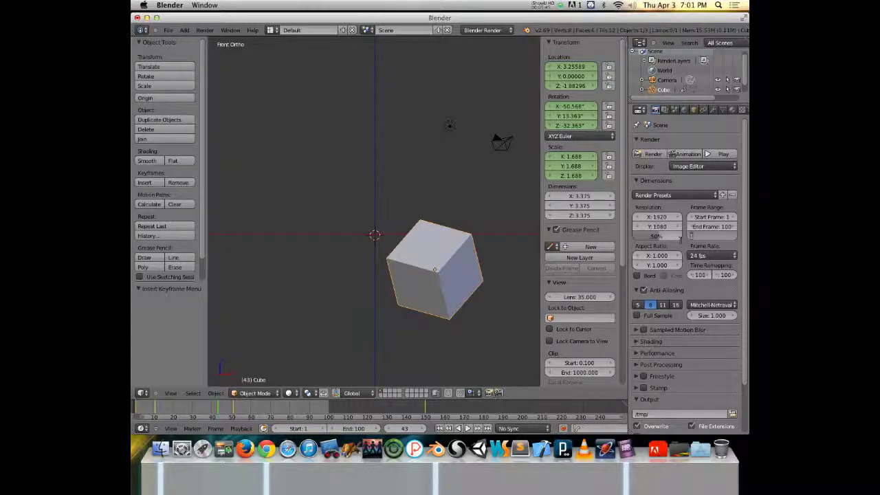
{"action": "type", "text": "2"}
{"action": "key", "text": "Return"}
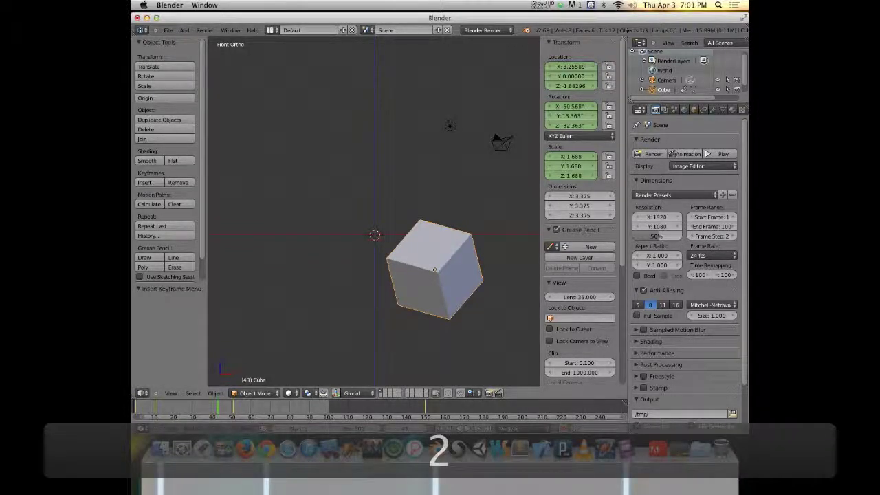
Play the animation from the first frame and keep the frame rate at 24 fps
{"action": "key", "text": "shift+Left"}
{"action": "key", "text": "alt+a"}
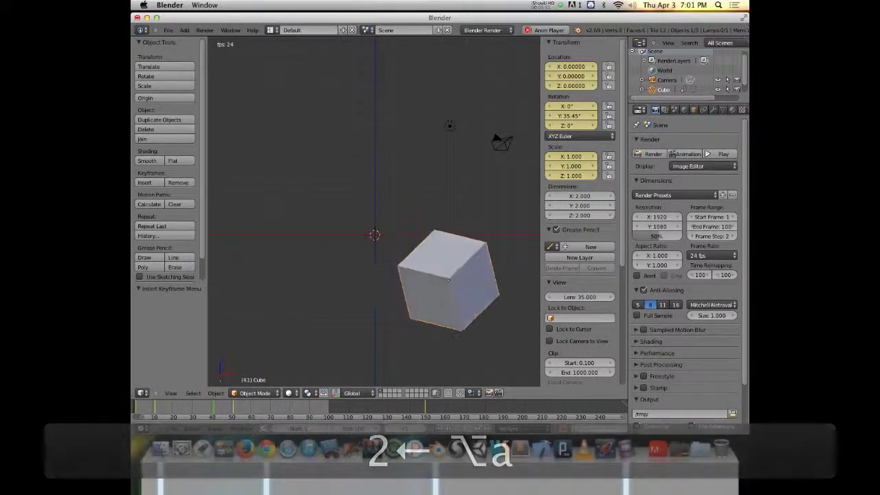
{"action": "key", "text": "alt+a"}
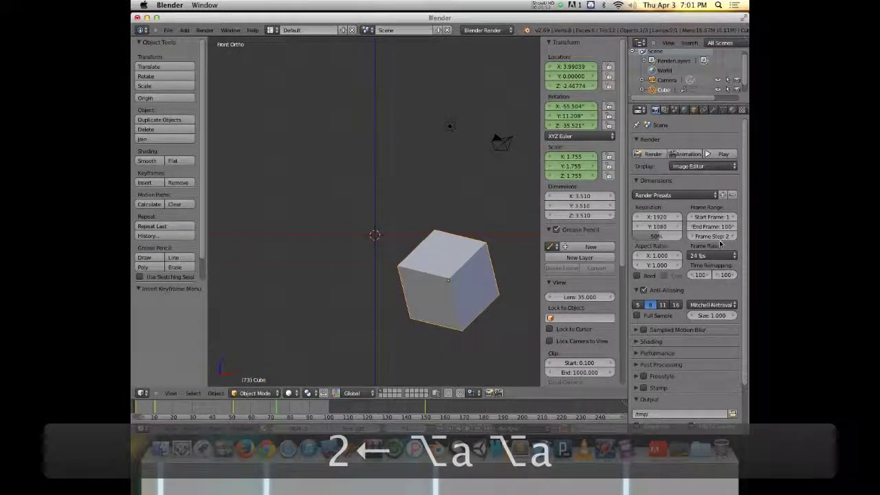
{"action": "left_click", "coordinate": [725, 251]}
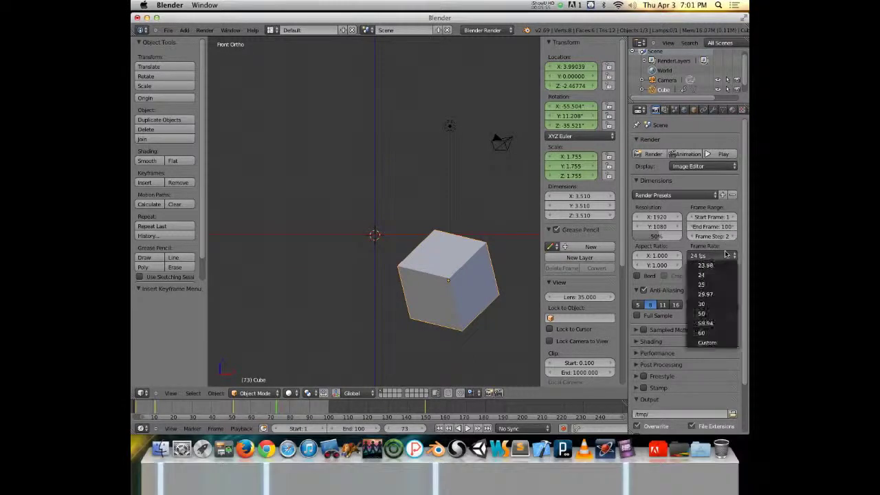
{"action": "left_click", "coordinate": [731, 253]}
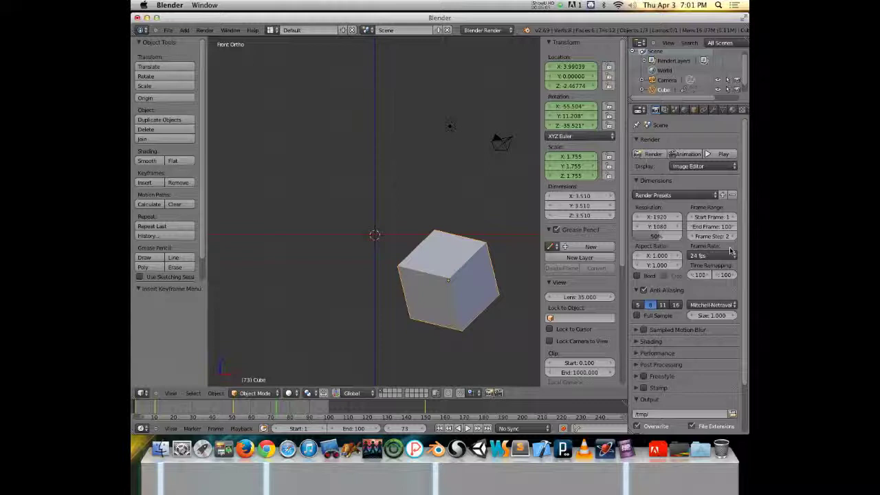
{"action": "left_click", "coordinate": [732, 255]}
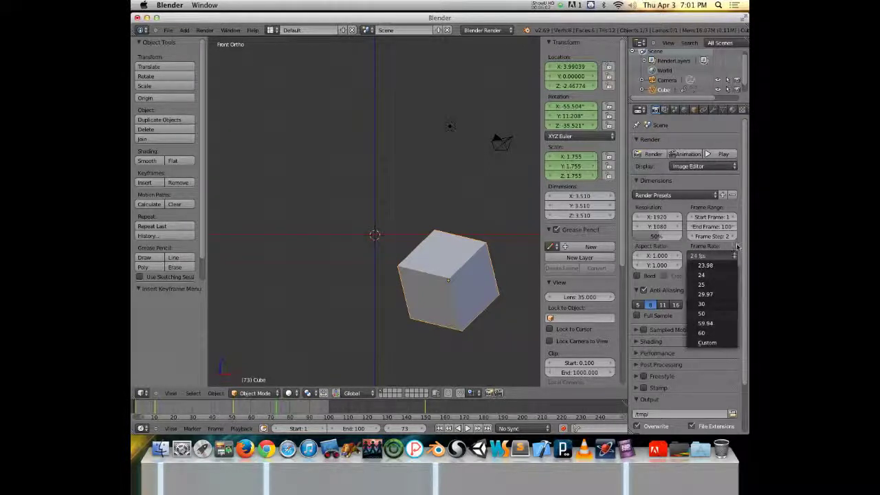
{"action": "left_click", "coordinate": [738, 246]}
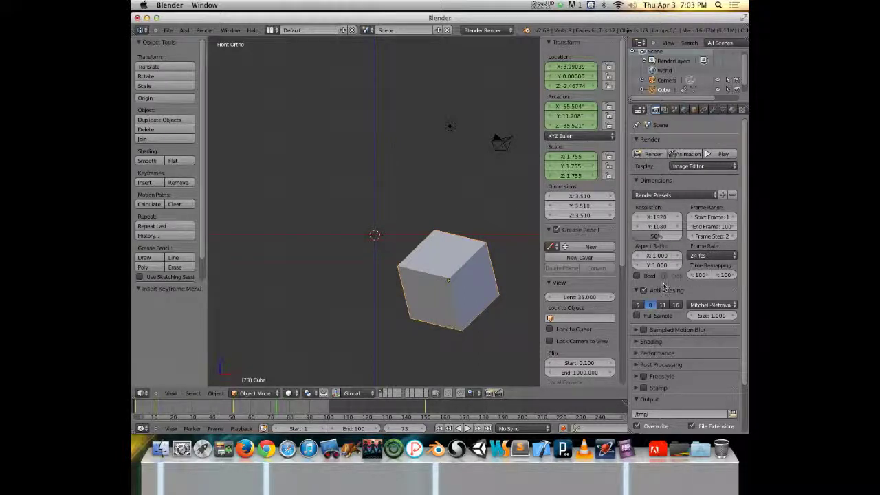
{"action": "scroll", "coordinate": [665, 287], "scroll_direction": "down", "scroll_amount": 2}
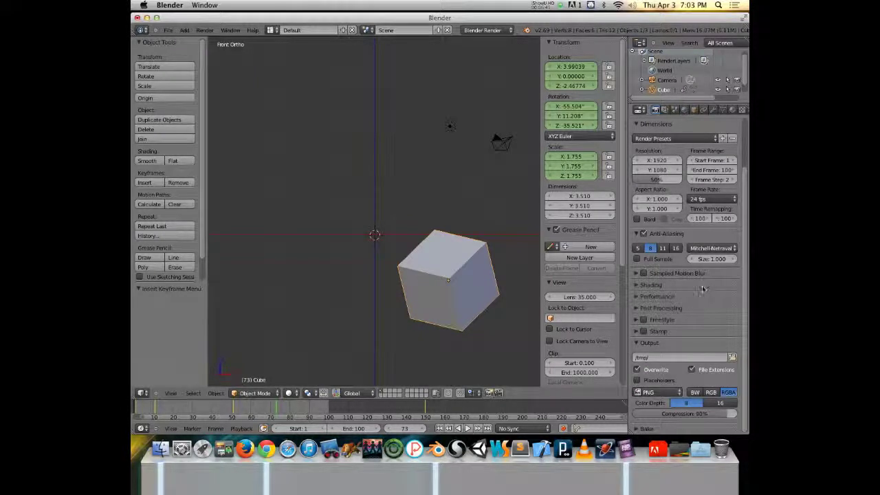
{"action": "left_click", "coordinate": [637, 296]}
{"action": "left_click", "coordinate": [638, 297]}
{"action": "left_click", "coordinate": [657, 393]}
Zoom the timeline, then use View All to show frames 1–100
{"action": "scroll", "coordinate": [481, 418], "scroll_direction": "up", "scroll_amount": 4}
{"action": "scroll", "coordinate": [361, 420], "scroll_direction": "up", "scroll_amount": 3}
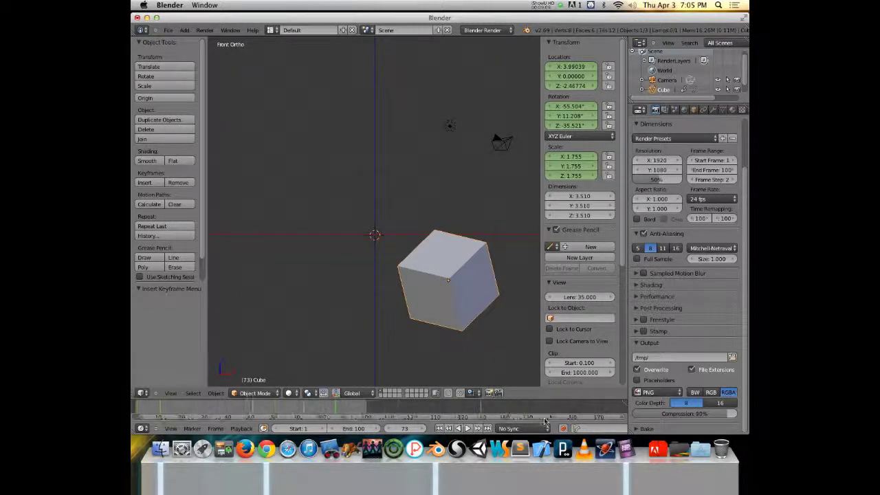
{"action": "scroll", "coordinate": [534, 421], "scroll_direction": "down", "scroll_amount": 5}
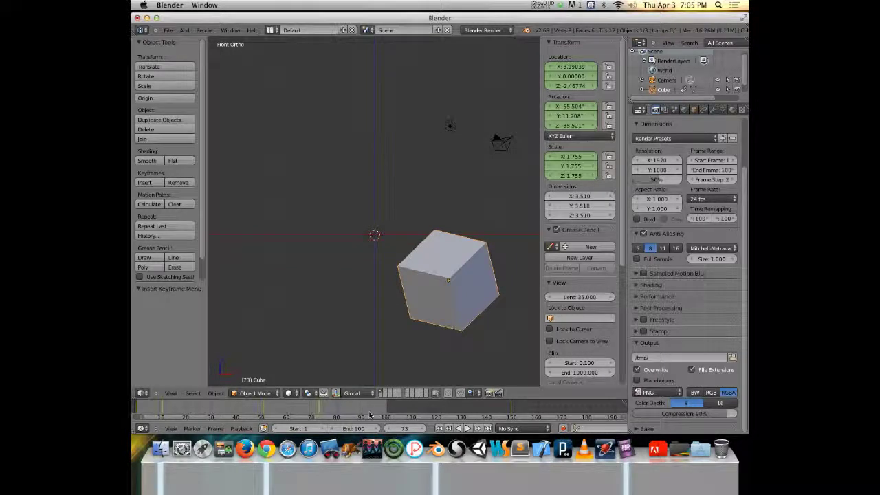
{"action": "key", "text": "Home"}
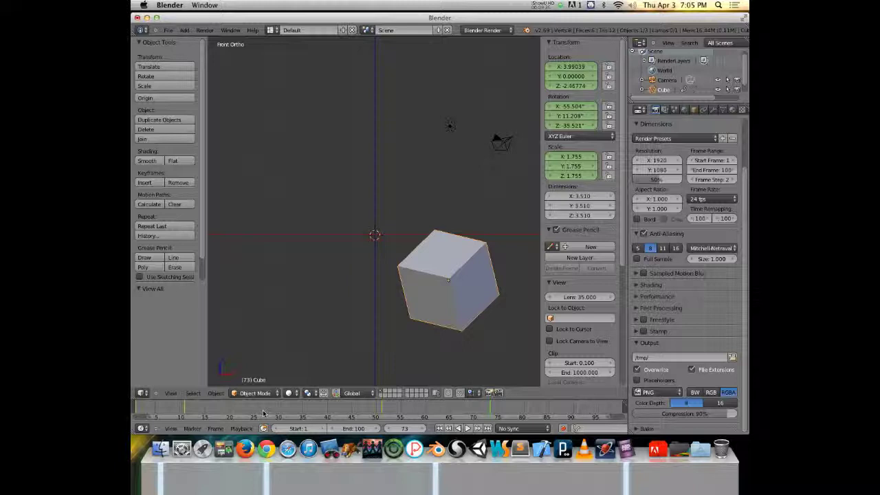
{"action": "key", "text": "super+comma"}
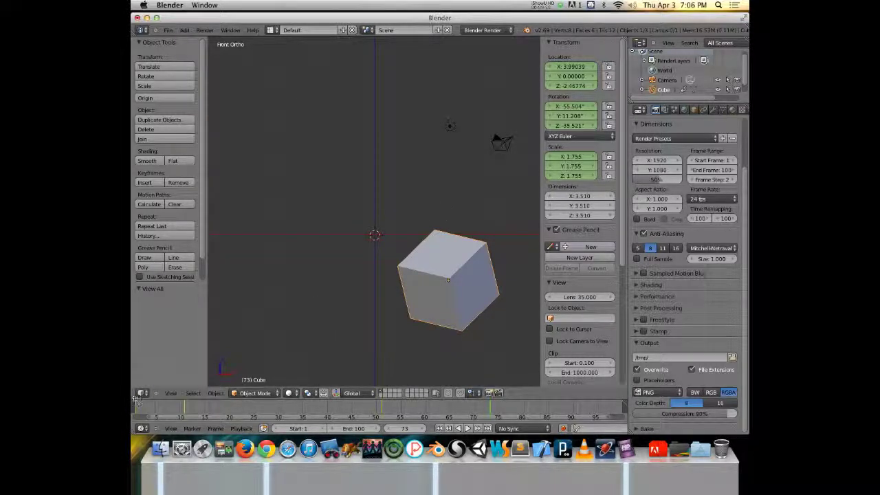
Split the 3D view and make the lower half a Dope Sheet fitted to the cube's keyframes
{"action": "left_click_drag", "start_coordinate": [136, 388], "coordinate": [155, 215]}
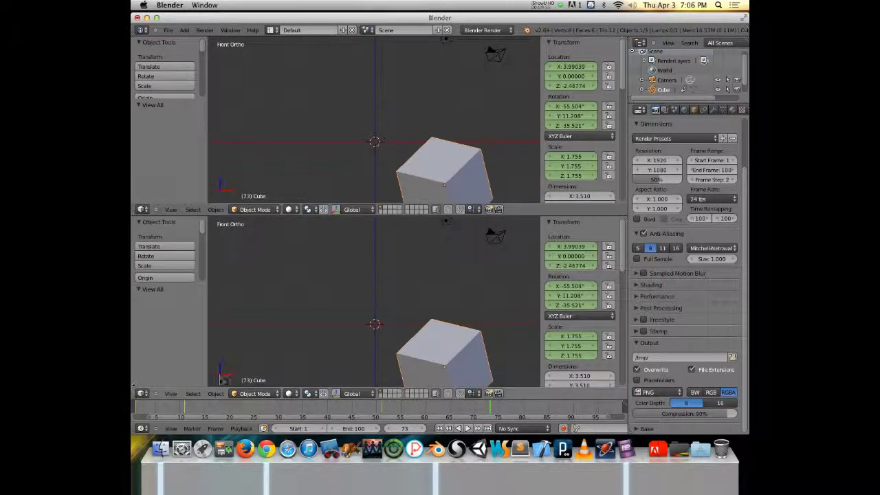
{"action": "left_click", "coordinate": [140, 394]}
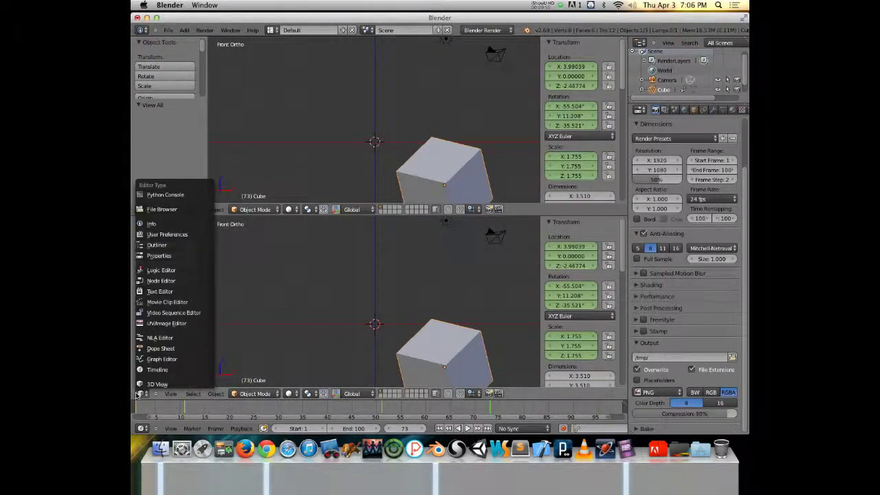
{"action": "left_click", "coordinate": [163, 348]}
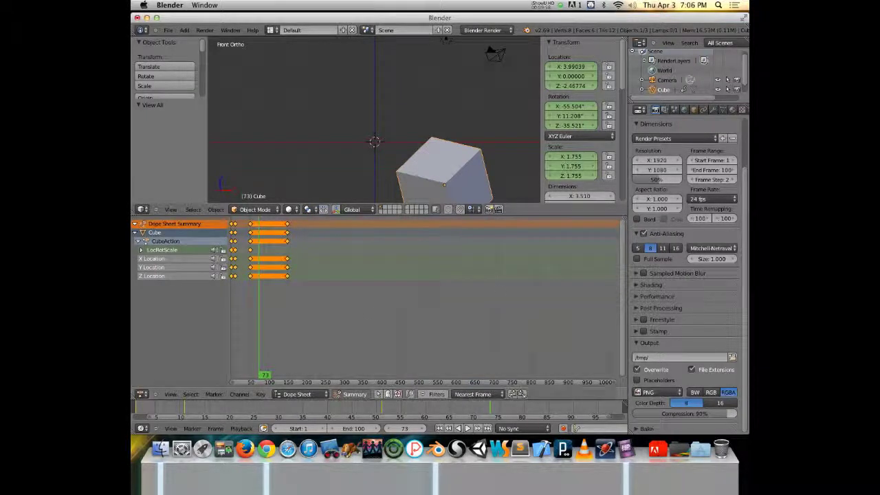
{"action": "key", "text": "Home"}
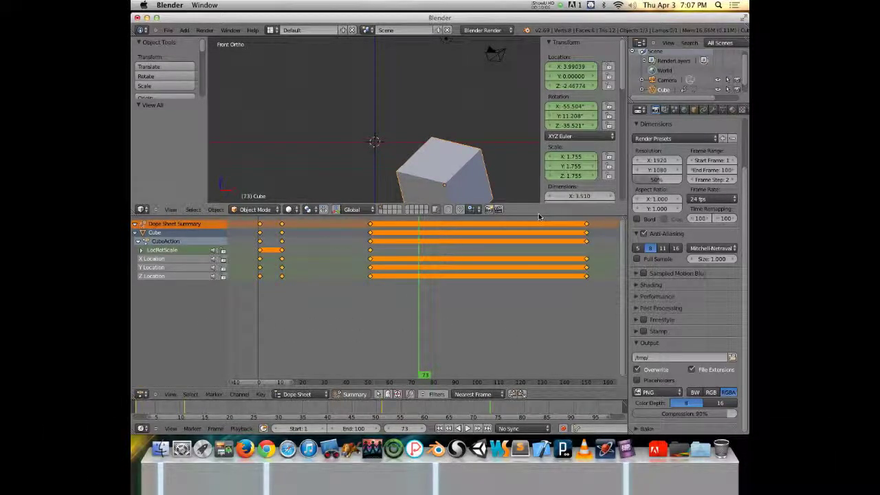
{"action": "middle_click_drag", "start_coordinate": [502, 174], "coordinate": [410, 140]}
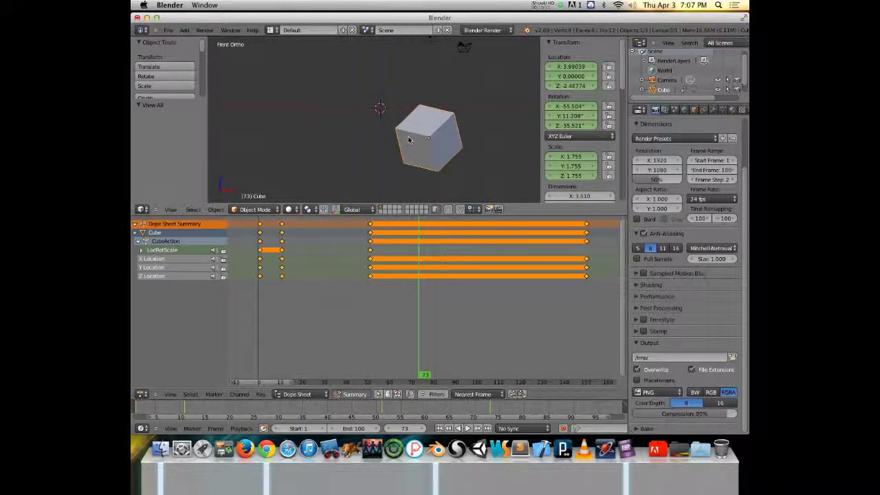
{"action": "left_click_drag", "start_coordinate": [275, 306], "coordinate": [306, 303]}
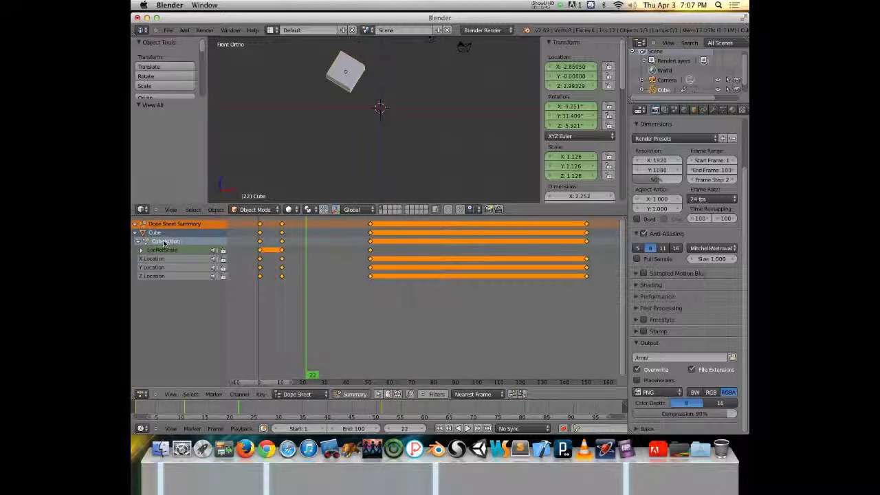
{"action": "left_click", "coordinate": [171, 251]}
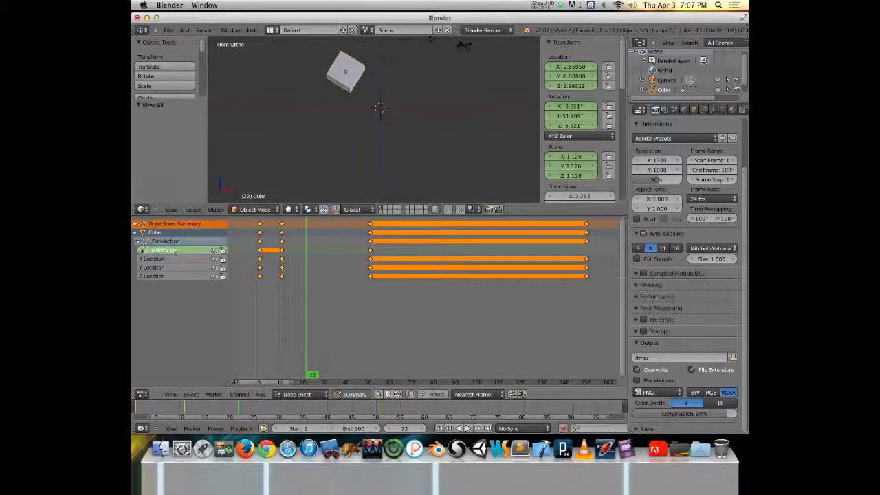
{"action": "left_click", "coordinate": [142, 251]}
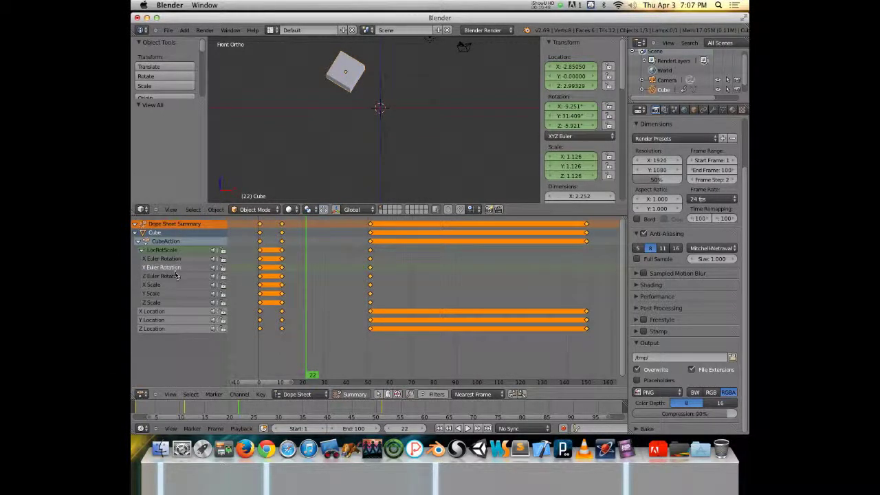
{"action": "left_click", "coordinate": [153, 319]}
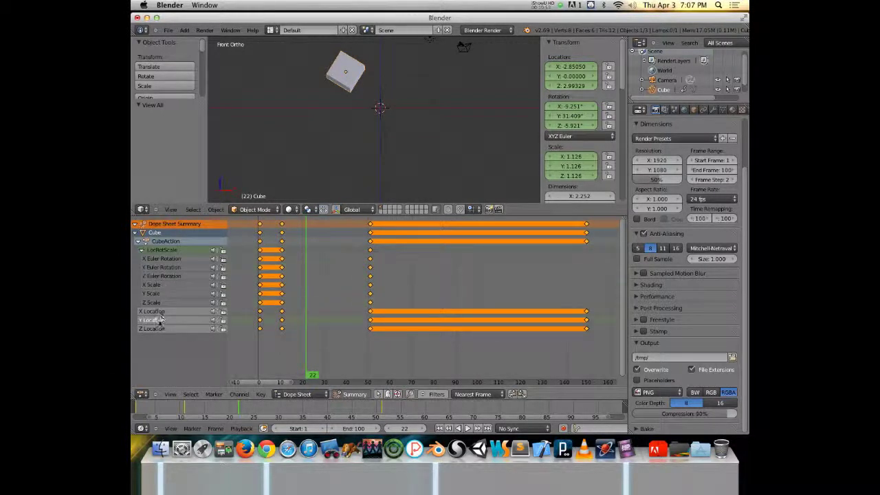
{"action": "left_click", "coordinate": [141, 250]}
Deselect all keyframes, then pick the Z, Y and X Location keys individually, ending on X at frame 0
{"action": "key", "text": "a"}
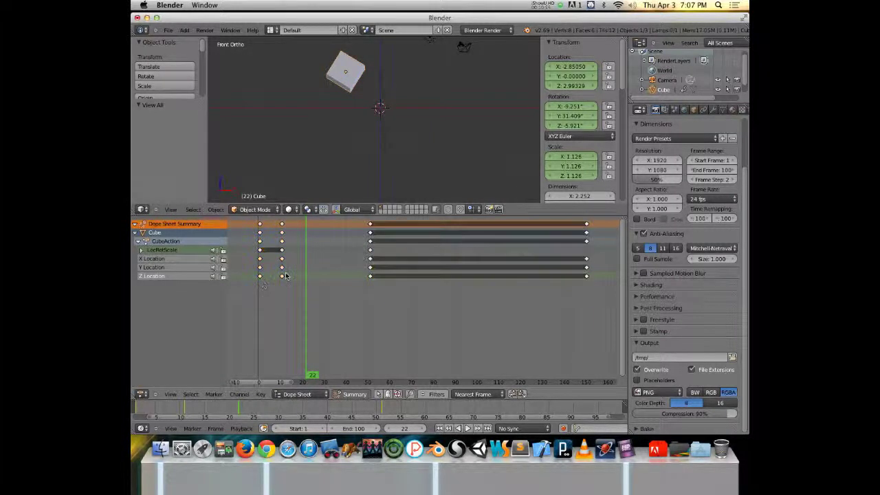
{"action": "left_click", "coordinate": [282, 277]}
{"action": "left_click", "coordinate": [282, 267]}
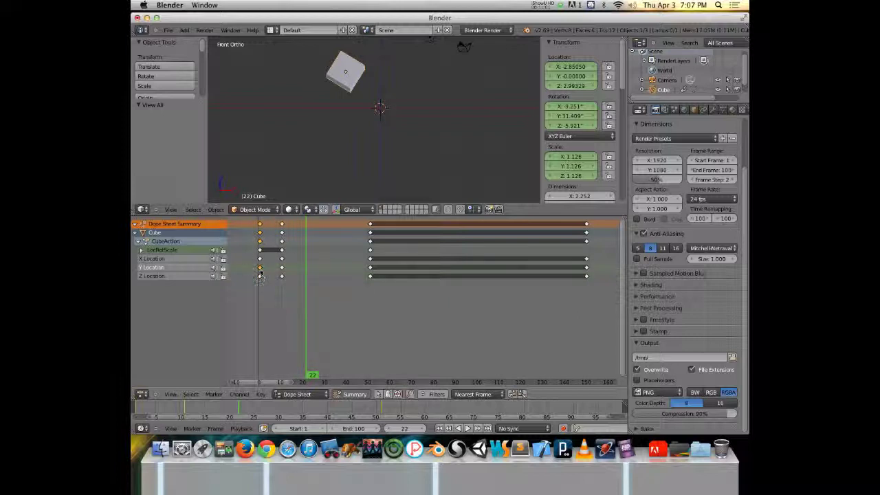
{"action": "left_click", "coordinate": [260, 259]}
Box-select the frame-10 keyframes, then toggle select-all until every keyframe is deselected
{"action": "left_click", "coordinate": [282, 276]}
{"action": "key", "text": "b"}
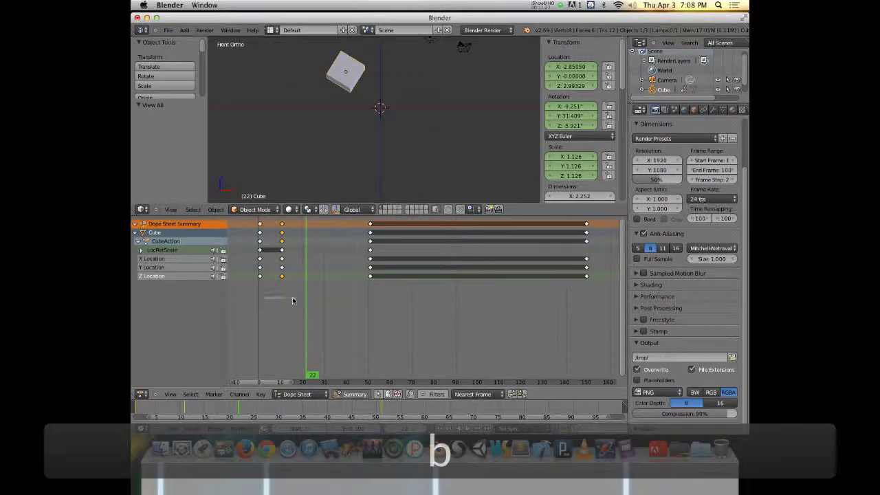
{"action": "left_click_drag", "start_coordinate": [292, 297], "coordinate": [282, 220]}
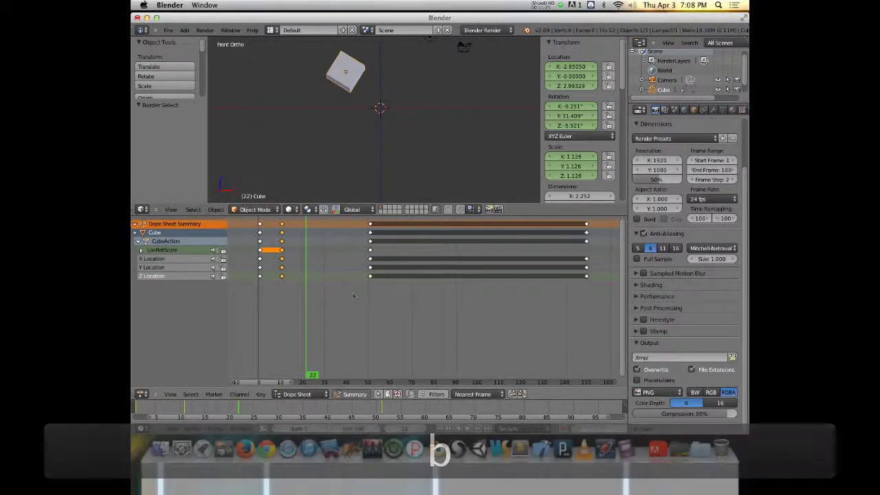
{"action": "key", "text": "a"}
{"action": "key", "text": "a"}
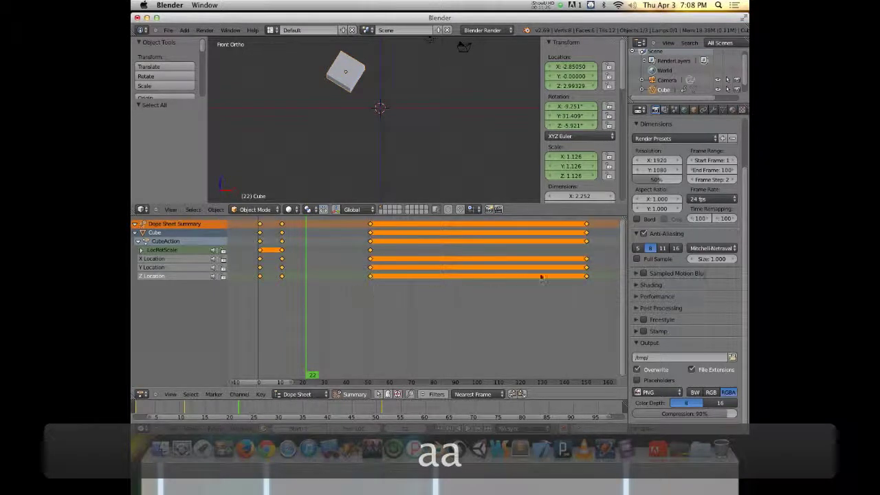
{"action": "key", "text": "a"}
{"action": "key", "text": "a"}
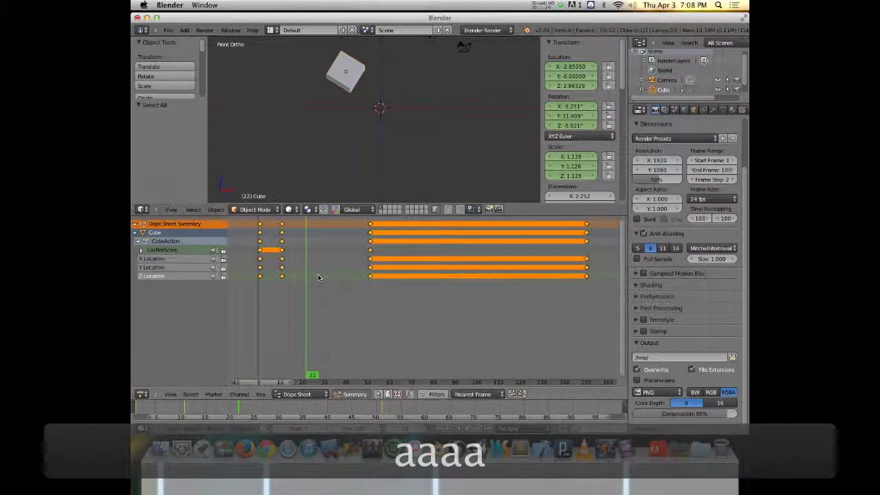
{"action": "key", "text": "a"}
{"action": "scroll", "coordinate": [318, 276], "scroll_direction": "up", "scroll_amount": 3}
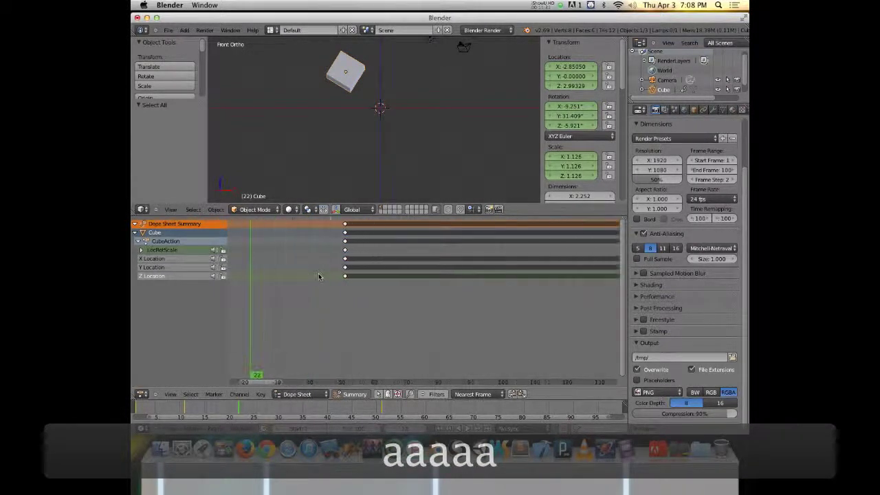
Move the X Location keyframe at frame 10 about 15 frames later
{"action": "scroll", "coordinate": [318, 277], "scroll_direction": "down", "scroll_amount": 4}
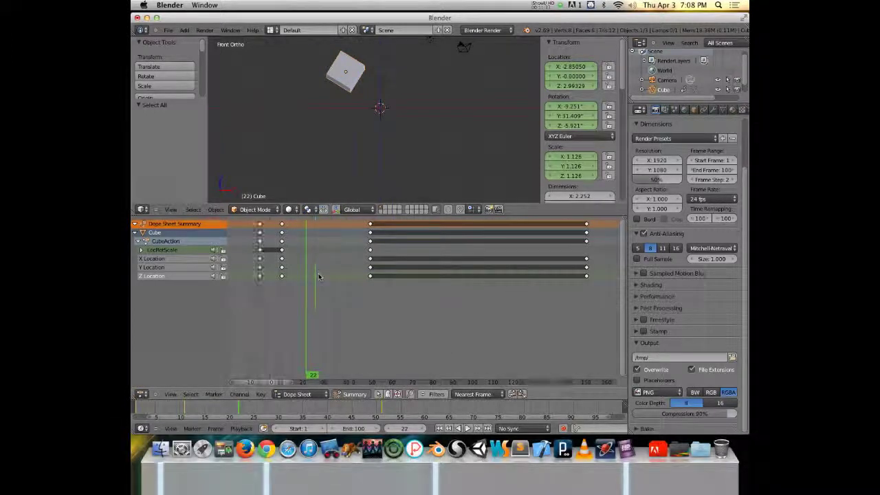
{"action": "scroll", "coordinate": [319, 277], "scroll_direction": "up", "scroll_amount": 1}
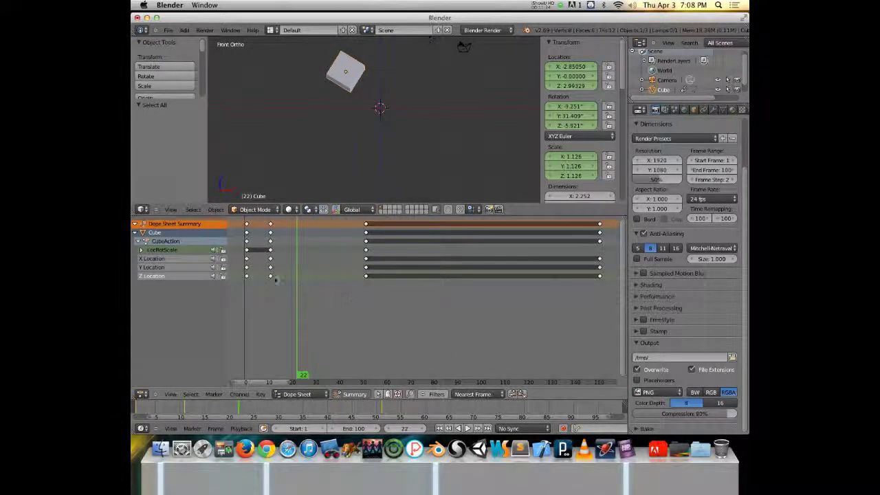
{"action": "right_click", "coordinate": [247, 259]}
{"action": "right_click", "coordinate": [271, 259]}
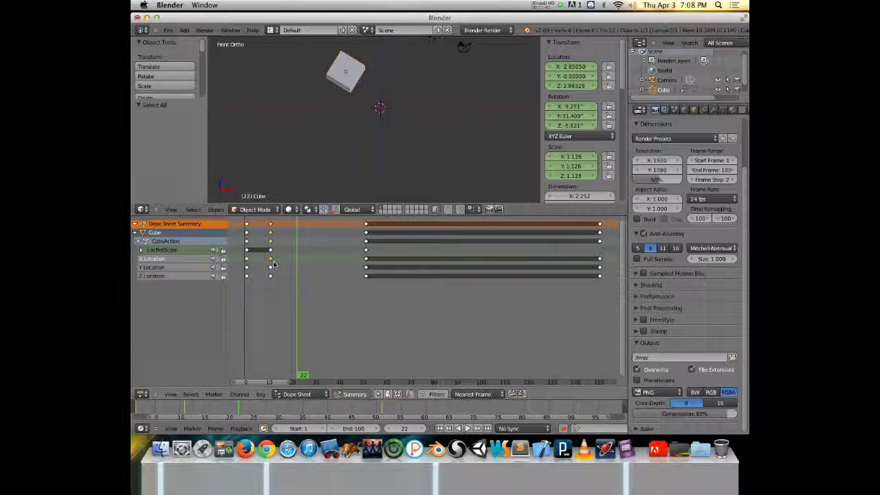
{"action": "key", "text": "g"}
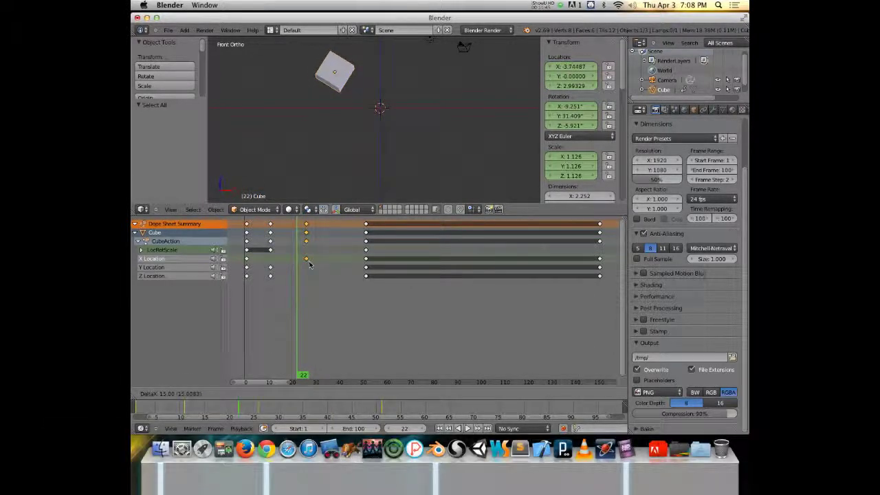
{"action": "left_click", "coordinate": [310, 262]}
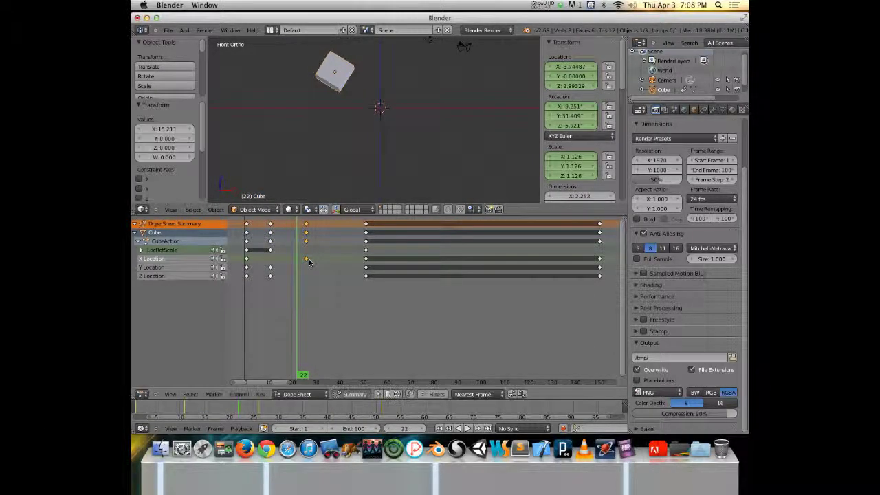
Play the animation back with Alt+A, then stop it
{"action": "key", "text": "alt+a"}
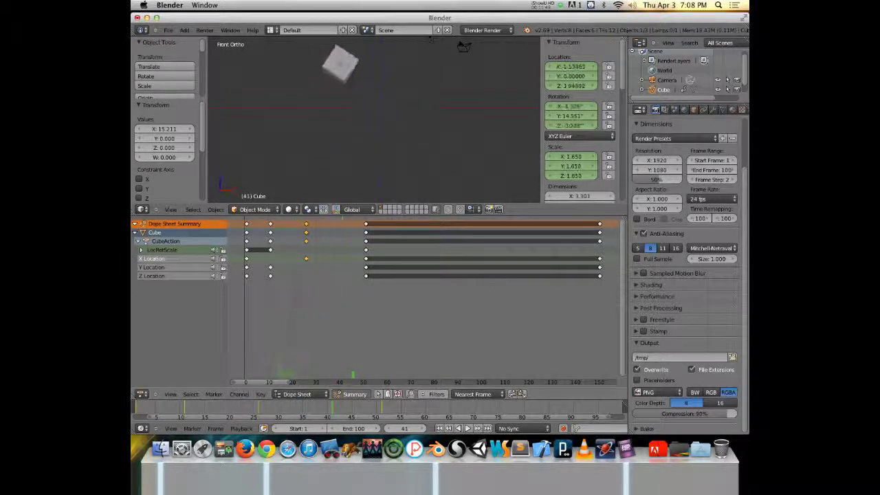
{"action": "key", "text": "alt+a"}
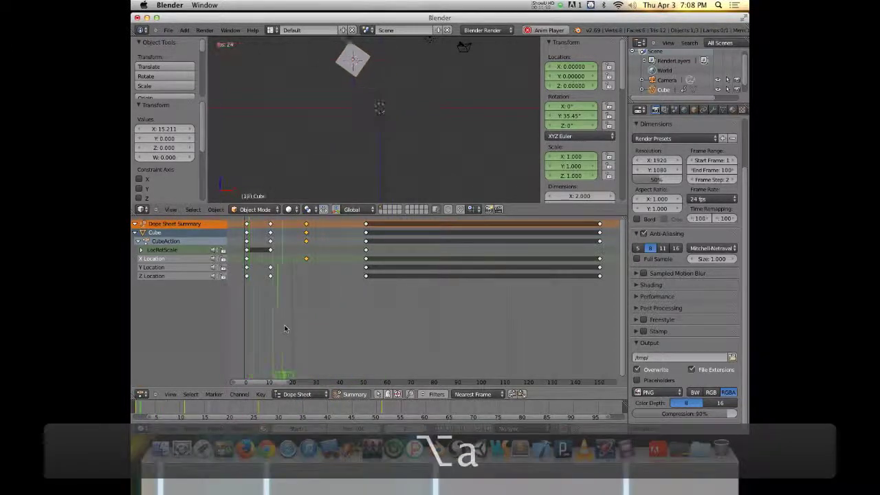
{"action": "key", "text": "alt+a"}
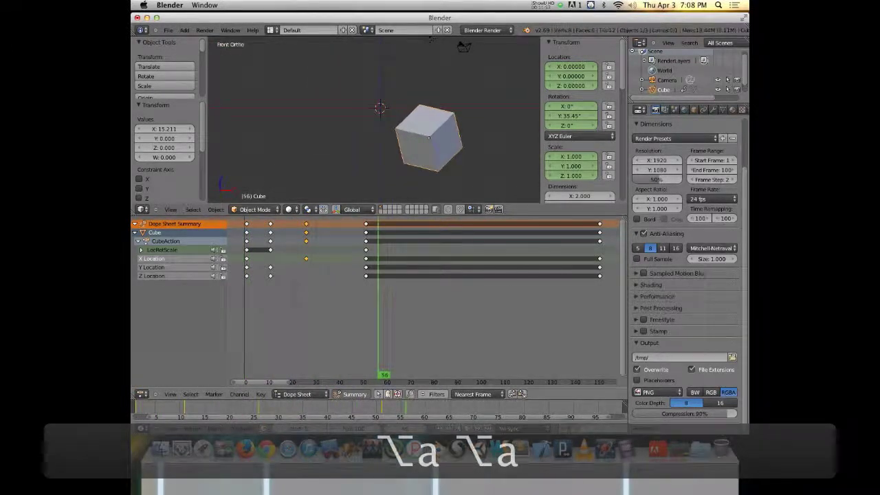
Duplicate the keyframes at frame 22 and place the copy near frame 39
{"action": "mouse_move", "coordinate": [289, 288]}
{"action": "left_mouse_down"}
{"action": "mouse_move", "coordinate": [326, 290]}
{"action": "mouse_move", "coordinate": [298, 300]}
{"action": "left_mouse_up"}
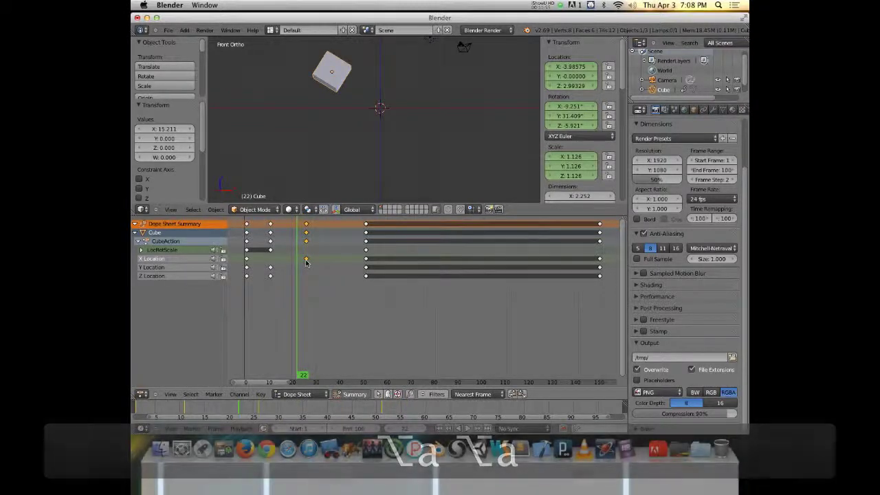
{"action": "key", "text": "shift+d"}
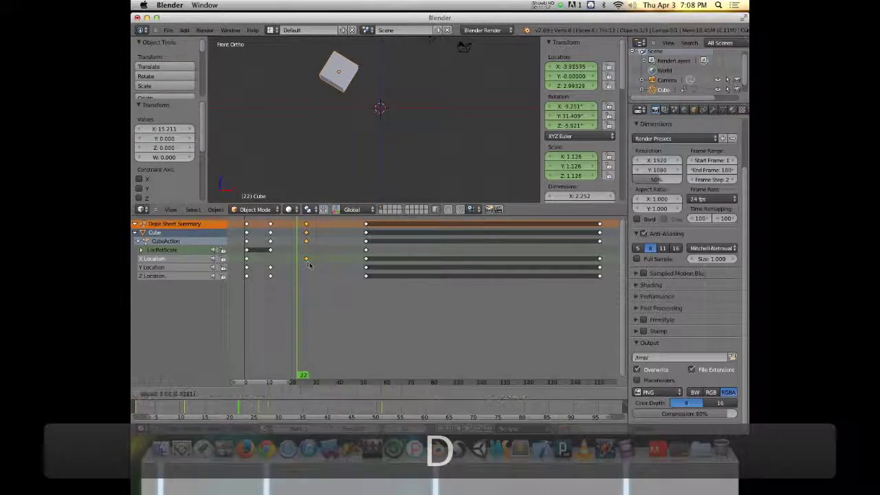
{"action": "left_click", "coordinate": [338, 269]}
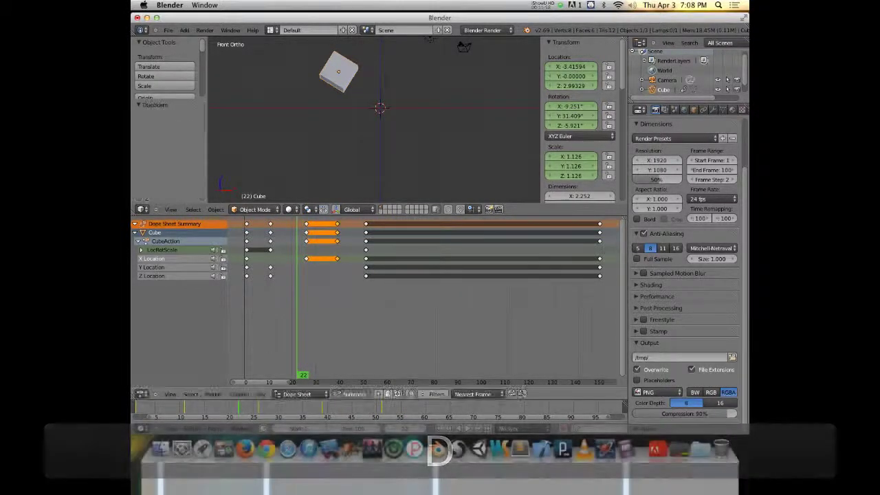
{"action": "left_click_drag", "start_coordinate": [319, 273], "coordinate": [337, 259]}
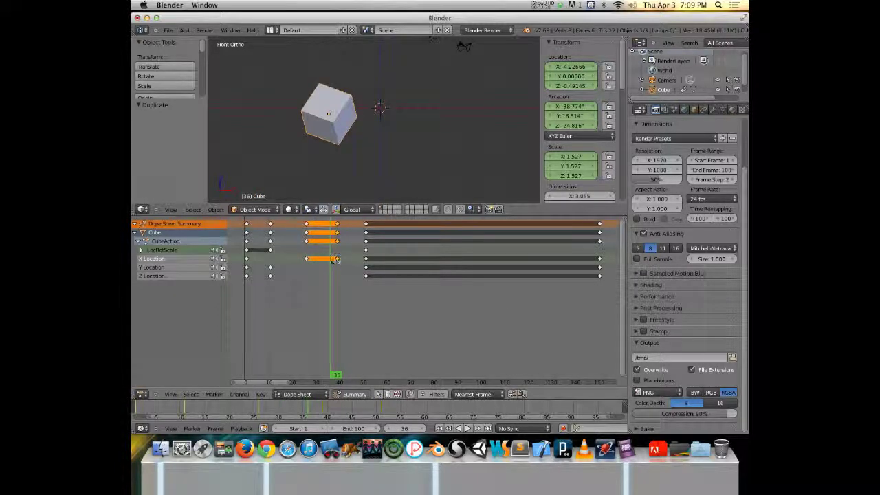
{"action": "key", "text": "g"}
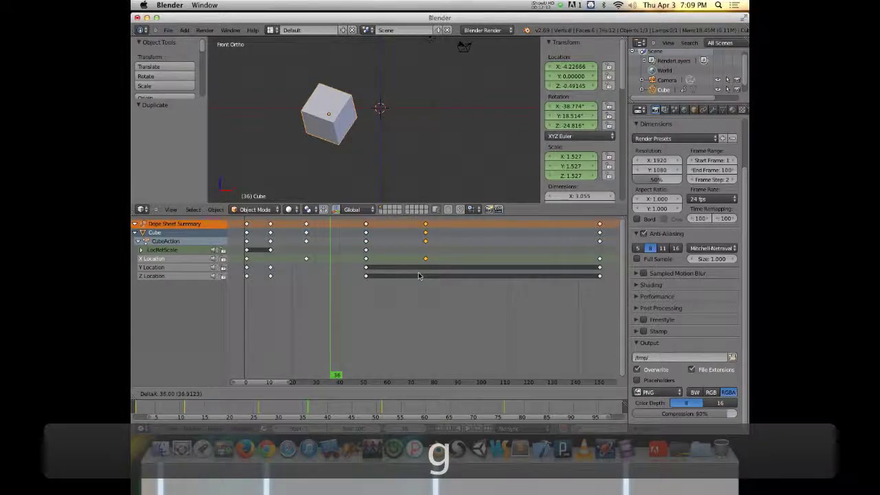
{"action": "left_click", "coordinate": [426, 242]}
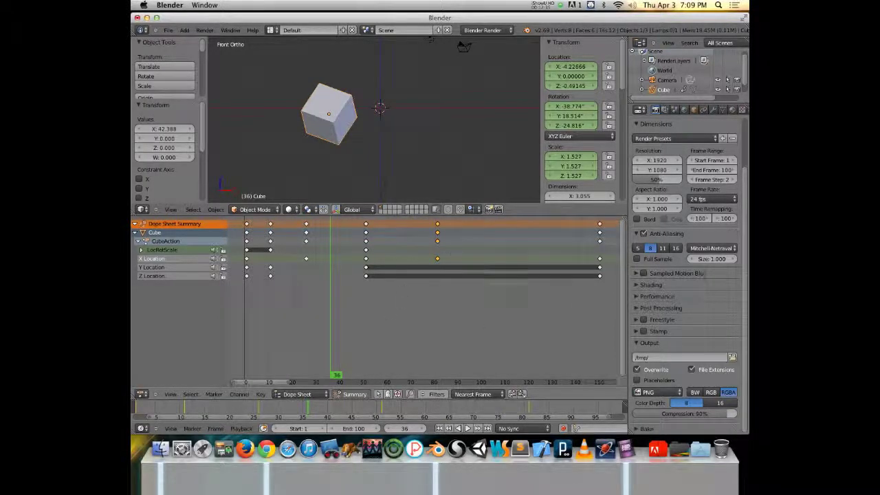
{"action": "left_click_drag", "start_coordinate": [337, 317], "coordinate": [280, 310]}
{"action": "key", "text": "super+z"}
{"action": "key", "text": "super+z"}
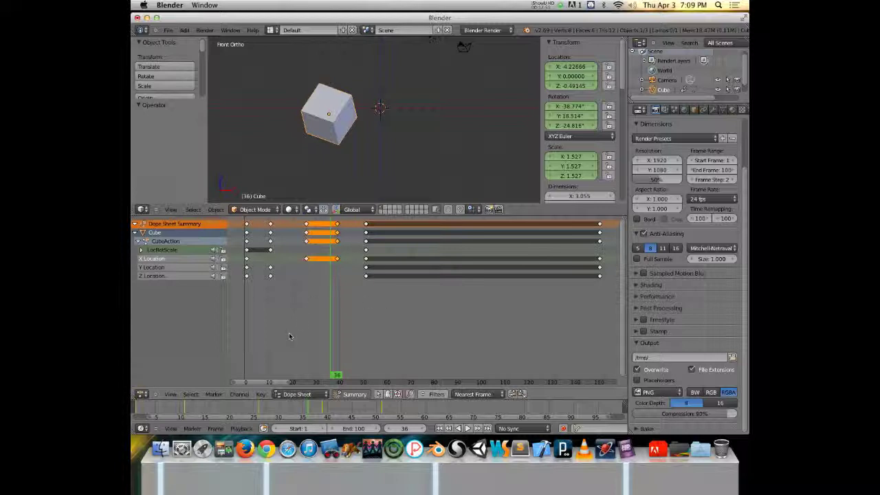
{"action": "key", "text": "a"}
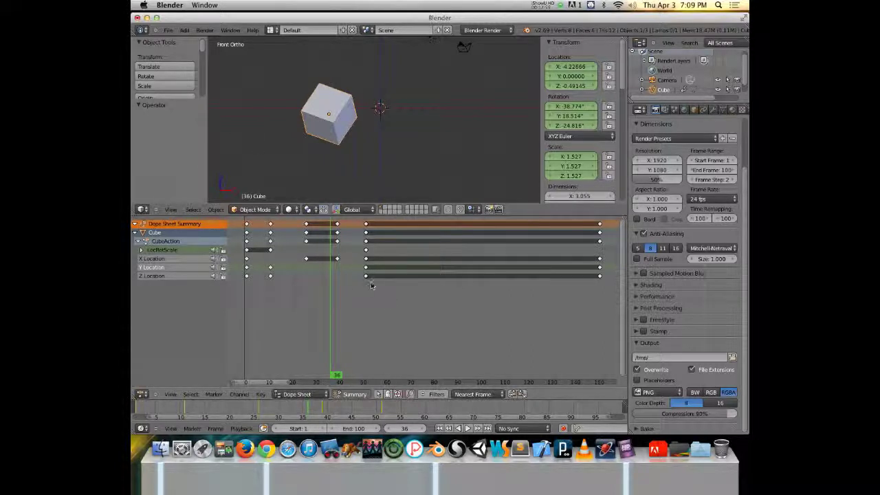
Play the animation from frame 1, then select all keyframes and start scaling them in time
{"action": "left_click", "coordinate": [249, 309]}
{"action": "key", "text": "alt+a"}
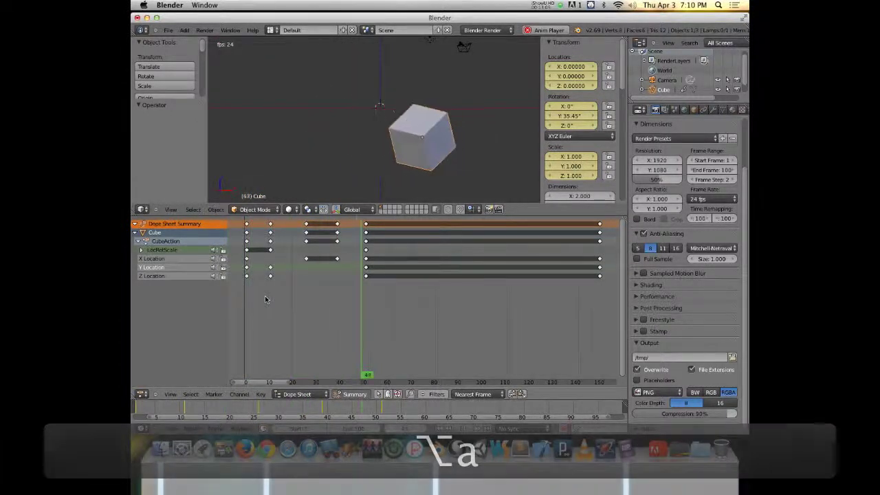
{"action": "key", "text": "alt+a"}
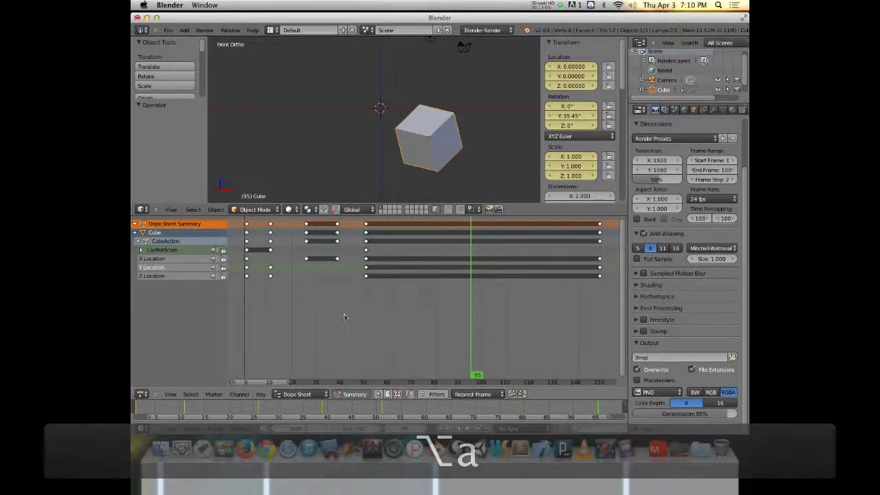
{"action": "key", "text": "a"}
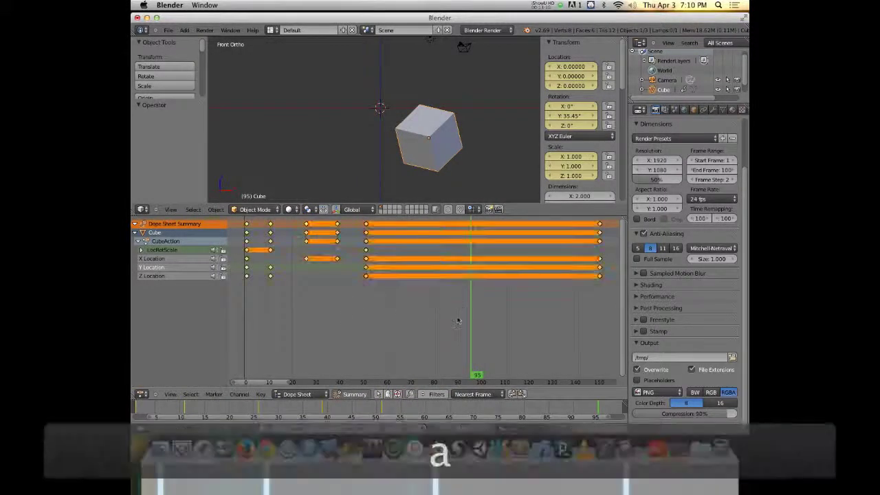
{"action": "key", "text": "s"}
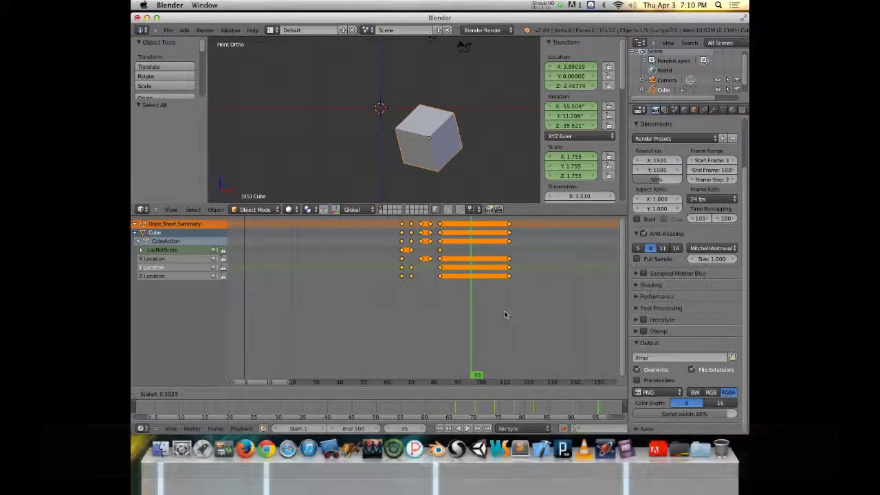
{"action": "right_click", "coordinate": [530, 303]}
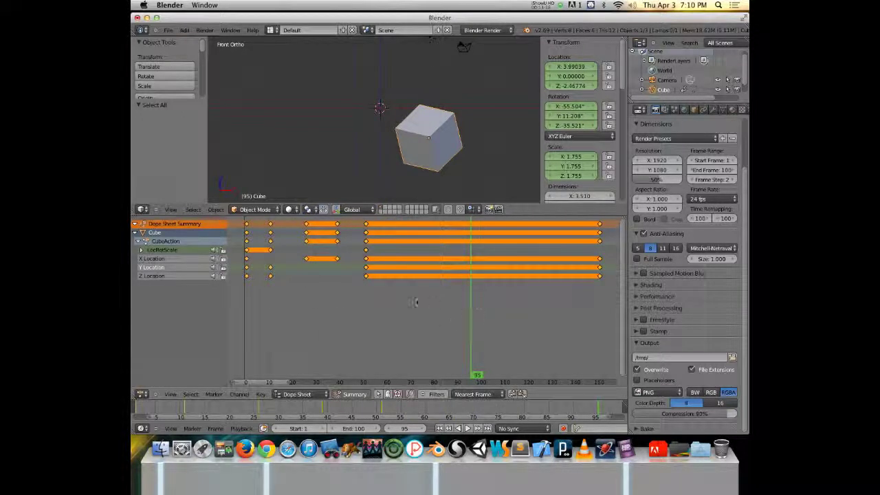
{"action": "left_click_drag", "start_coordinate": [485, 307], "coordinate": [244, 313]}
{"action": "key", "text": "s"}
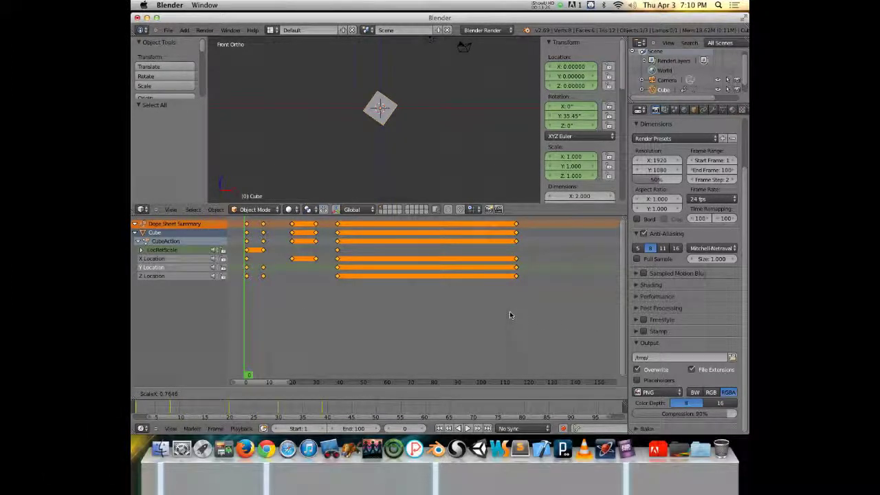
{"action": "type", "text": ".5"}
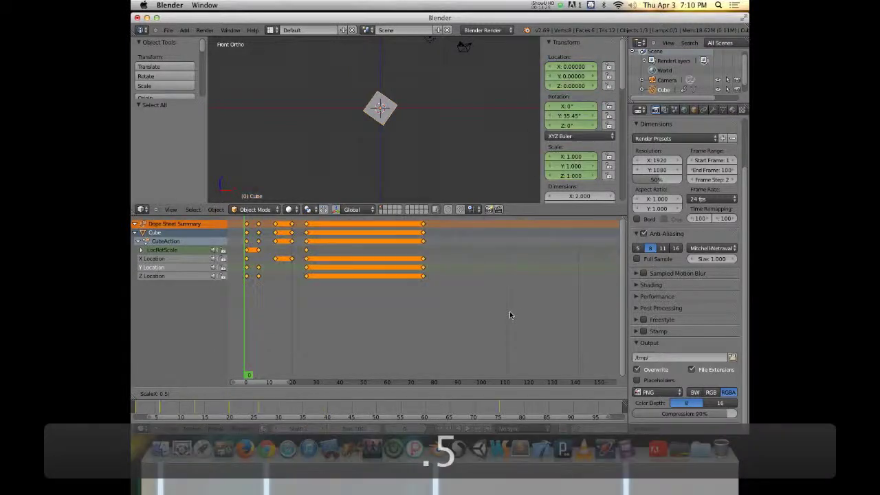
{"action": "key", "text": "Return"}
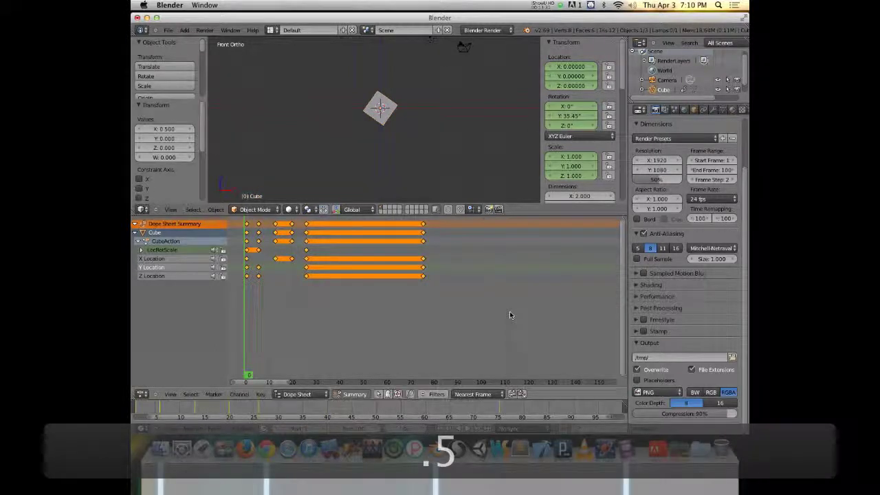
{"action": "key", "text": "alt+a"}
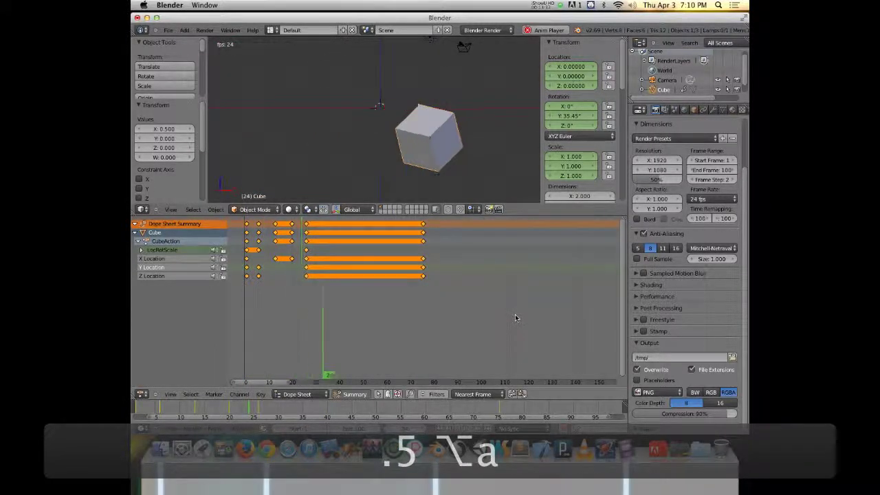
{"action": "key", "text": "alt+a"}
{"action": "key", "text": "super+z"}
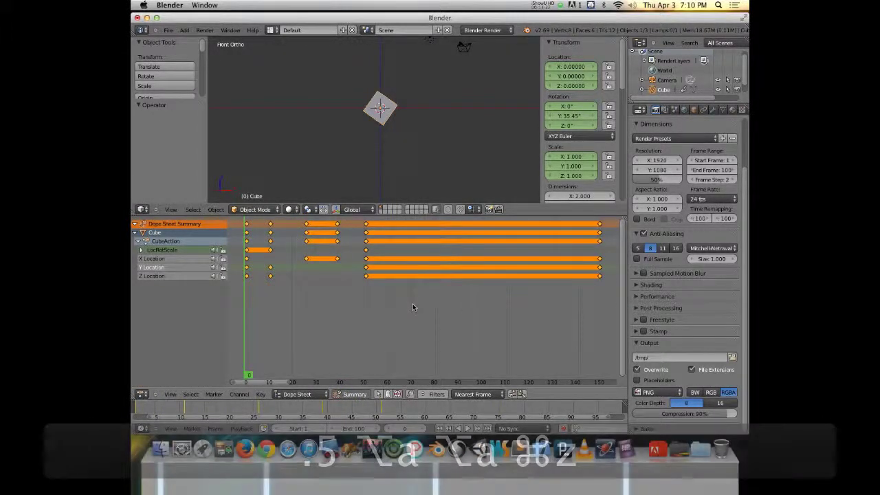
Scale all the cube's keyframes in time by a factor of 2
{"action": "key", "text": "s"}
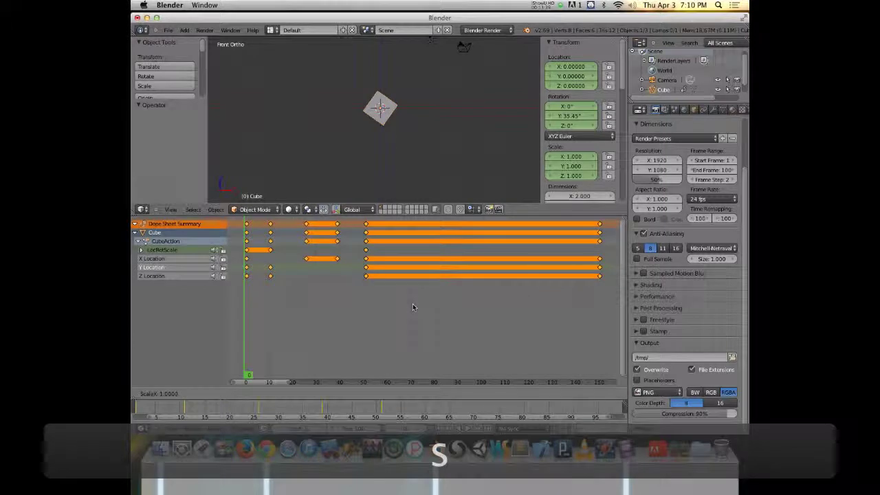
{"action": "key", "text": "2"}
{"action": "left_click", "coordinate": [413, 304]}
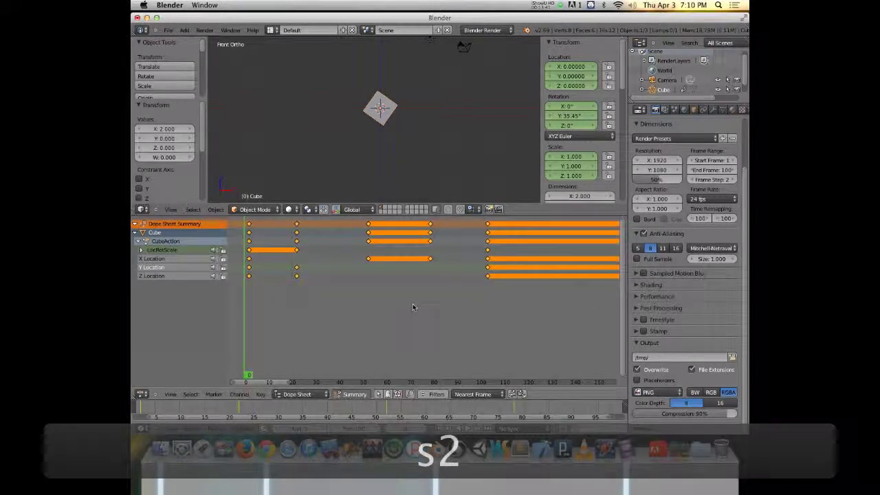
Play the slower animation, then scrub the timeline back and forth to check the motion
{"action": "key", "text": "alt+a"}
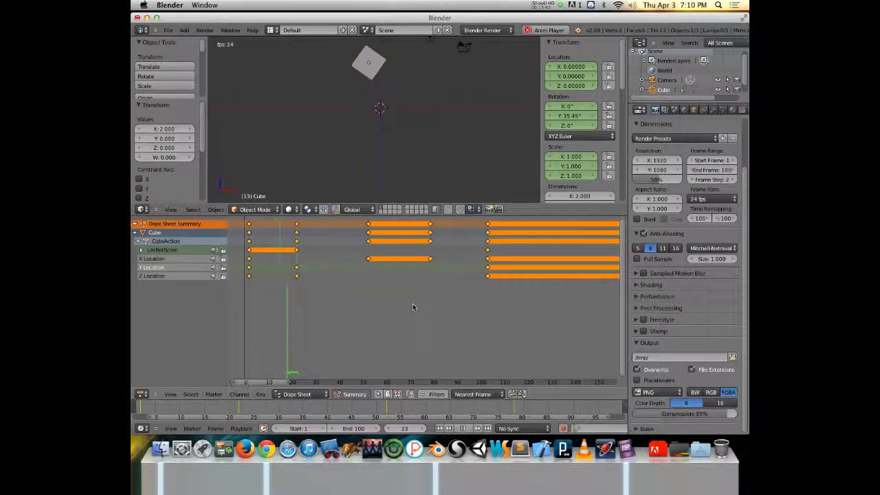
{"action": "key", "text": "alt+a"}
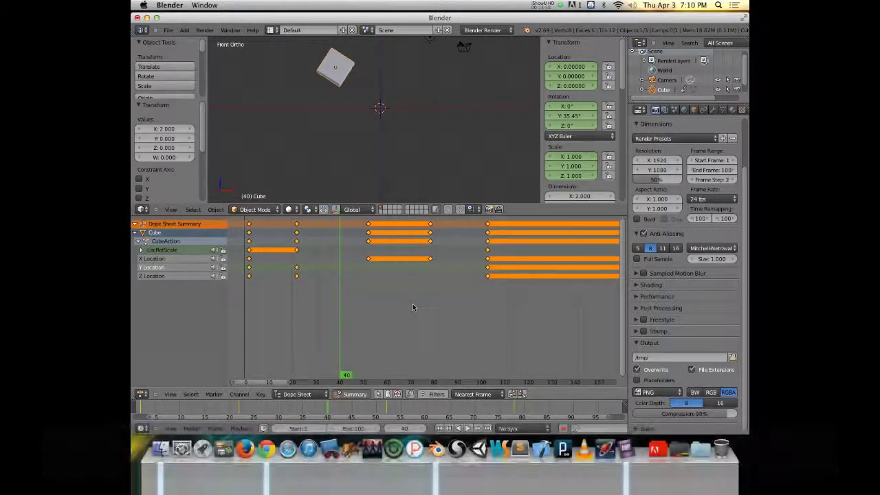
{"action": "left_click_drag", "start_coordinate": [141, 413], "coordinate": [467, 416]}
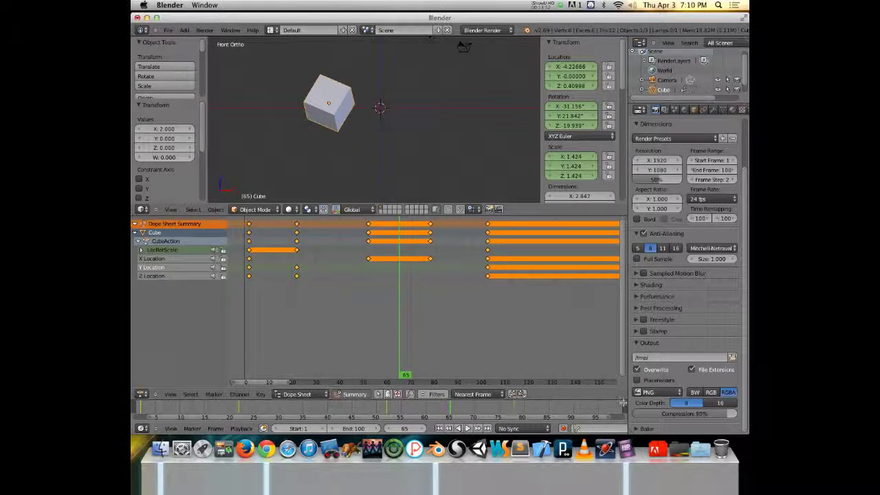
{"action": "left_click_drag", "start_coordinate": [619, 412], "coordinate": [137, 409]}
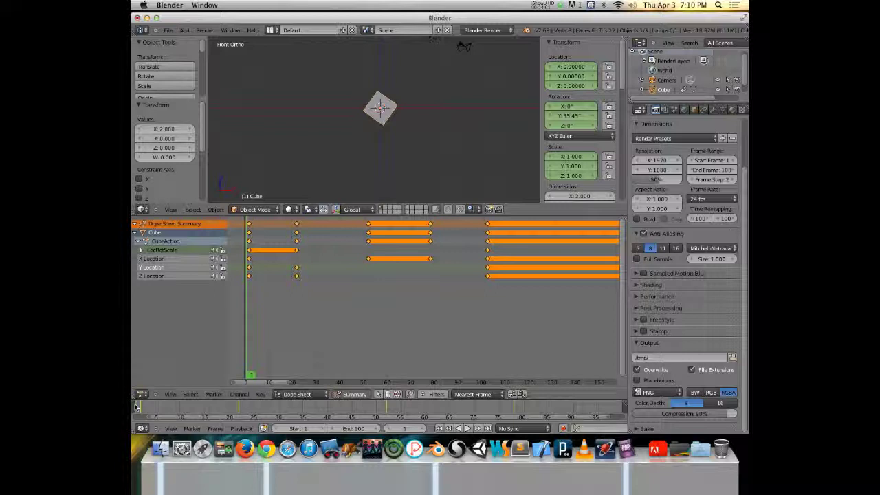
{"action": "left_click_drag", "start_coordinate": [136, 407], "coordinate": [249, 410]}
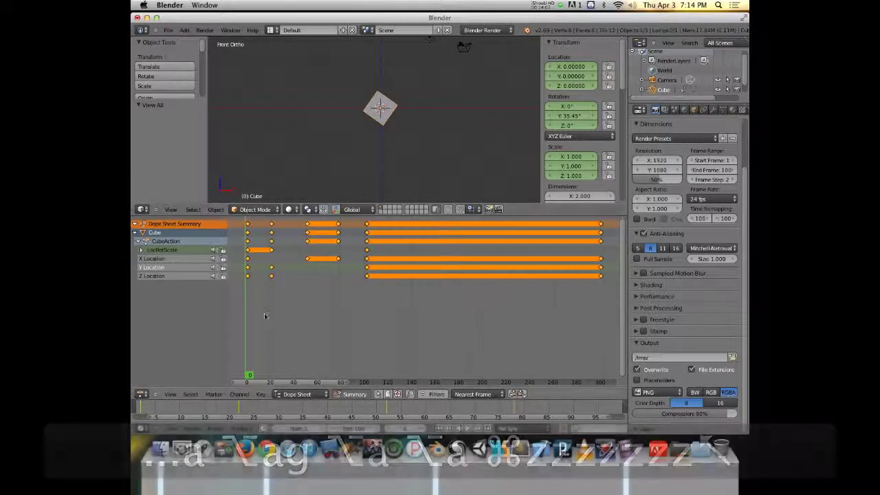
Zoom out the Dope Sheet, select all keyframes and pull the 3D view back to show camera and lamp
{"action": "scroll", "coordinate": [341, 281], "scroll_direction": "down", "scroll_amount": 2}
{"action": "key", "text": "a"}
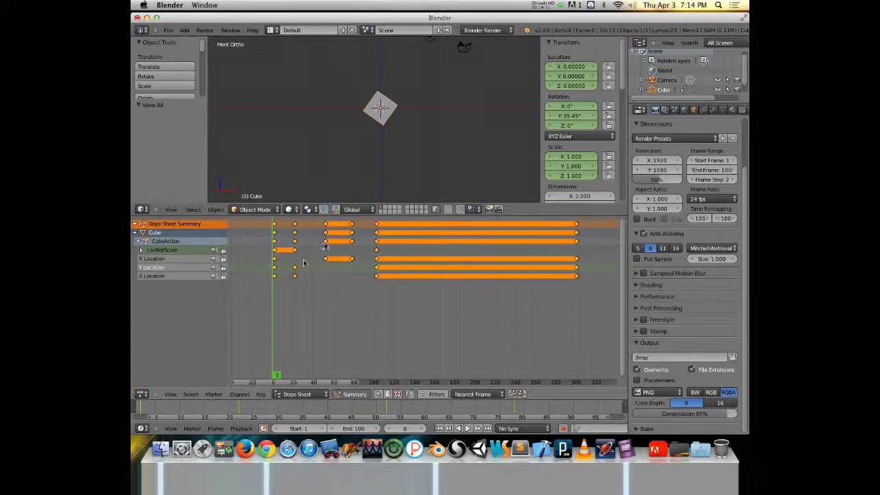
{"action": "mouse_move", "coordinate": [390, 160]}
{"action": "middle_mouse_down"}
{"action": "mouse_move", "coordinate": [395, 153]}
{"action": "mouse_move", "coordinate": [386, 157]}
{"action": "middle_mouse_up"}
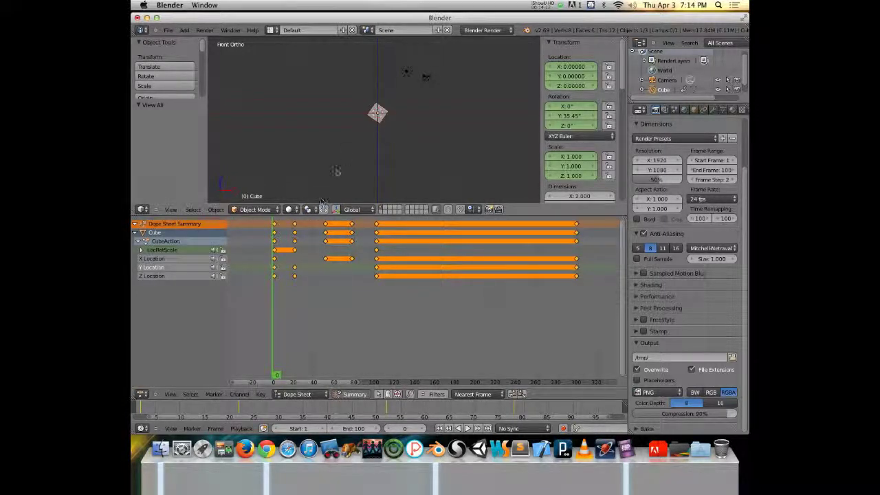
Add a UV sphere at the origin and enlarge its mesh in Edit Mode
{"action": "key", "text": "shift+a"}
{"action": "mouse_move", "coordinate": [371, 135]}
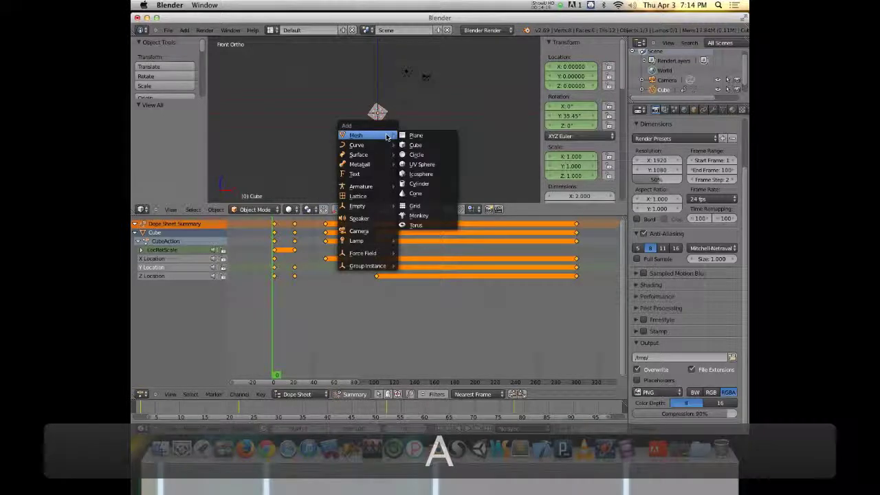
{"action": "left_click", "coordinate": [423, 164]}
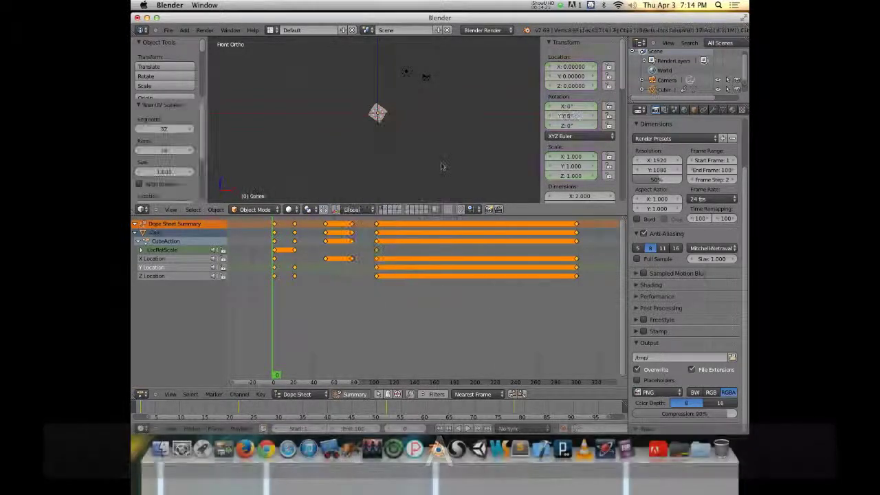
{"action": "key", "text": "Tab"}
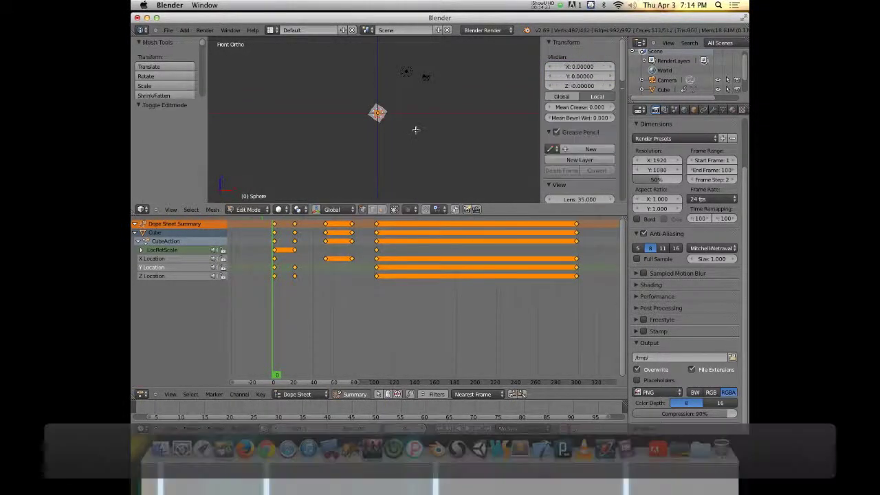
{"action": "key", "text": "s"}
{"action": "left_click", "coordinate": [454, 158]}
{"action": "key", "text": "Tab"}
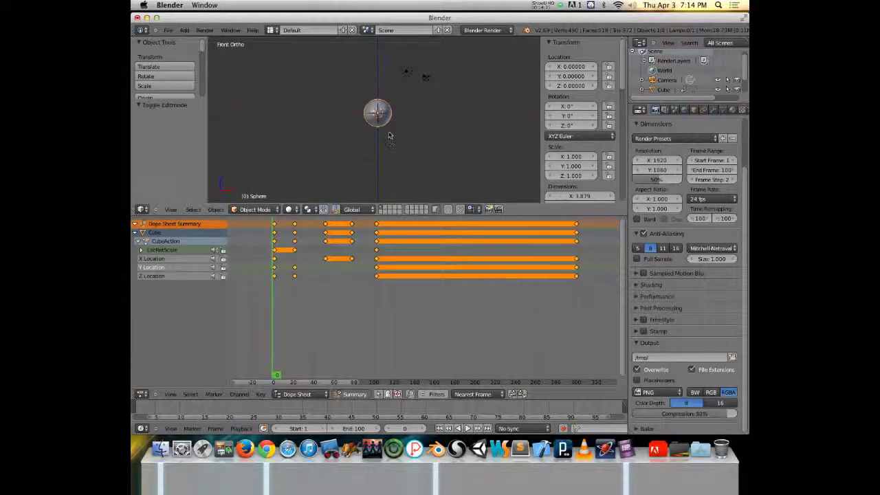
Insert a LocRotScale keyframe on the sphere at frame 0, then make the Cube channel active
{"action": "key", "text": "i"}
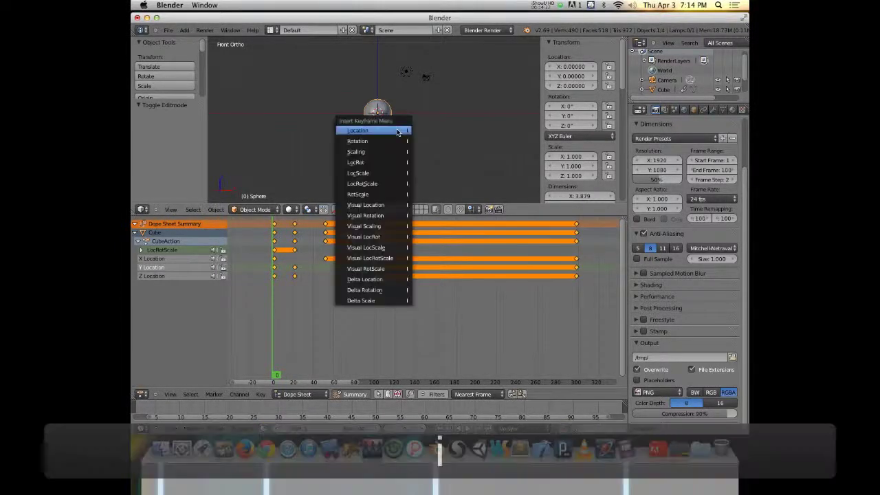
{"action": "left_click", "coordinate": [384, 185]}
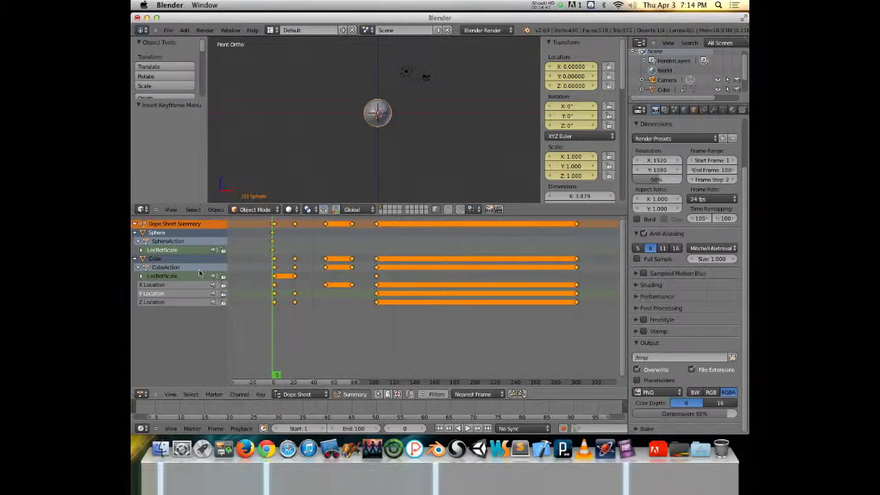
{"action": "left_click", "coordinate": [171, 268]}
{"action": "left_click", "coordinate": [181, 261]}
Box-select the Cube's LocRotScale keyframes, copy them and paste them into the Sphere's LocRotScale channel
{"action": "key", "text": "a"}
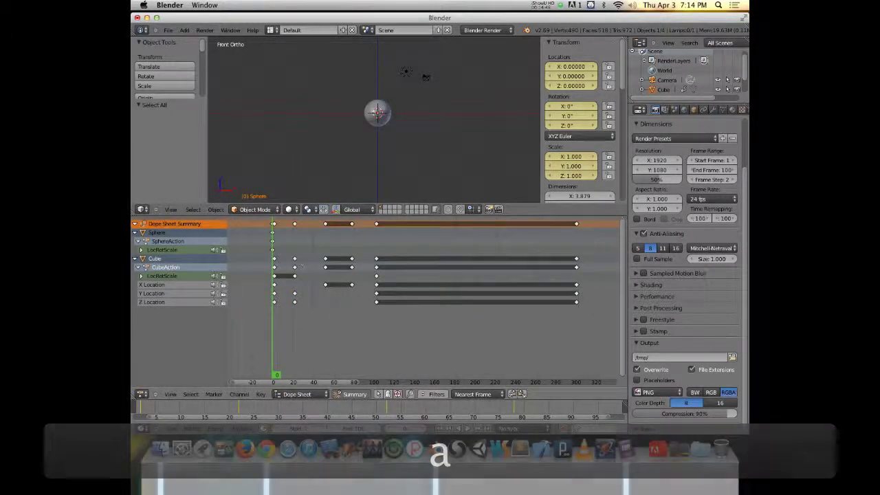
{"action": "key", "text": "b"}
{"action": "left_click_drag", "start_coordinate": [357, 270], "coordinate": [229, 269]}
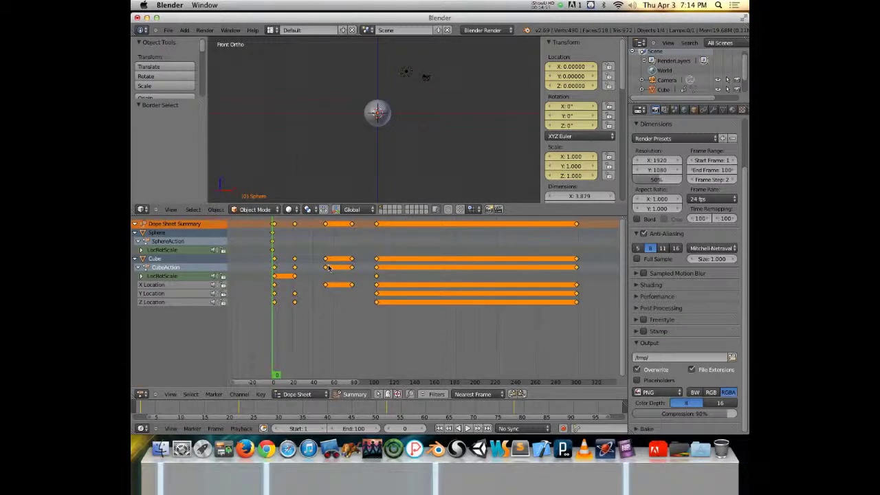
{"action": "key", "text": "super+c"}
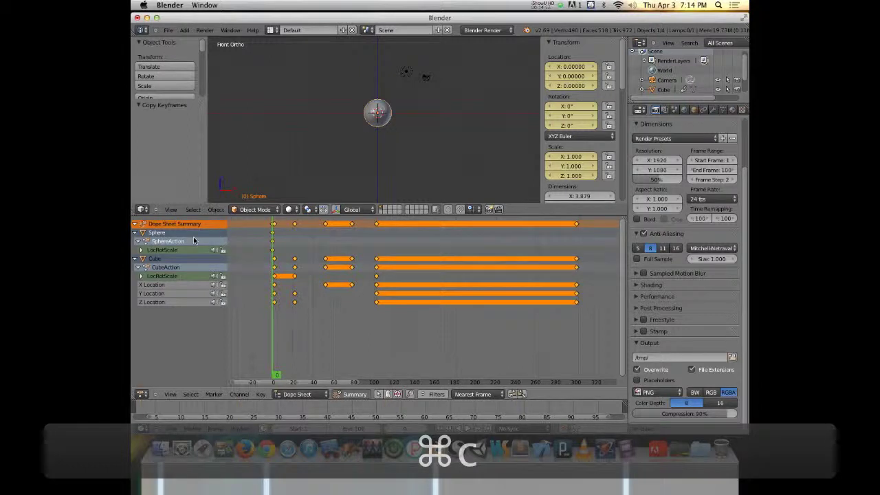
{"action": "key", "text": "super+v"}
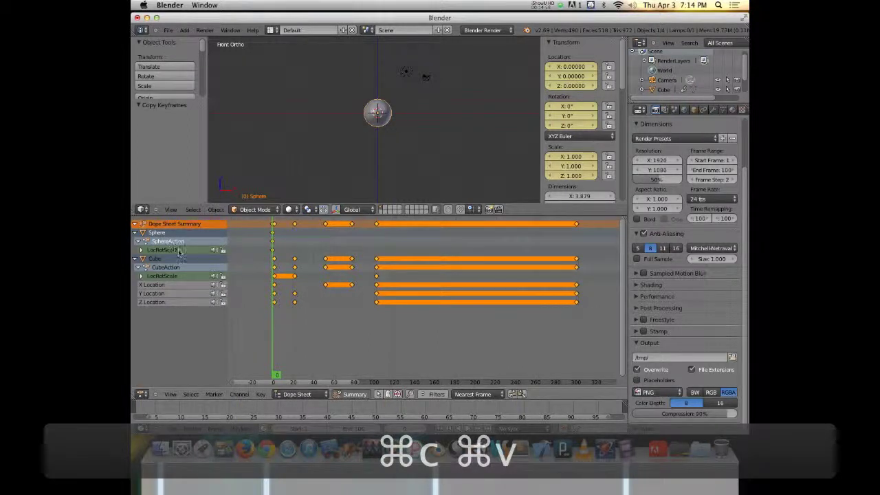
{"action": "left_click", "coordinate": [178, 251]}
{"action": "key", "text": "super+v"}
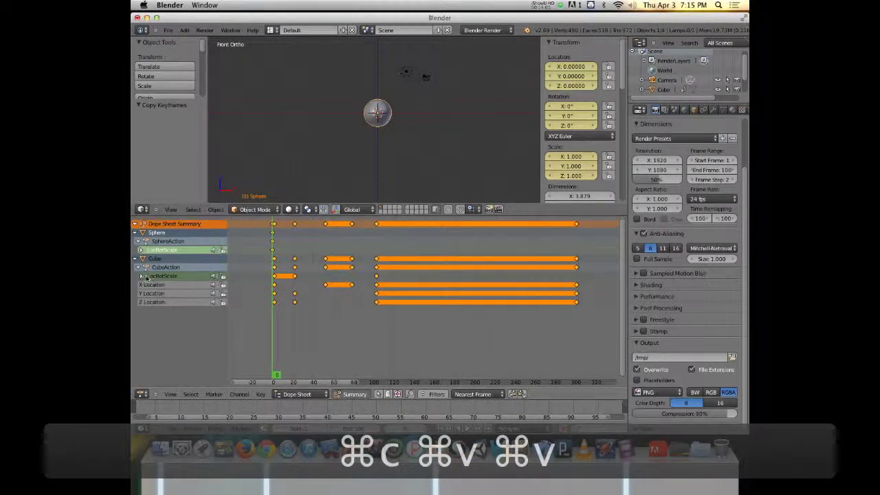
{"action": "left_click", "coordinate": [151, 276]}
{"action": "key", "text": "super+c"}
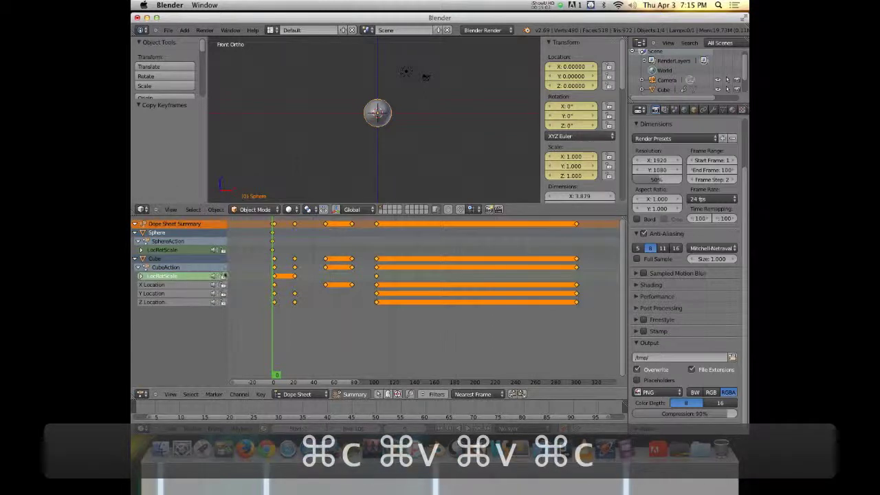
{"action": "left_click", "coordinate": [177, 250]}
{"action": "key", "text": "super+v"}
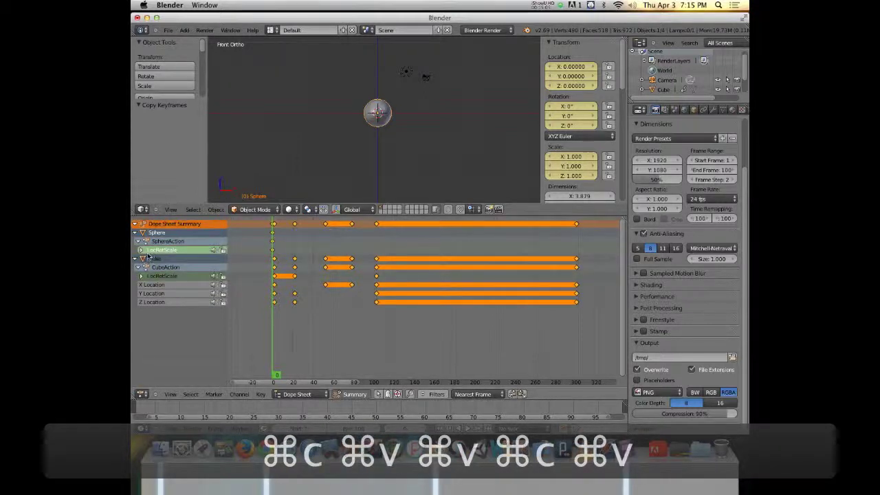
Expand the sphere's and the cube's individual transform channels
{"action": "left_click", "coordinate": [142, 250]}
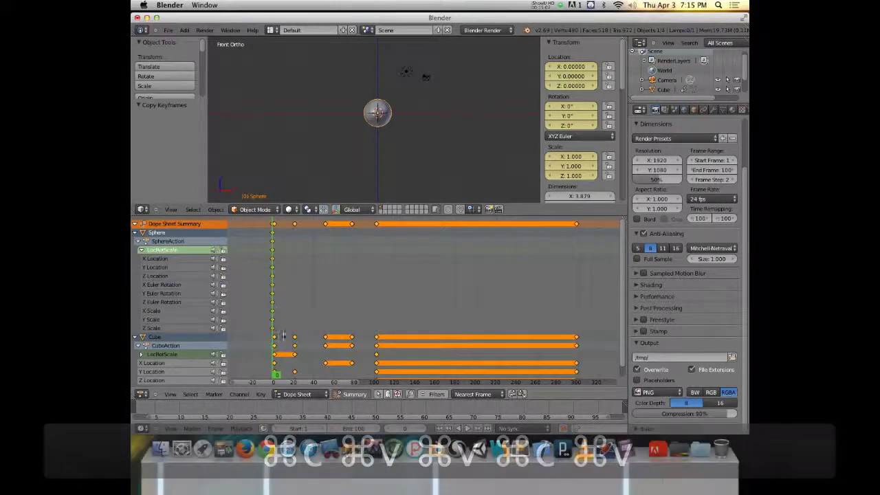
{"action": "scroll", "coordinate": [281, 316], "scroll_direction": "down", "scroll_amount": 1}
{"action": "scroll", "coordinate": [137, 285], "scroll_direction": "down", "scroll_amount": 4}
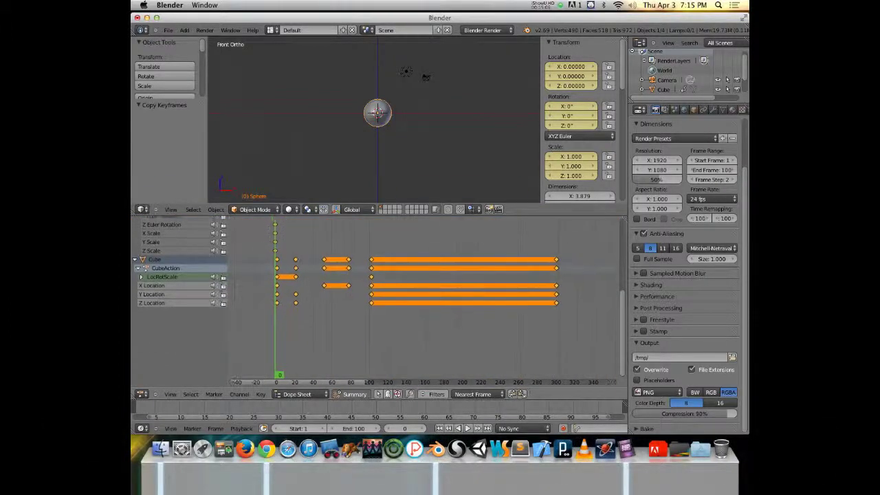
{"action": "left_click", "coordinate": [140, 277]}
Box-select and copy the cube's rotation and scale keys, then paste them into the sphere's channels
{"action": "key", "text": "a"}
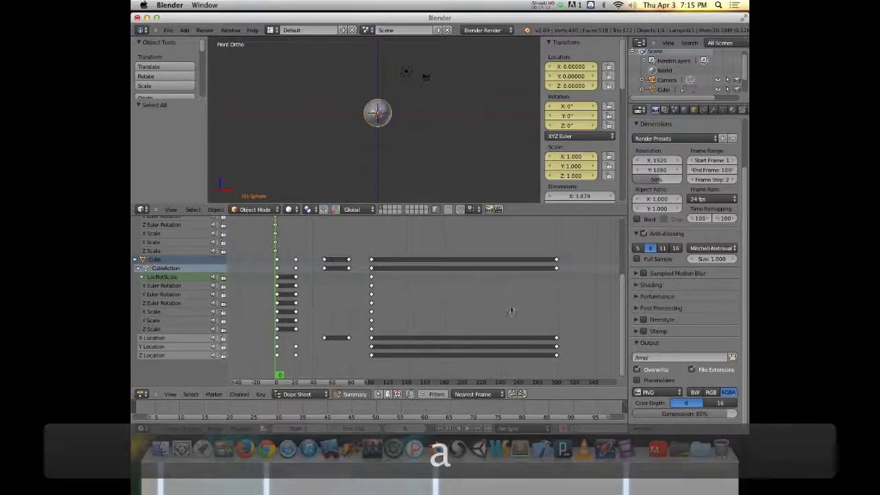
{"action": "key", "text": "b"}
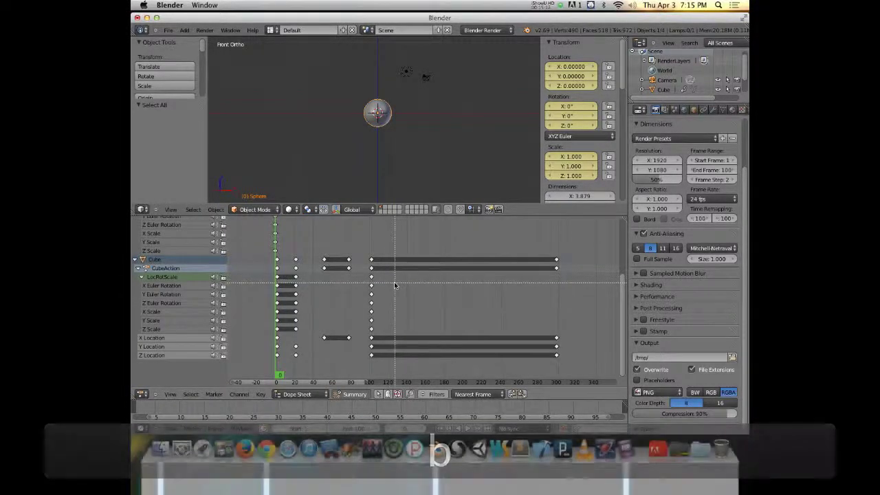
{"action": "left_click_drag", "start_coordinate": [394, 283], "coordinate": [261, 335]}
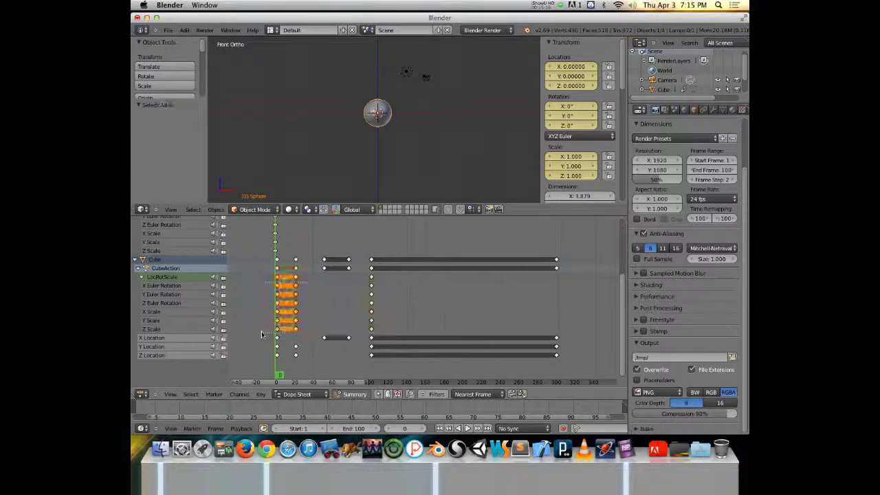
{"action": "key", "text": "super+c"}
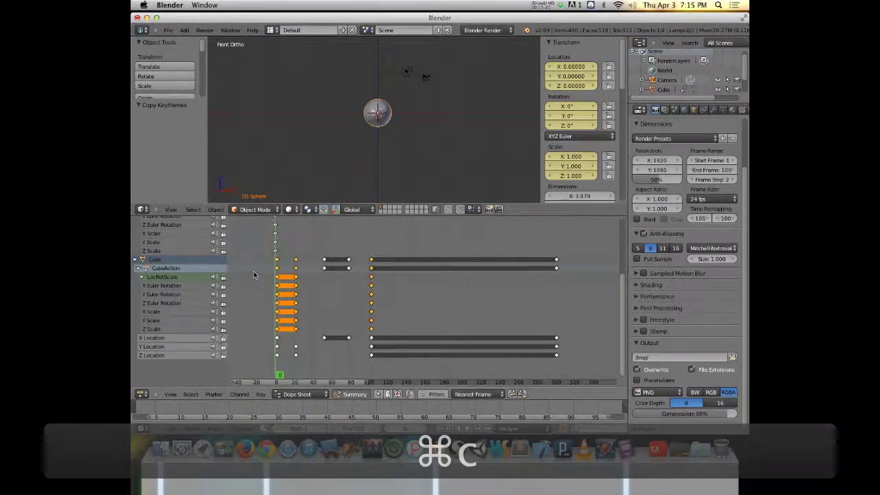
{"action": "scroll", "coordinate": [621, 314], "scroll_direction": "up", "scroll_amount": 5}
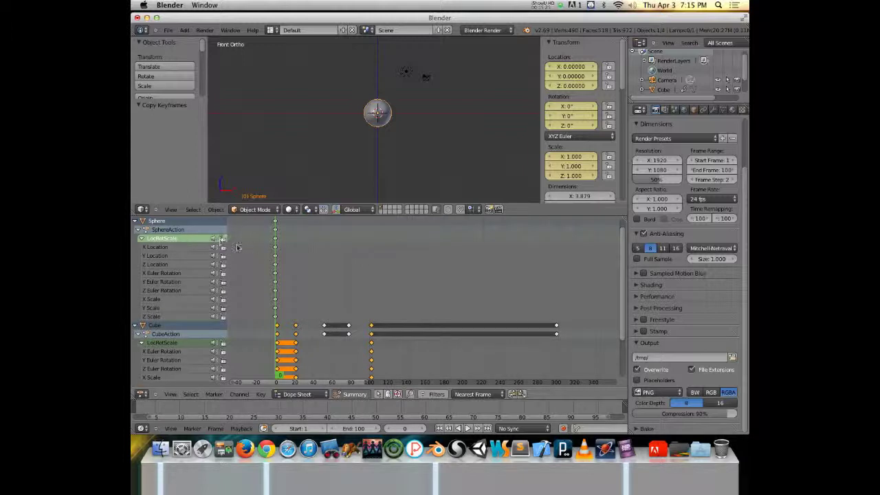
{"action": "left_click", "coordinate": [187, 248]}
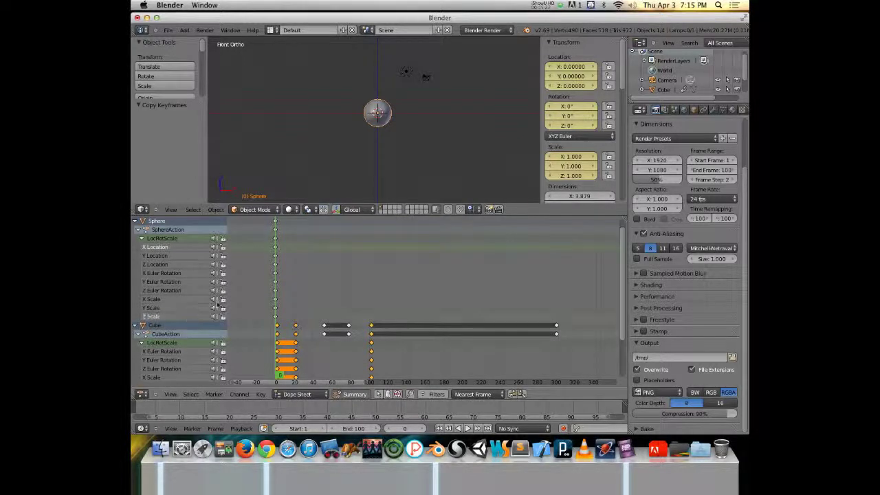
{"action": "left_click", "coordinate": [184, 274]}
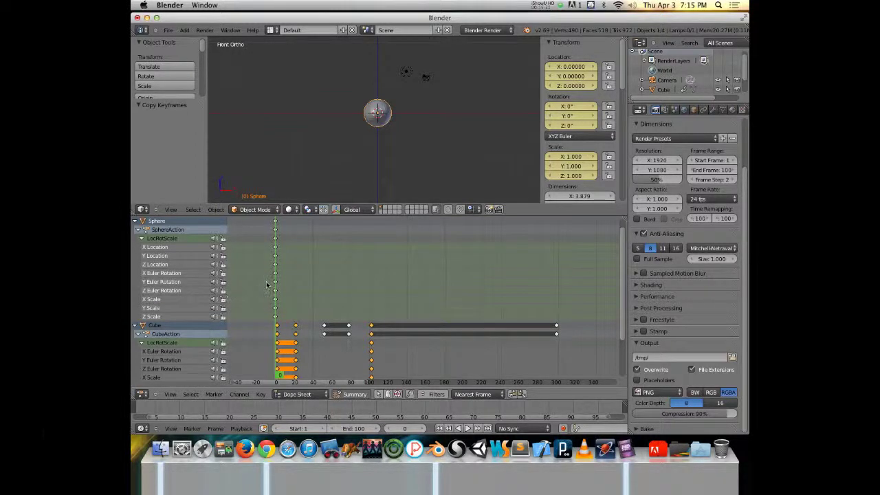
{"action": "key", "text": "super+v"}
Scrub the timeline to preview the motion, ending back at frame 0
{"action": "left_click_drag", "start_coordinate": [282, 236], "coordinate": [330, 252]}
{"action": "middle_click_drag", "start_coordinate": [331, 252], "coordinate": [312, 269]}
{"action": "scroll", "coordinate": [626, 286], "scroll_direction": "down", "scroll_amount": 3}
{"action": "scroll", "coordinate": [626, 287], "scroll_direction": "down", "scroll_amount": 5}
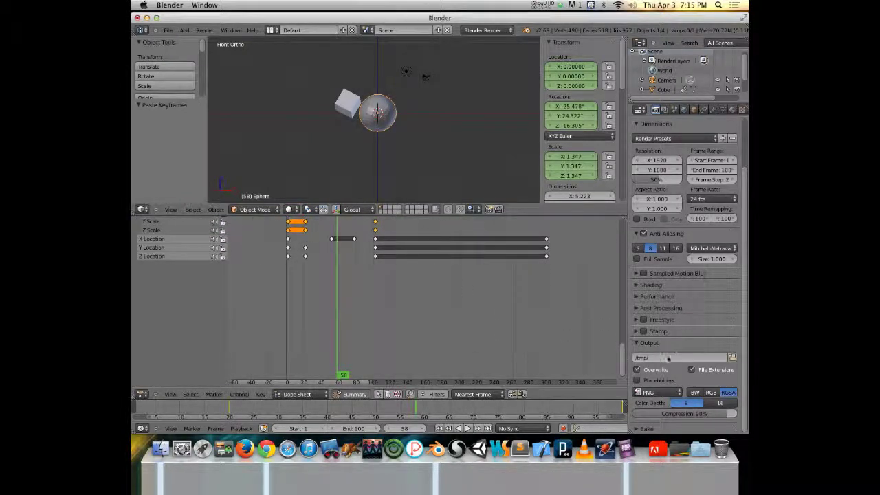
{"action": "scroll", "coordinate": [625, 361], "scroll_direction": "up", "scroll_amount": 8}
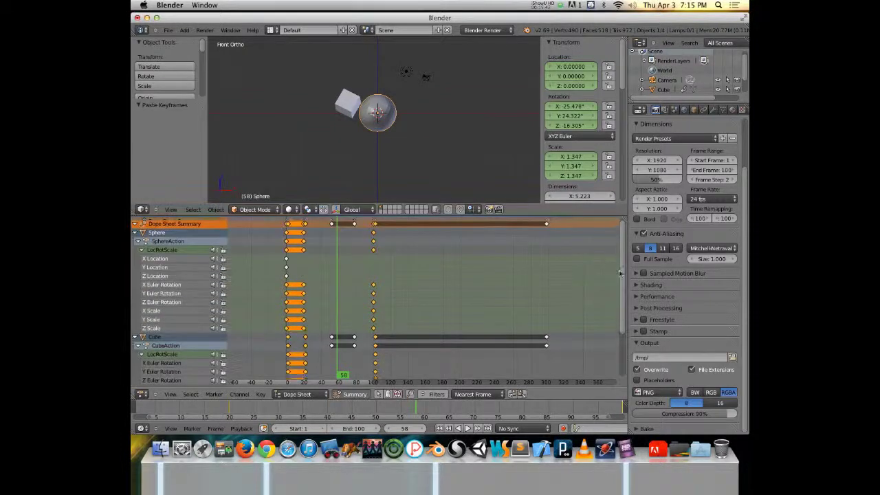
{"action": "left_click", "coordinate": [287, 270]}
{"action": "left_click_drag", "start_coordinate": [286, 270], "coordinate": [308, 279]}
Undo the sphere's pasted keyframes and delete the sphere
{"action": "key", "text": "super+z"}
{"action": "key", "text": "super+z"}
{"action": "key", "text": "super+z"}
{"action": "key", "text": "super+z"}
{"action": "key", "text": "super+z"}
{"action": "key", "text": "super+z"}
{"action": "key", "text": "super+z"}
{"action": "key", "text": "super+z"}
{"action": "key", "text": "super+z"}
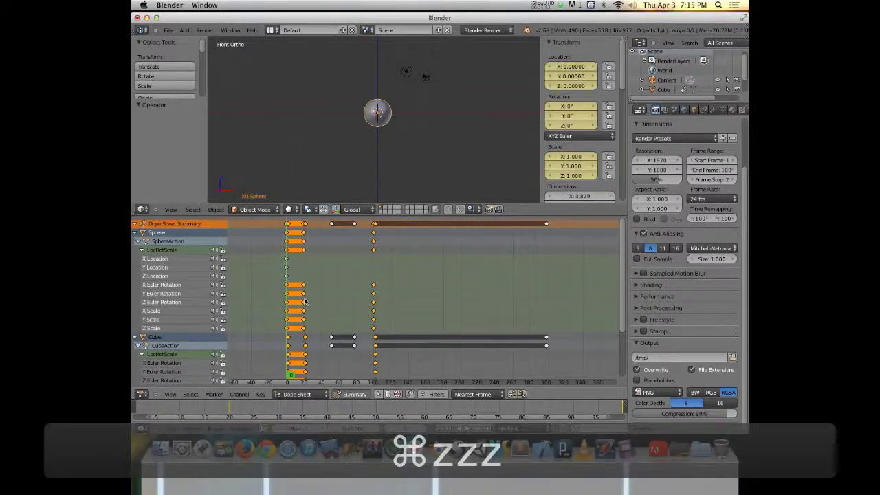
{"action": "key", "text": "super+z"}
{"action": "key", "text": "super+z"}
{"action": "key", "text": "super+z"}
{"action": "key", "text": "super+z"}
{"action": "key", "text": "super+z"}
{"action": "key", "text": "super+z"}
{"action": "key", "text": "super+z"}
{"action": "key", "text": "super+z"}
{"action": "key", "text": "super+z"}
{"action": "key", "text": "super+z"}
{"action": "key", "text": "super+z"}
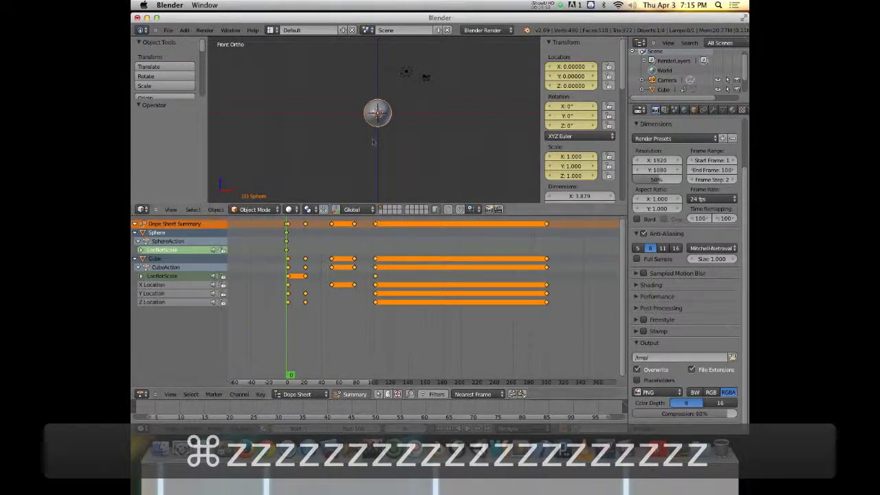
{"action": "key", "text": "super+x"}
{"action": "left_click", "coordinate": [394, 115]}
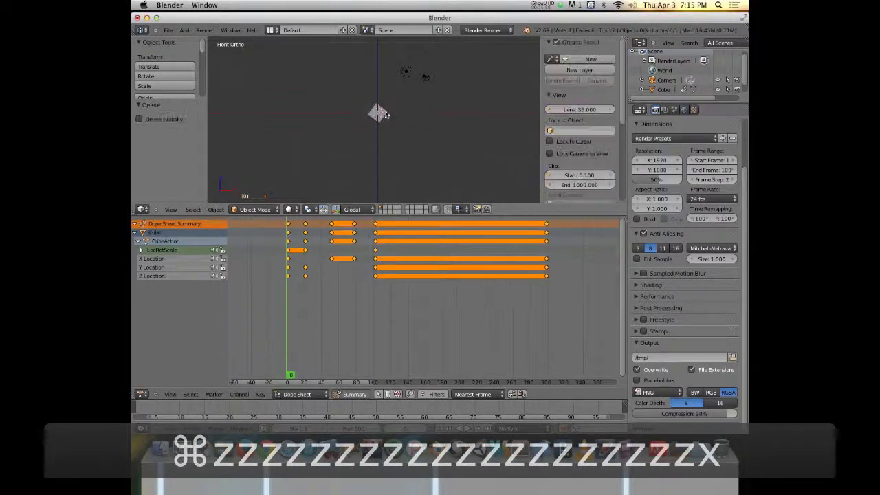
Select the cube and switch the Dope Sheet to the Graph Editor, framing its curves
{"action": "left_click", "coordinate": [385, 115]}
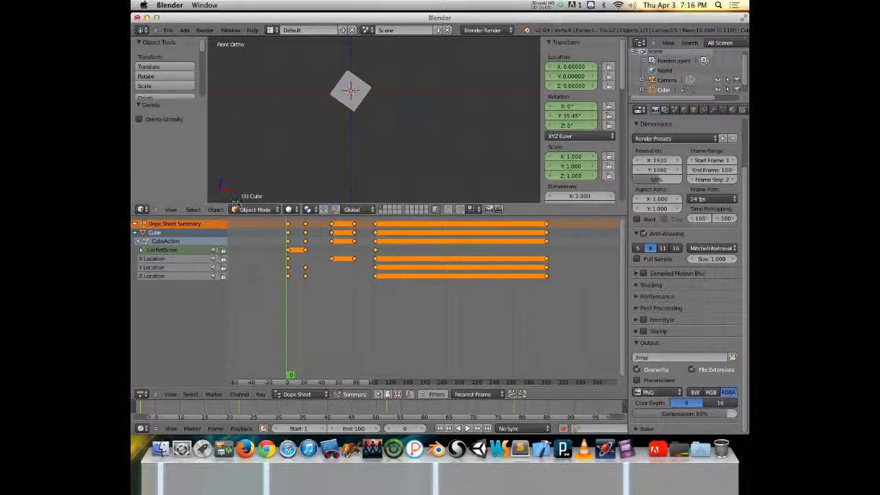
{"action": "left_click", "coordinate": [142, 394]}
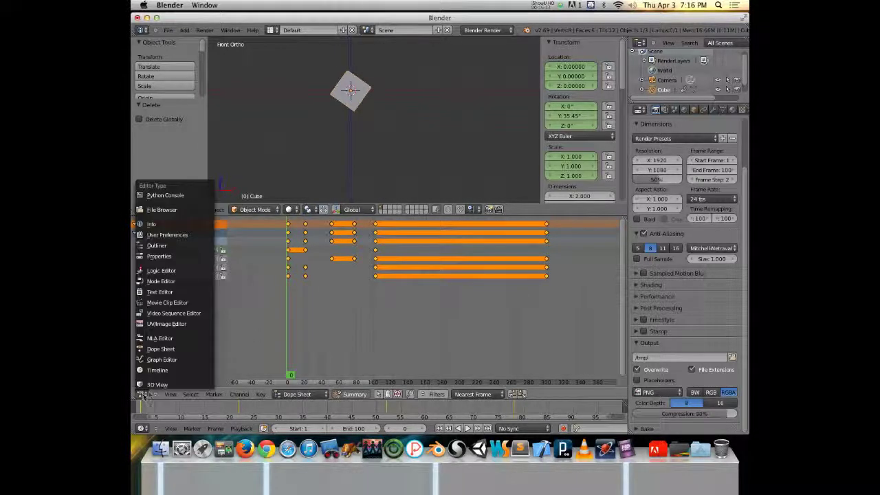
{"action": "left_click", "coordinate": [176, 365]}
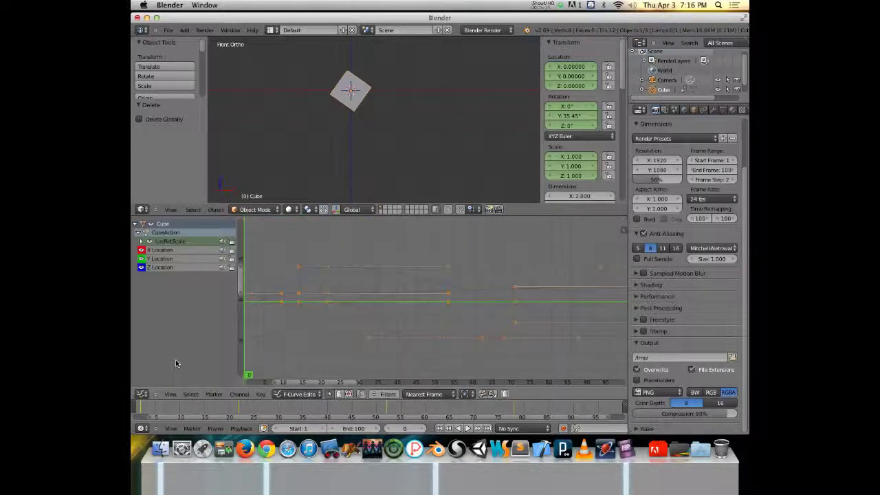
{"action": "key", "text": "Home"}
{"action": "scroll", "coordinate": [300, 317], "scroll_direction": "down", "scroll_amount": 2}
{"action": "middle_click_drag", "start_coordinate": [359, 314], "coordinate": [380, 277]}
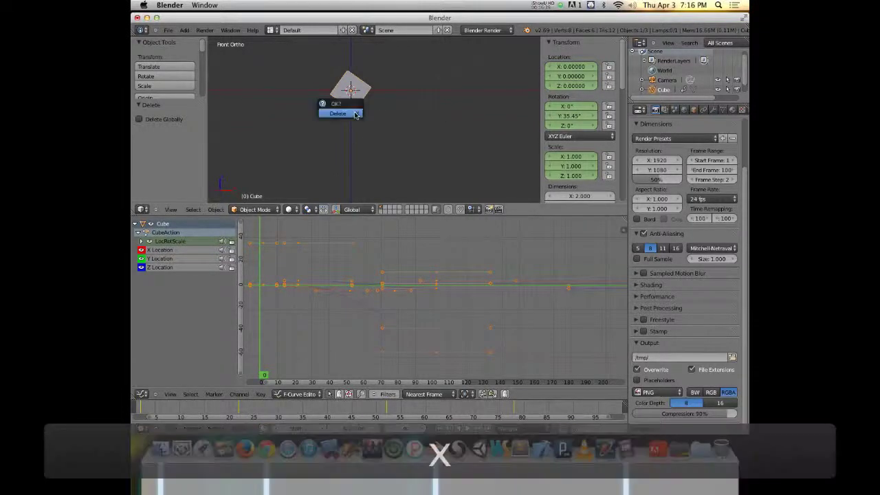
Delete the cube and add a UV sphere to the scene
{"action": "left_click", "coordinate": [355, 115]}
{"action": "middle_click_drag", "start_coordinate": [359, 104], "coordinate": [365, 138], "text": "shift"}
{"action": "key", "text": "shift+a"}
{"action": "mouse_move", "coordinate": [365, 131]}
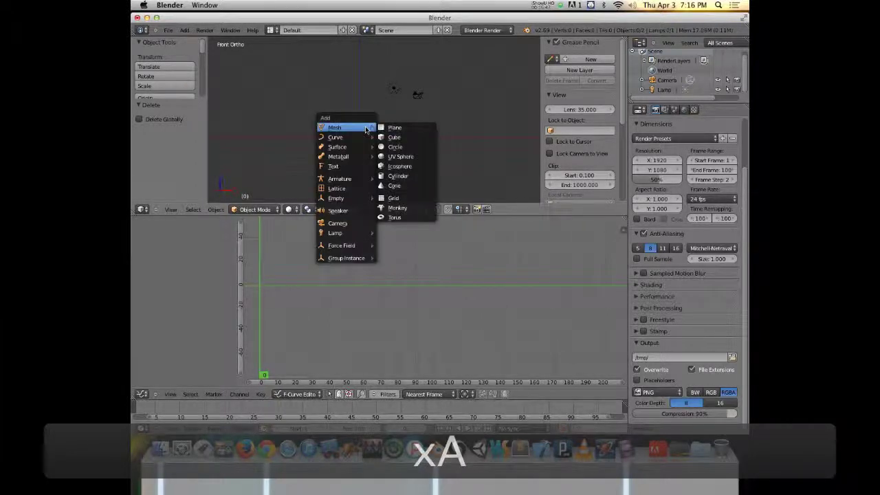
{"action": "left_click", "coordinate": [411, 157]}
{"action": "scroll", "coordinate": [376, 124], "scroll_direction": "up", "scroll_amount": 4}
Raise the sphere's mesh 1 unit along Z in Edit Mode, then return to Object Mode
{"action": "key", "text": "Tab"}
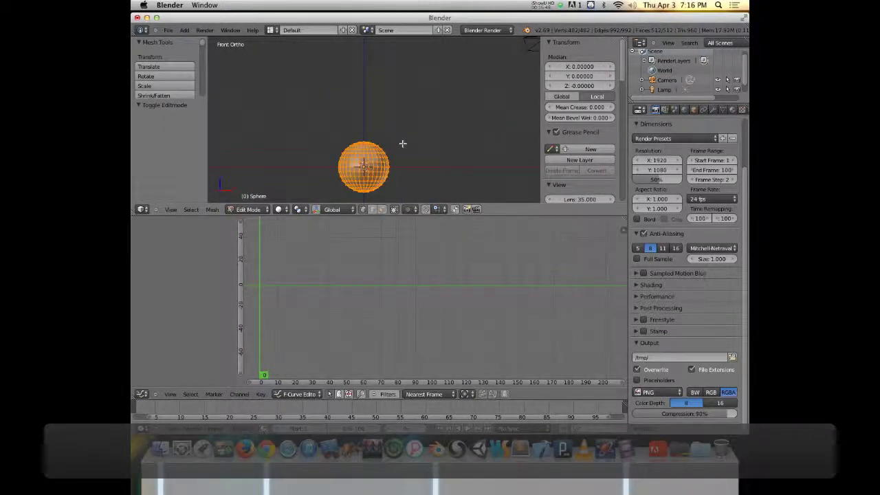
{"action": "key", "text": "g"}
{"action": "key", "text": "z"}
{"action": "key", "text": "1"}
{"action": "left_click", "coordinate": [403, 142]}
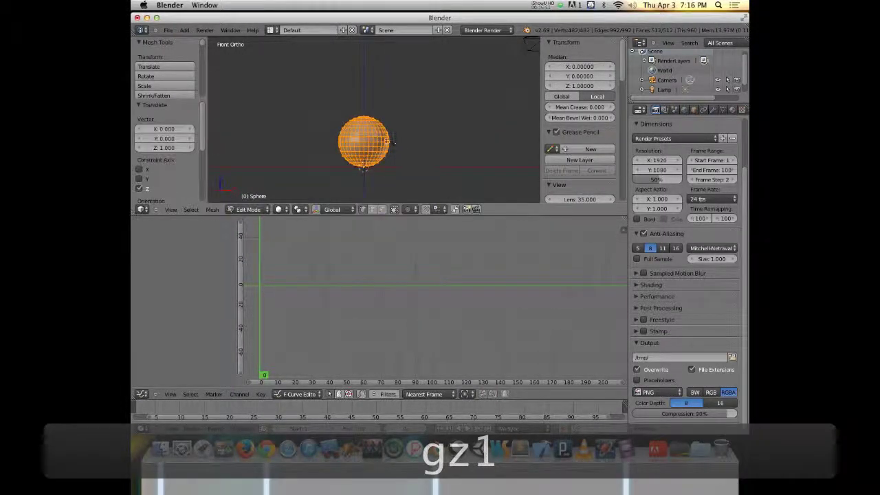
{"action": "key", "text": "Tab"}
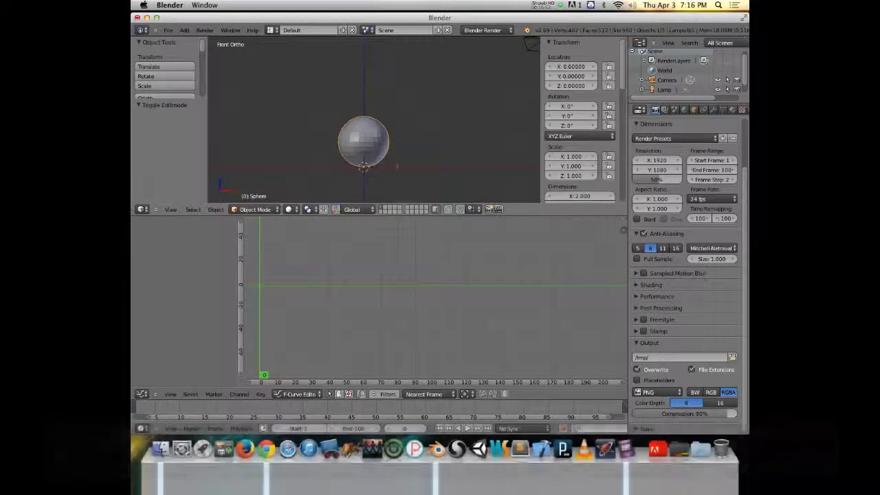
{"action": "scroll", "coordinate": [418, 145], "scroll_direction": "down", "scroll_amount": 3}
{"action": "middle_click_drag", "start_coordinate": [423, 103], "coordinate": [396, 141], "text": "shift"}
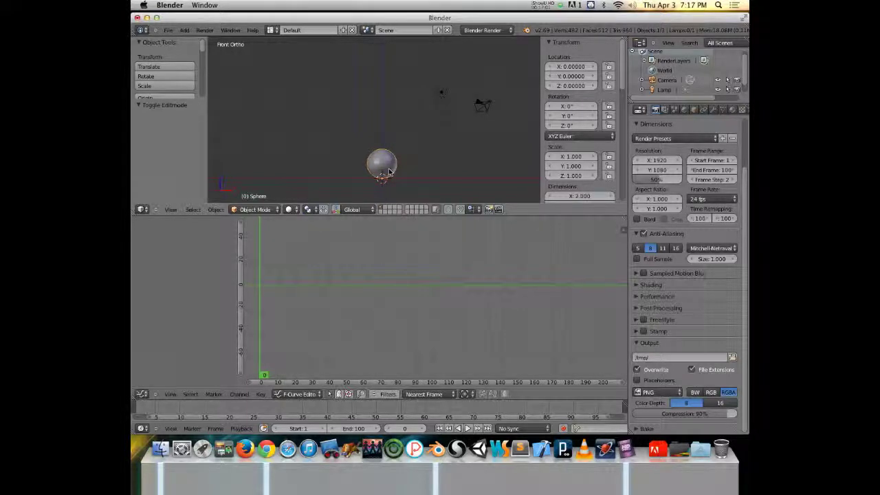
Move the sphere up to Z 6.397 and key its location at frame 0
{"action": "key", "text": "g"}
{"action": "key", "text": "z"}
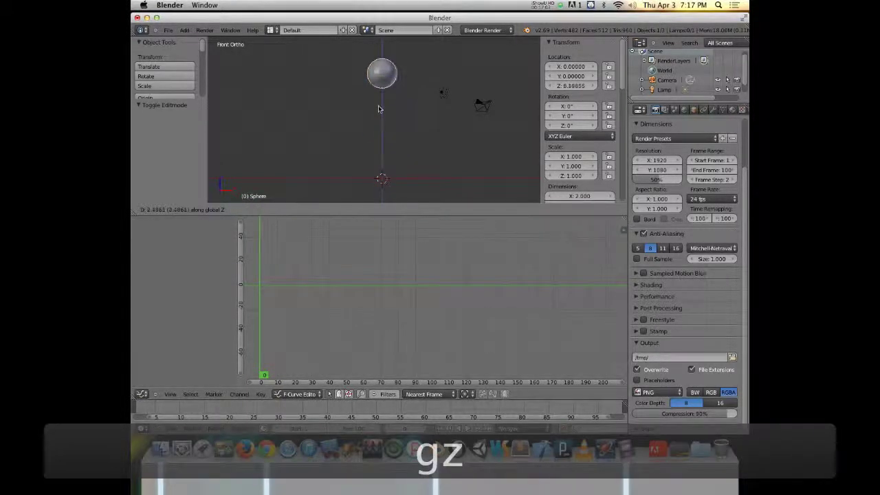
{"action": "left_click", "coordinate": [380, 103]}
{"action": "key", "text": "i"}
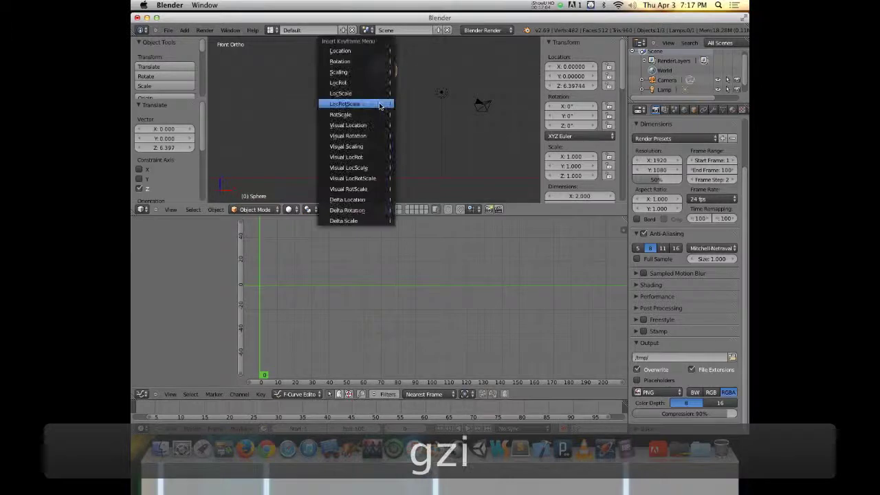
{"action": "left_click", "coordinate": [363, 51]}
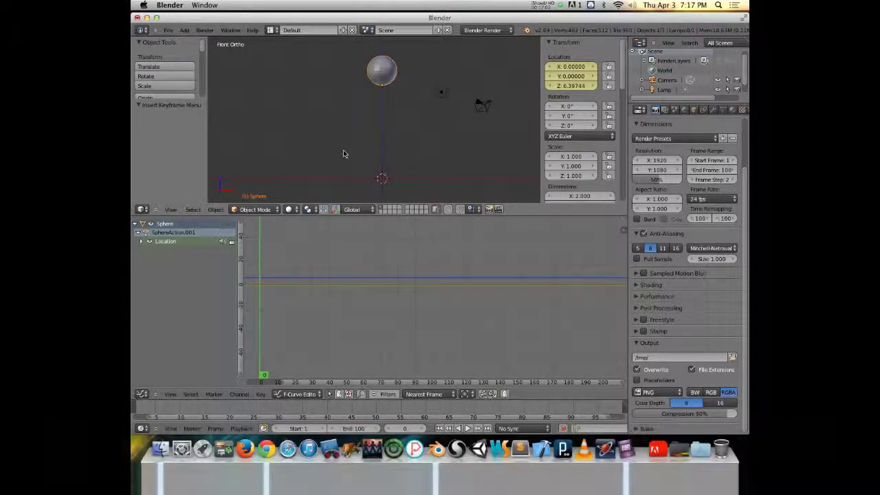
At frame 20, set the sphere's Z location to 0 and key its location
{"action": "key", "text": "Up"}
{"action": "key", "text": "Up"}
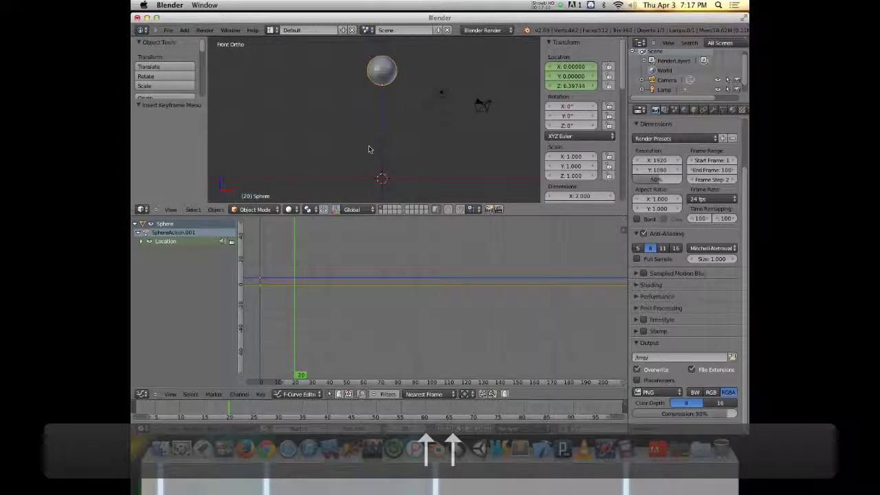
{"action": "left_click", "coordinate": [571, 84]}
{"action": "type", "text": "0"}
{"action": "key", "text": "Return"}
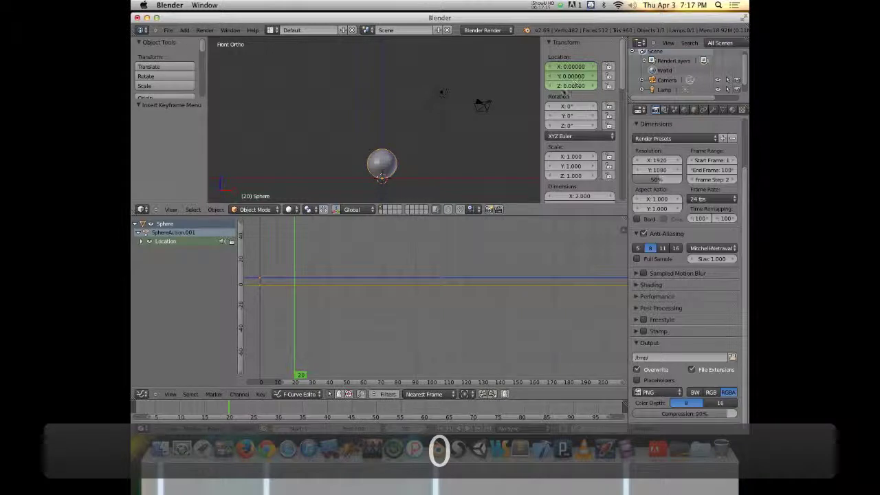
{"action": "key", "text": "i"}
{"action": "left_click", "coordinate": [378, 136]}
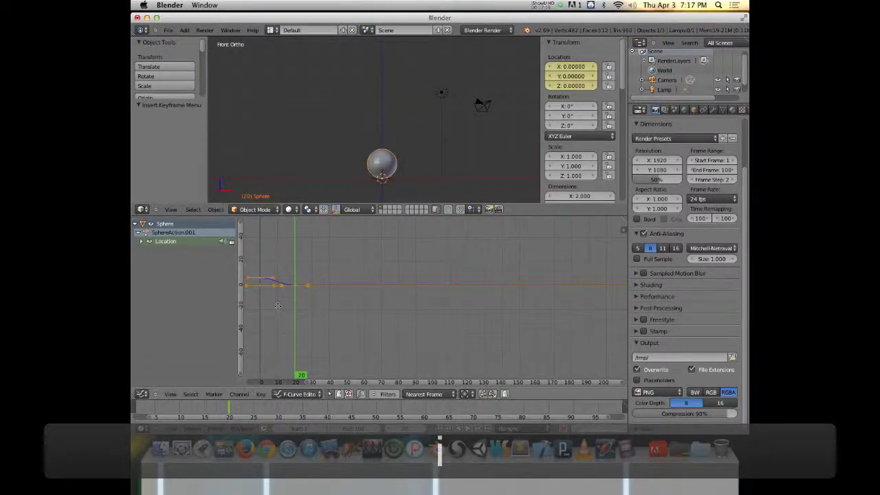
Play the fall twice from frame 0, then fit the whole fall curve in the Graph Editor
{"action": "middle_click_drag", "start_coordinate": [287, 312], "coordinate": [402, 293], "text": "ctrl"}
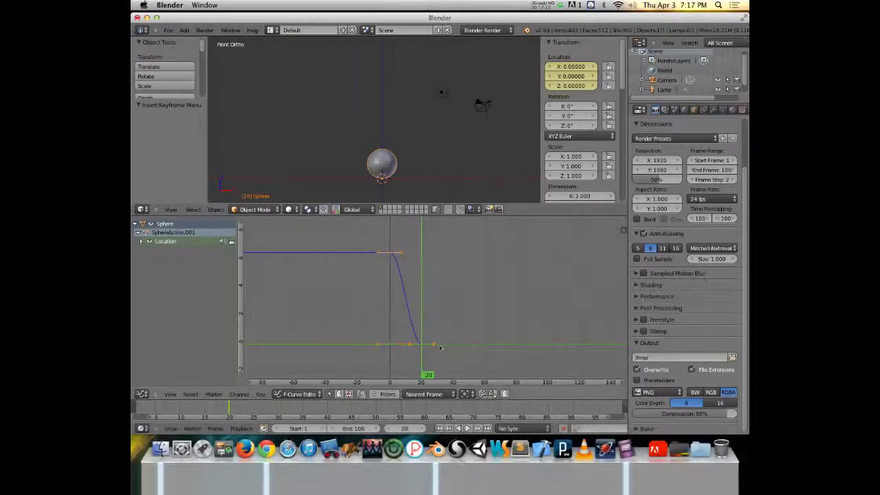
{"action": "left_click", "coordinate": [390, 359]}
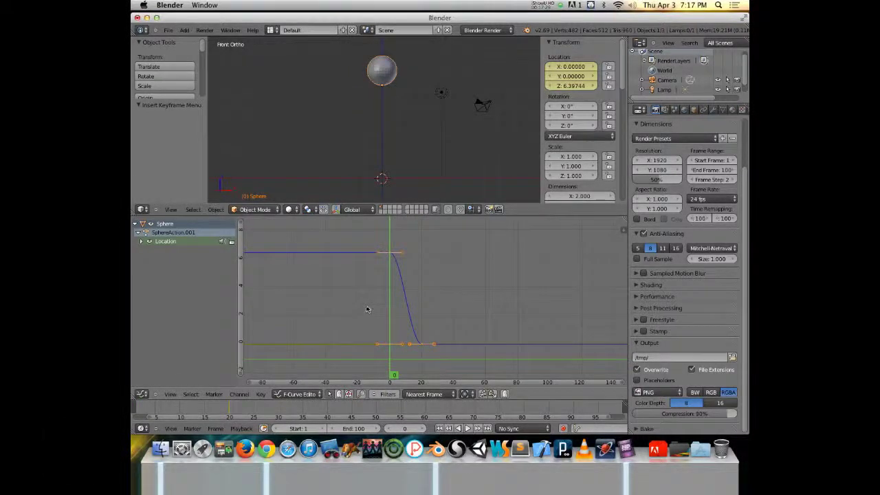
{"action": "key", "text": "alt+a"}
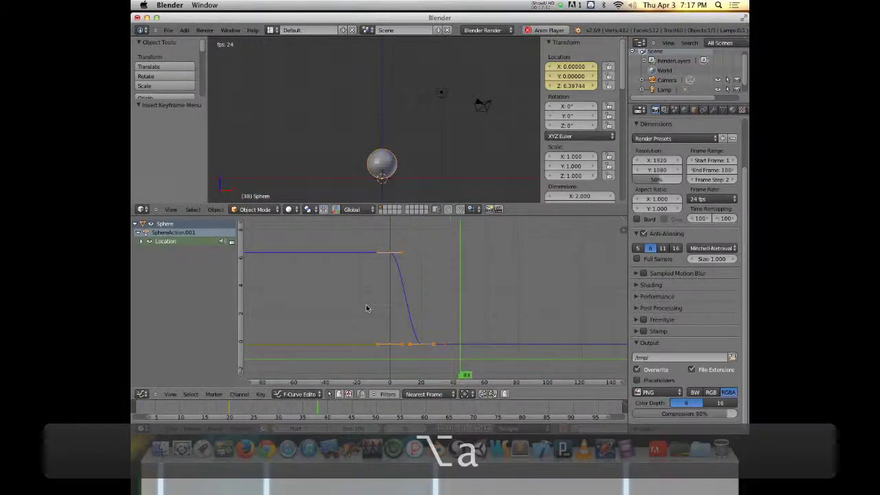
{"action": "key", "text": "alt+a"}
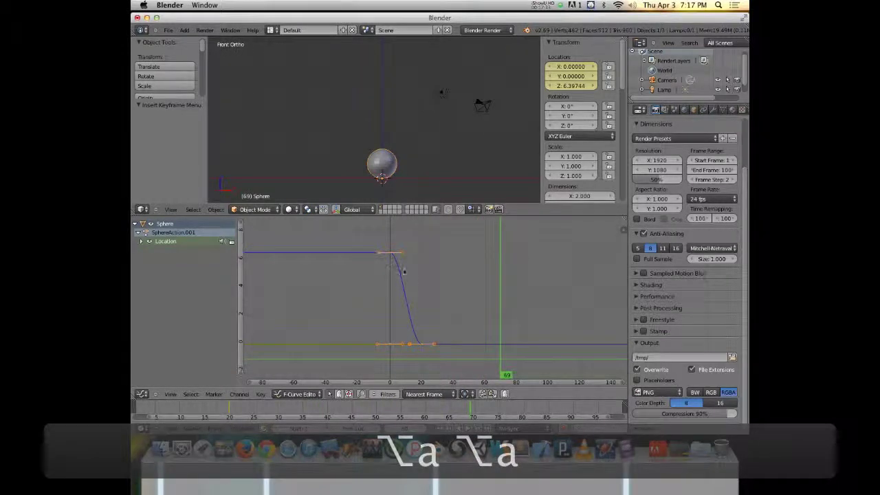
{"action": "left_click", "coordinate": [389, 303]}
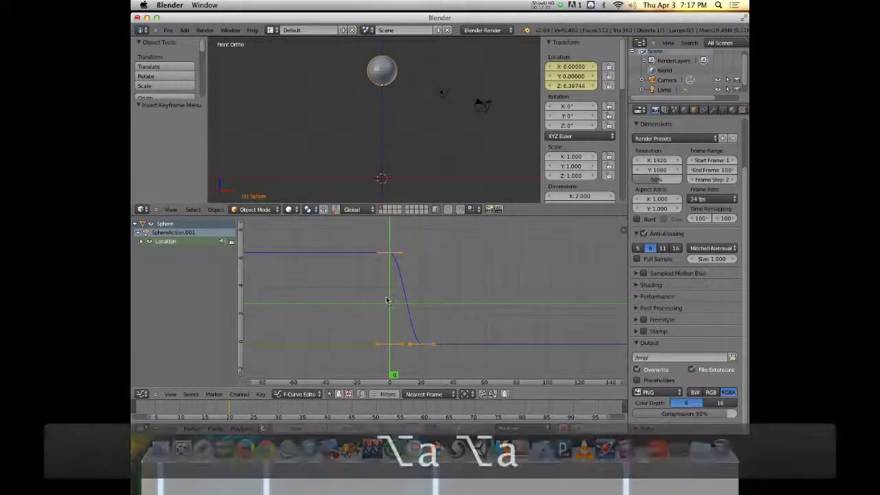
{"action": "key", "text": "alt+a"}
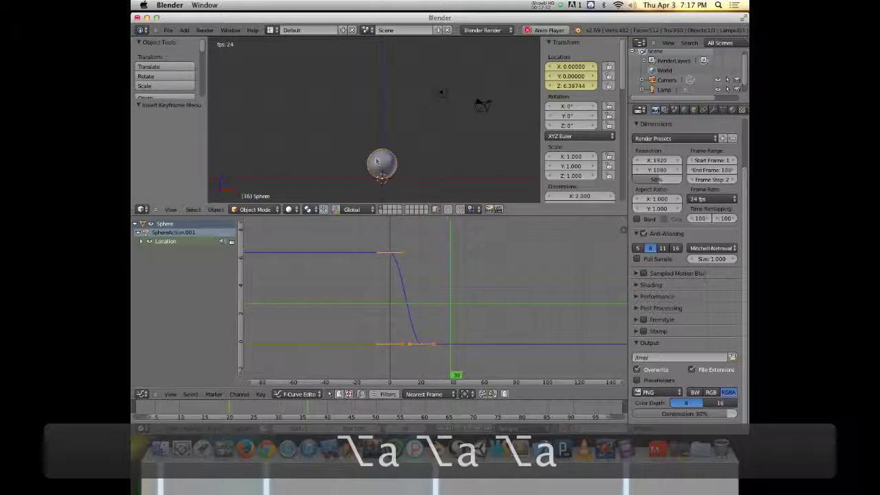
{"action": "key", "text": "alt+a"}
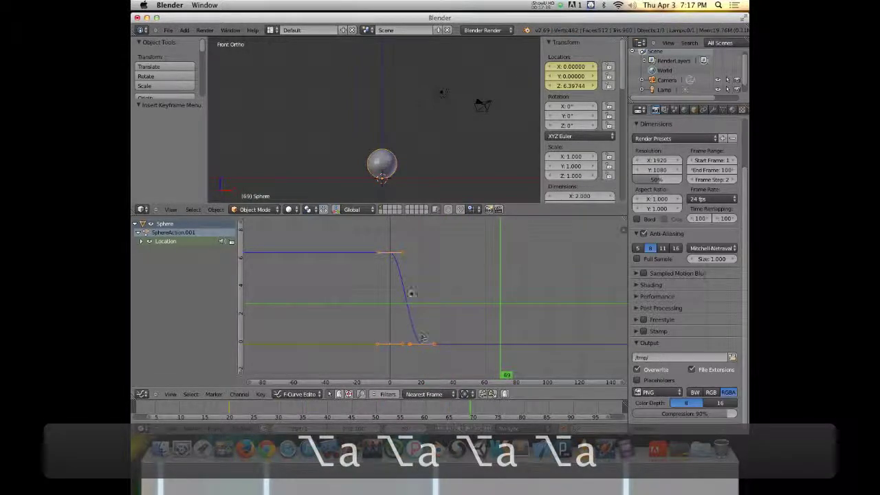
{"action": "middle_click_drag", "start_coordinate": [422, 301], "coordinate": [422, 271], "text": "ctrl"}
{"action": "key", "text": "Home"}
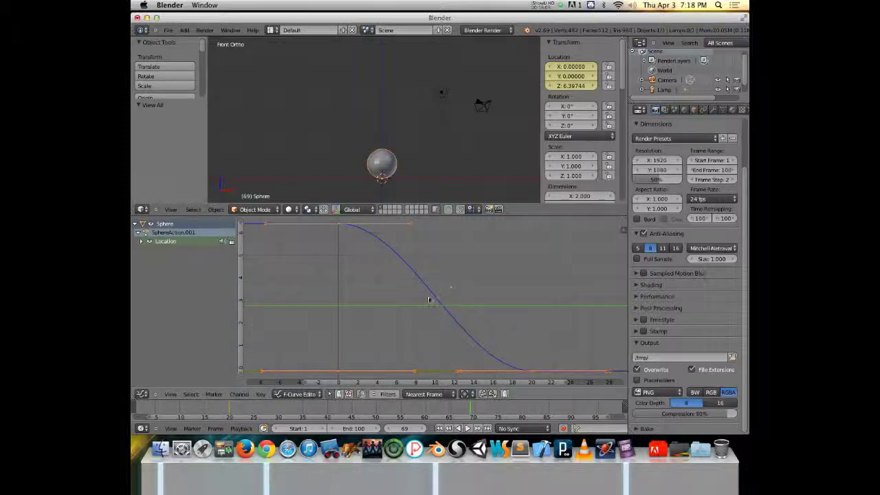
Expand Location into X, Y and Z channels and scrub back to frame -18
{"action": "left_click", "coordinate": [142, 241]}
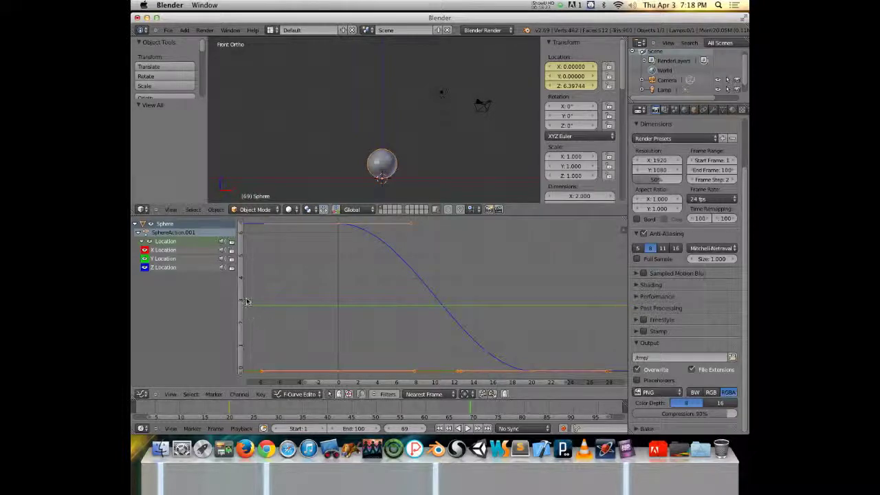
{"action": "scroll", "coordinate": [298, 315], "scroll_direction": "down", "scroll_amount": 2}
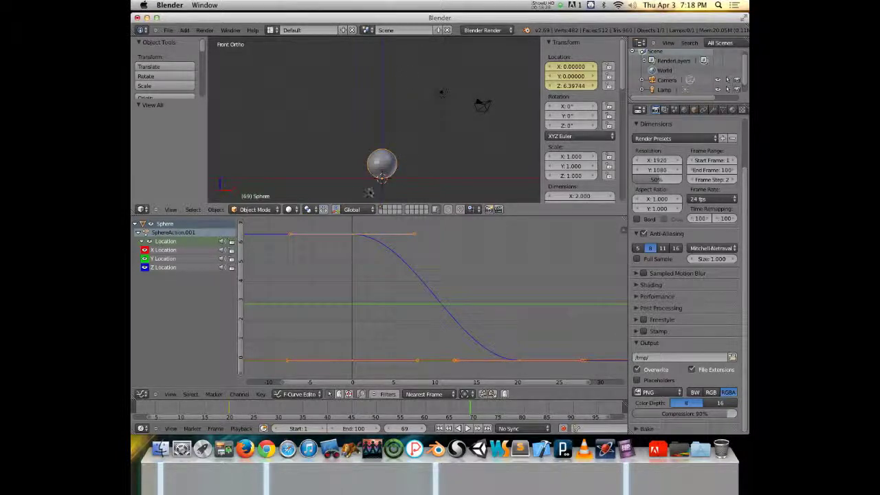
{"action": "scroll", "coordinate": [255, 310], "scroll_direction": "down", "scroll_amount": 3}
{"action": "scroll", "coordinate": [255, 310], "scroll_direction": "down", "scroll_amount": 1}
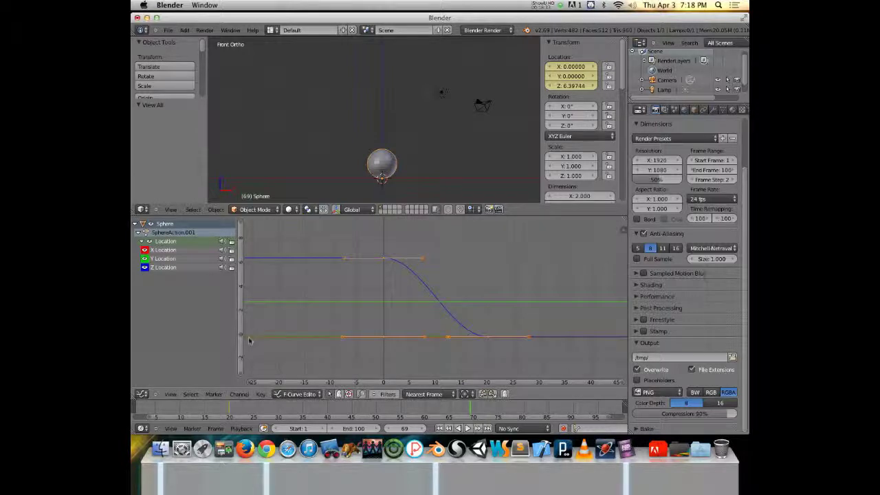
{"action": "left_click_drag", "start_coordinate": [370, 338], "coordinate": [315, 364]}
{"action": "scroll", "coordinate": [309, 336], "scroll_direction": "down", "scroll_amount": 2}
{"action": "left_click_drag", "start_coordinate": [324, 369], "coordinate": [335, 323]}
{"action": "scroll", "coordinate": [354, 320], "scroll_direction": "up", "scroll_amount": 3}
{"action": "scroll", "coordinate": [355, 320], "scroll_direction": "down", "scroll_amount": 1}
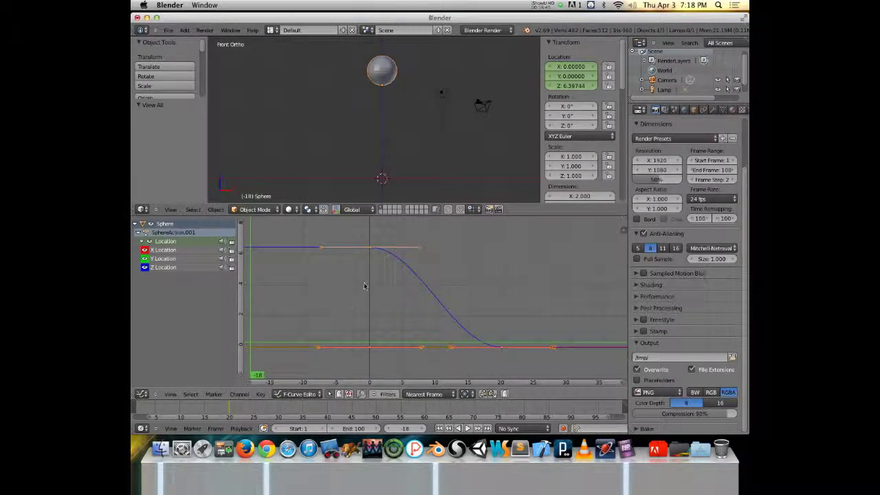
Select the Z Location curve's top keyframe and toggle the Z channel's visibility
{"action": "right_click", "coordinate": [370, 247]}
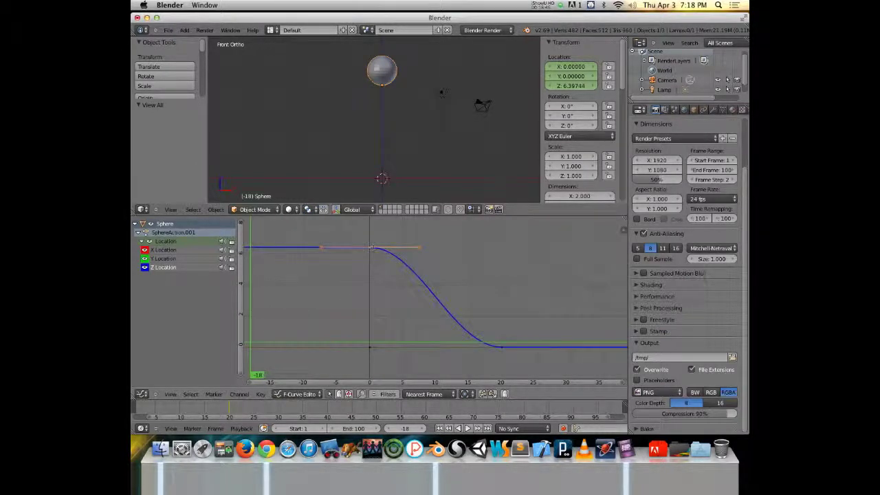
{"action": "left_click", "coordinate": [144, 268]}
{"action": "left_click", "coordinate": [145, 269]}
{"action": "left_click", "coordinate": [144, 268]}
{"action": "left_click", "coordinate": [144, 268]}
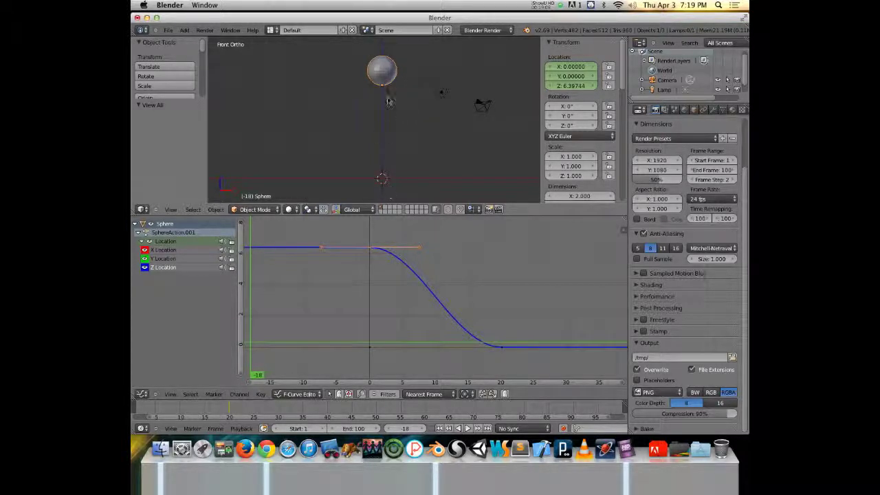
{"action": "left_click", "coordinate": [385, 170]}
{"action": "key", "text": "Up"}
{"action": "key", "text": "Up"}
{"action": "key", "text": "Up"}
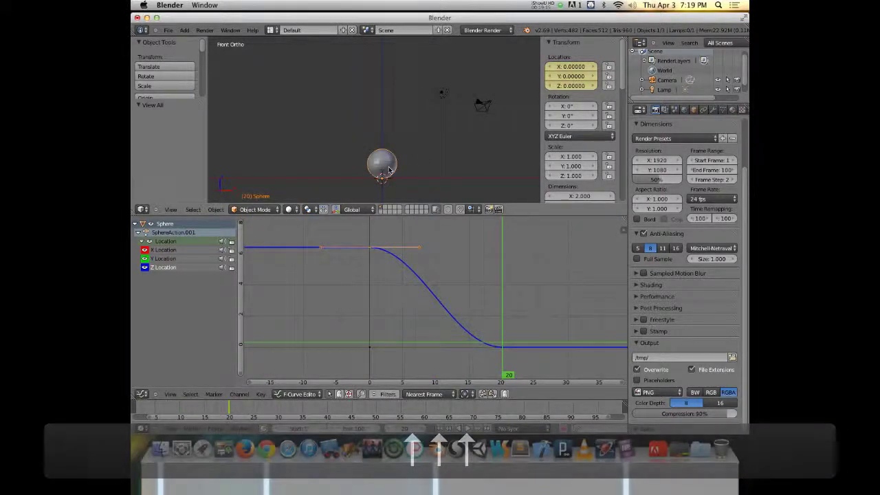
{"action": "key", "text": "g"}
{"action": "key", "text": "x"}
{"action": "left_click", "coordinate": [475, 174]}
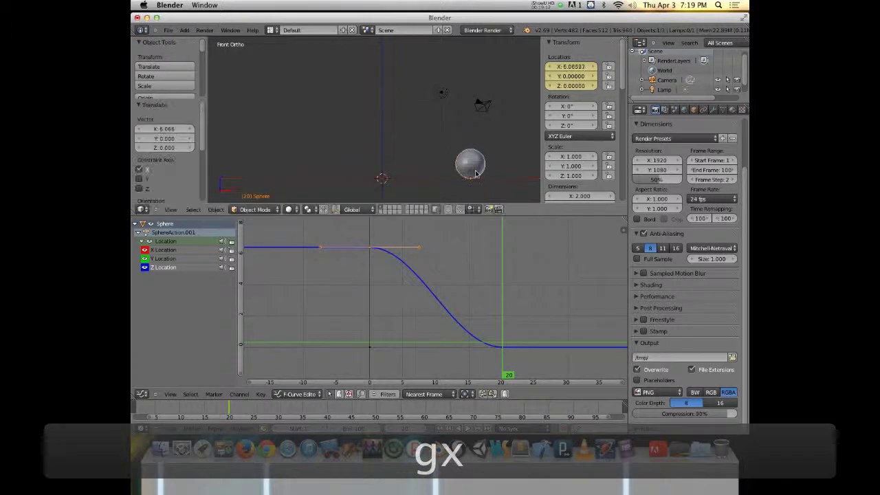
{"action": "key", "text": "i"}
{"action": "left_click", "coordinate": [475, 172]}
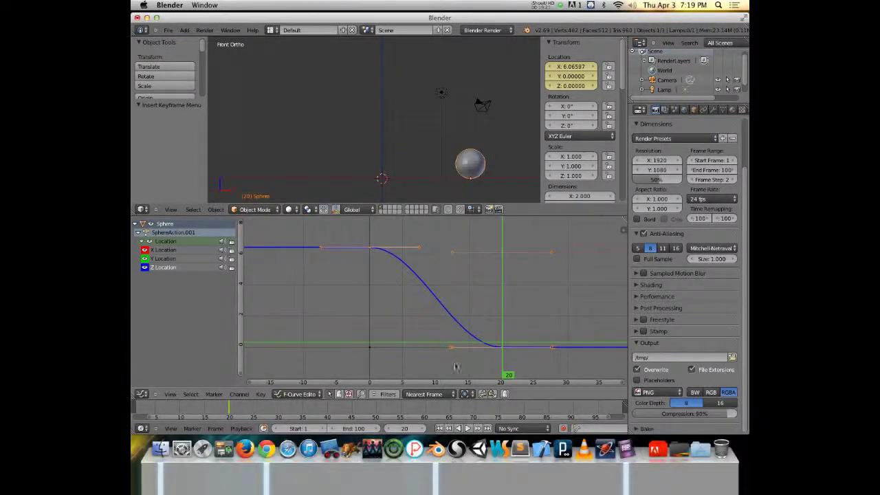
{"action": "left_click_drag", "start_coordinate": [507, 373], "coordinate": [376, 371]}
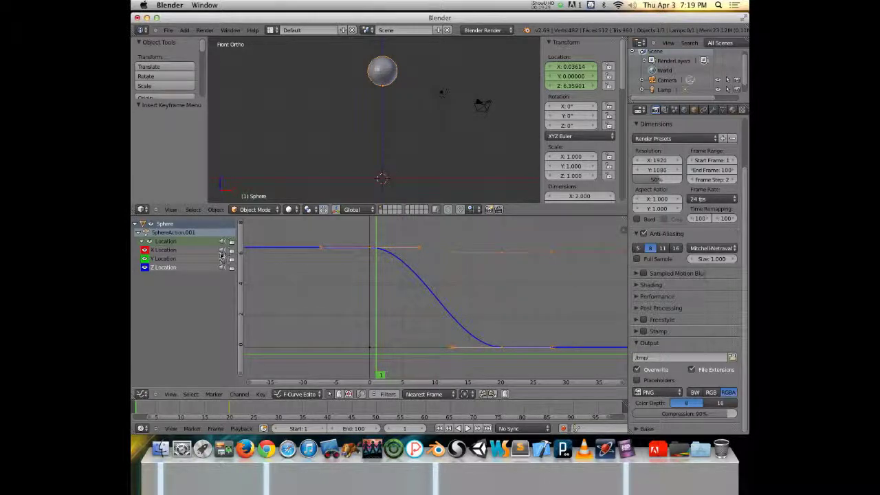
{"action": "left_click", "coordinate": [222, 256]}
{"action": "left_click_drag", "start_coordinate": [361, 296], "coordinate": [384, 330]}
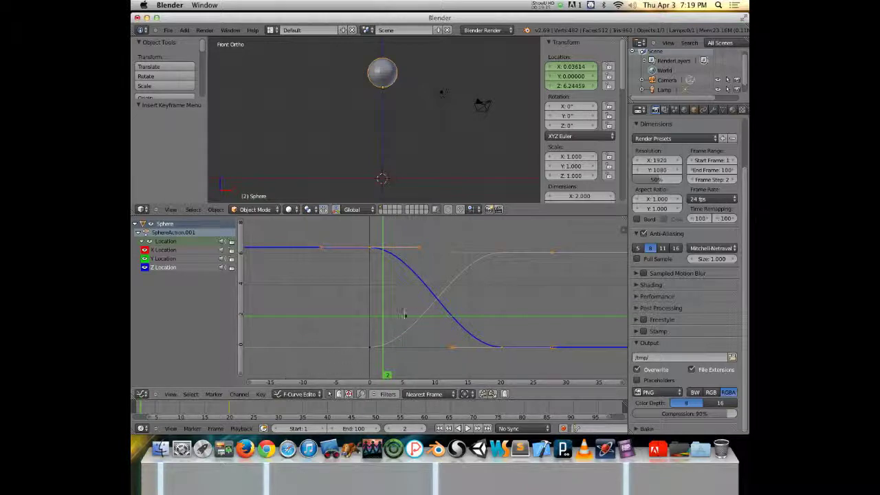
{"action": "mouse_move", "coordinate": [390, 291]}
{"action": "left_mouse_down"}
{"action": "mouse_move", "coordinate": [345, 296]}
{"action": "mouse_move", "coordinate": [454, 306]}
{"action": "mouse_move", "coordinate": [364, 301]}
{"action": "mouse_move", "coordinate": [474, 299]}
{"action": "mouse_move", "coordinate": [390, 297]}
{"action": "mouse_move", "coordinate": [459, 291]}
{"action": "mouse_move", "coordinate": [386, 289]}
{"action": "left_mouse_up"}
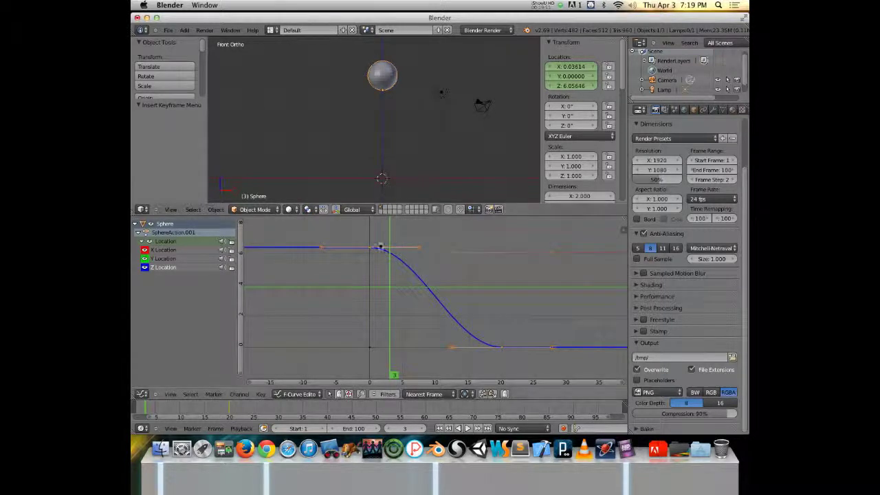
{"action": "key", "text": "super+z"}
{"action": "key", "text": "super+z"}
{"action": "key", "text": "super+z"}
{"action": "key", "text": "super+z"}
{"action": "key", "text": "super+z"}
{"action": "key", "text": "super+z"}
{"action": "key", "text": "super+z"}
{"action": "key", "text": "super+z"}
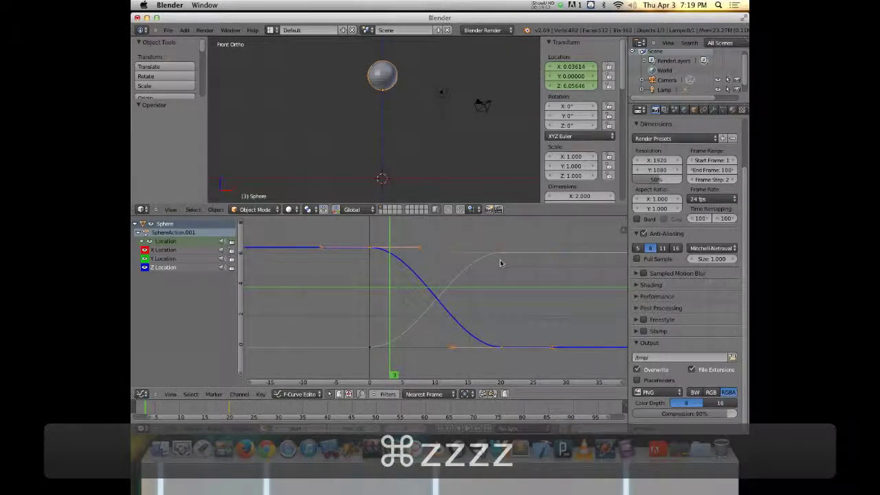
{"action": "key", "text": "super+z"}
{"action": "key", "text": "super+z"}
{"action": "key", "text": "super+z"}
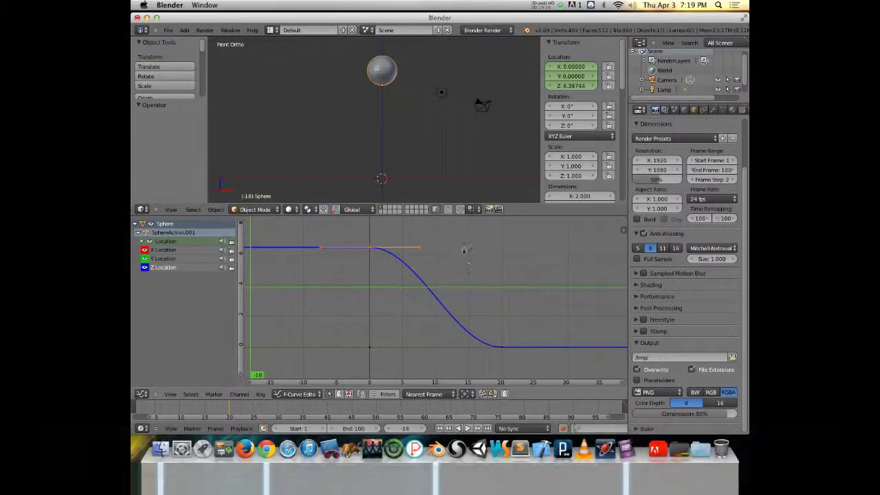
Frame the Z curve, delete all its keyframes, then undo the deletion
{"action": "scroll", "coordinate": [370, 281], "scroll_direction": "up", "scroll_amount": 2}
{"action": "middle_click_drag", "start_coordinate": [372, 276], "coordinate": [337, 292]}
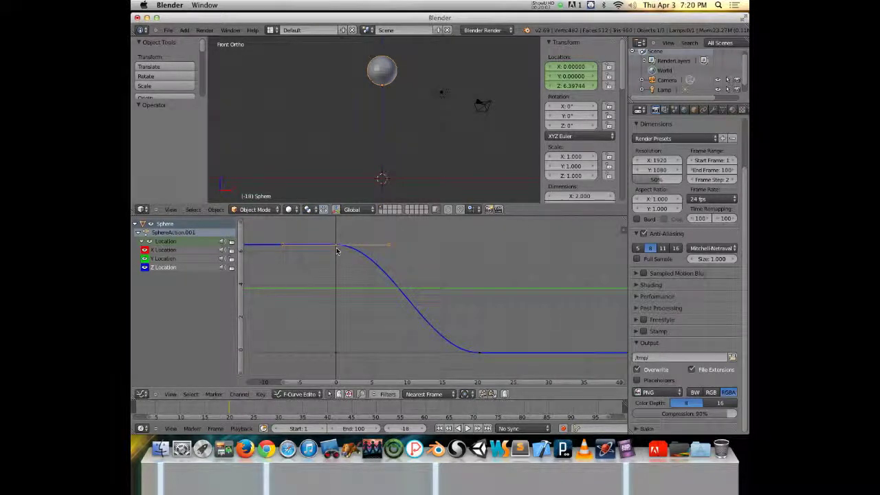
{"action": "middle_click_drag", "start_coordinate": [335, 257], "coordinate": [348, 274], "text": "ctrl"}
{"action": "key", "text": "a"}
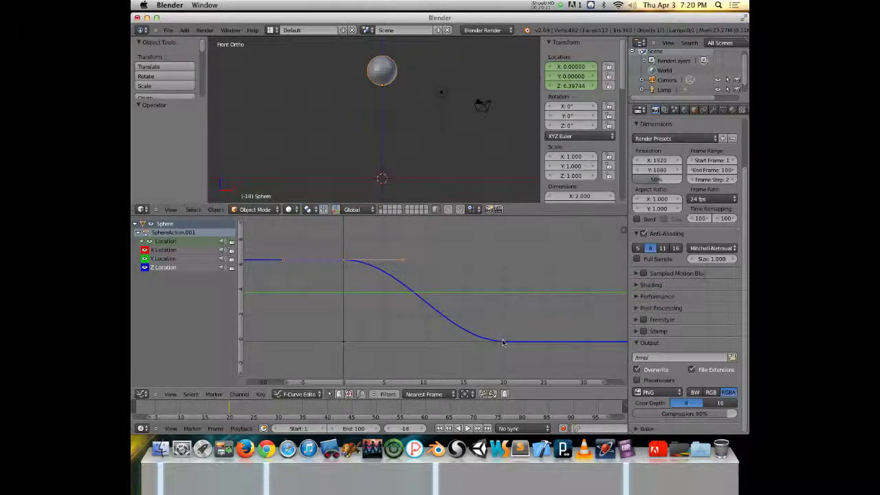
{"action": "key", "text": "x"}
{"action": "left_click", "coordinate": [351, 266]}
{"action": "key", "text": "ctrl+z"}
Raise the keyframes vertically so the Z curve starts at 6.397, cancelling a further frame-0 move
{"action": "right_click", "coordinate": [339, 260]}
{"action": "key", "text": "g"}
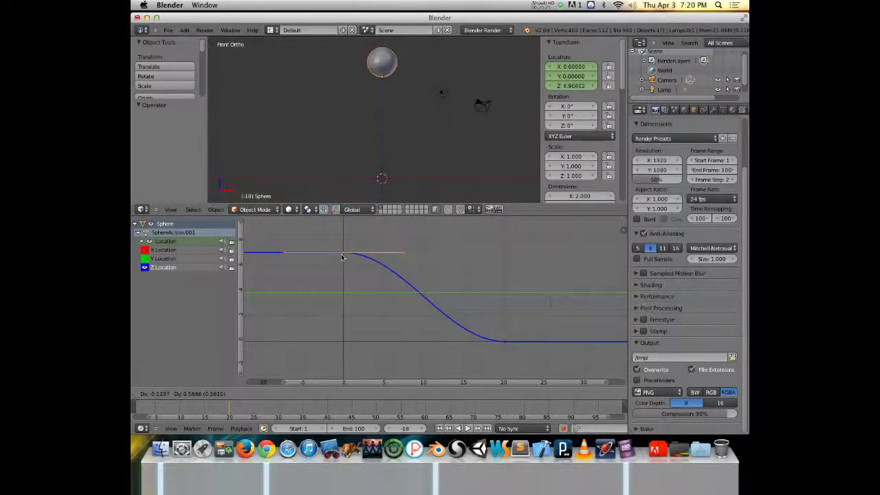
{"action": "left_click", "coordinate": [340, 262]}
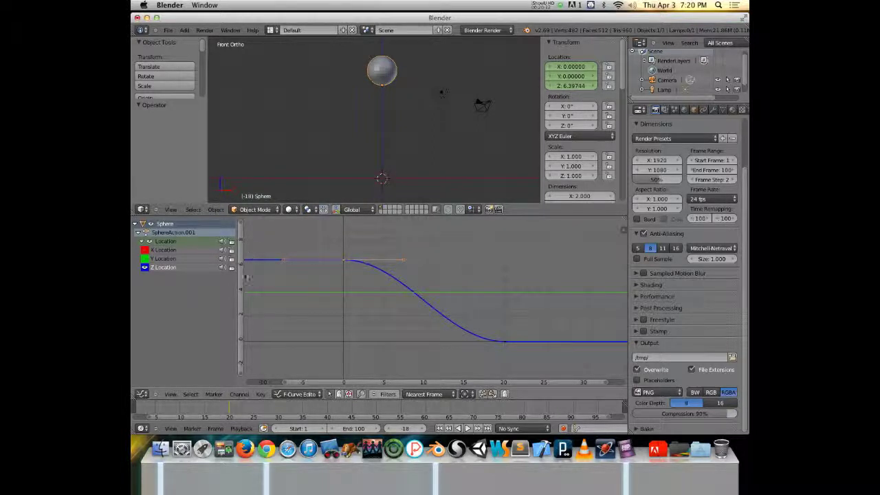
{"action": "key", "text": "g"}
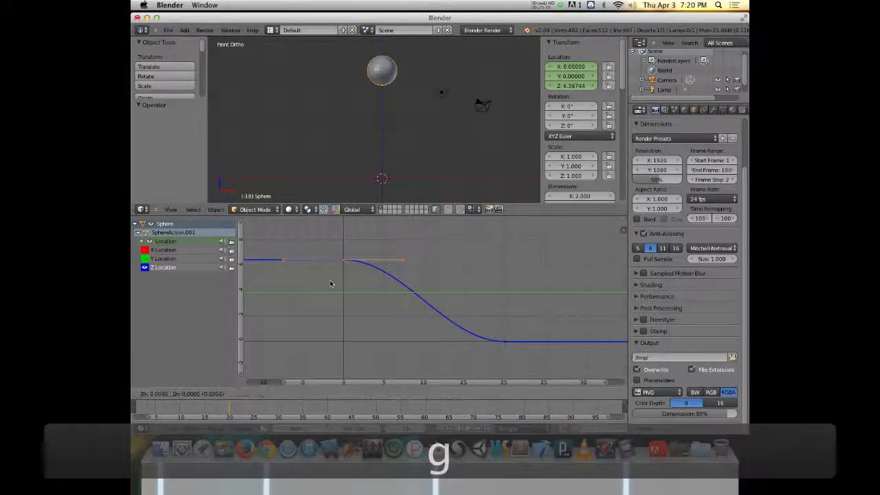
{"action": "key", "text": "y"}
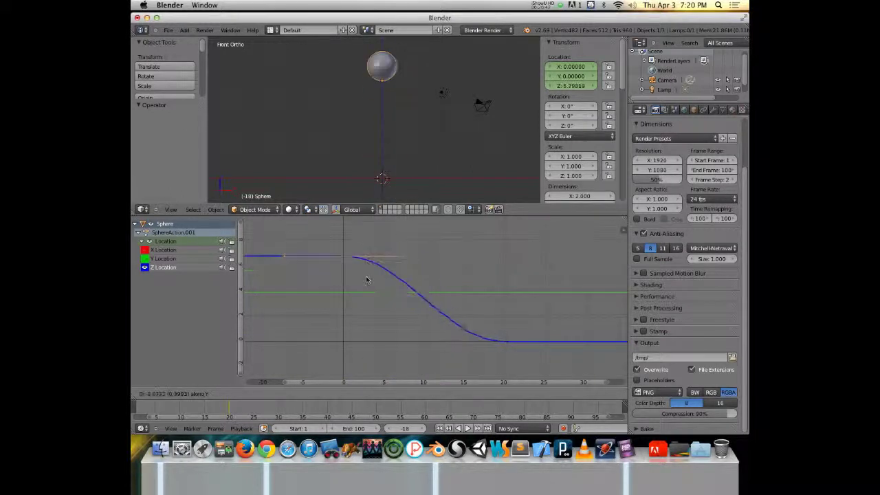
{"action": "left_click", "coordinate": [366, 277]}
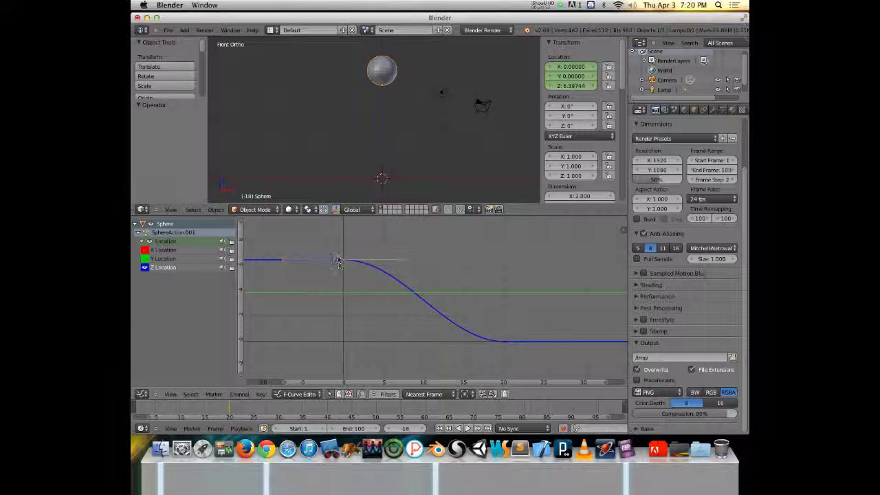
{"action": "right_click", "coordinate": [344, 261]}
{"action": "key", "text": "g"}
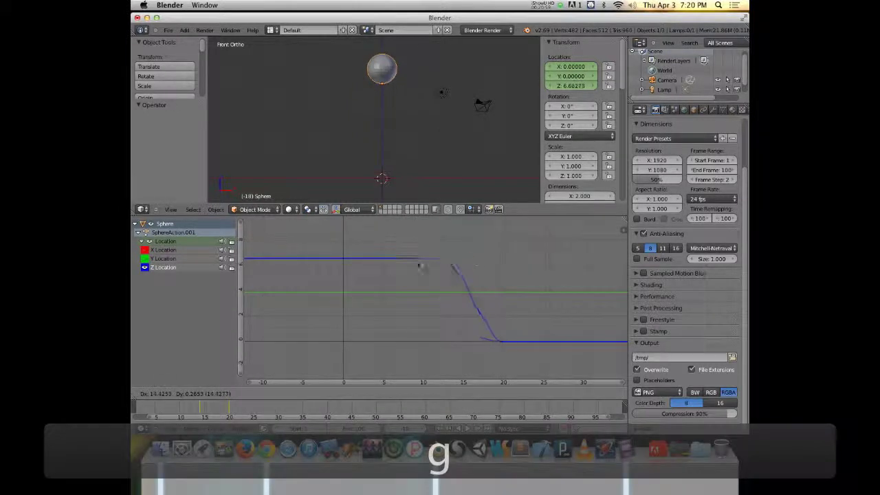
{"action": "right_click", "coordinate": [373, 289]}
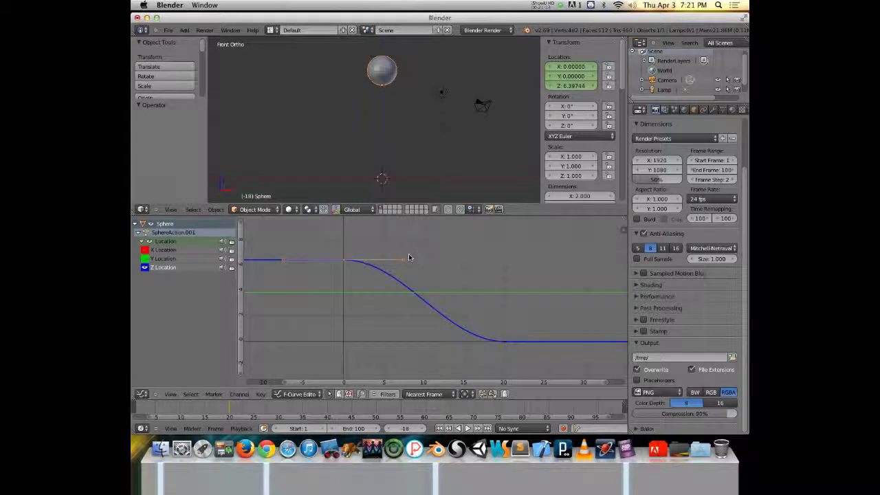
Set the Z curve to Constant interpolation and play the stepped fall from the first frame
{"action": "key", "text": "t"}
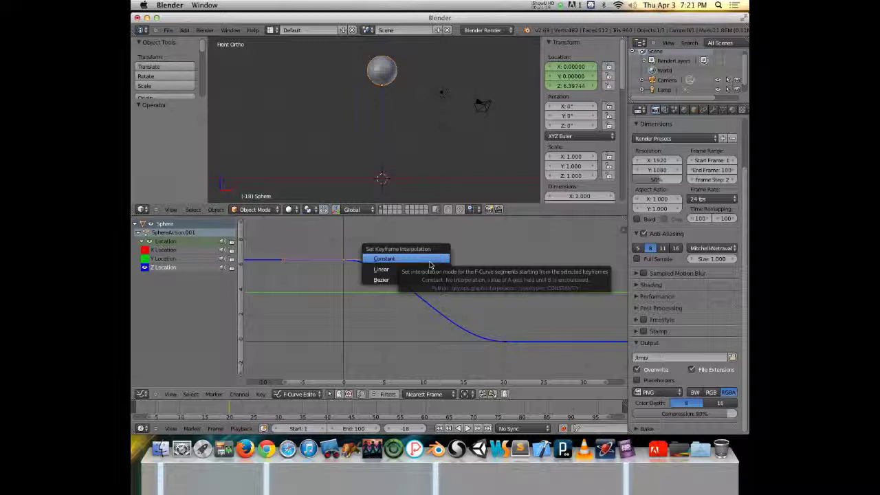
{"action": "left_click", "coordinate": [430, 265]}
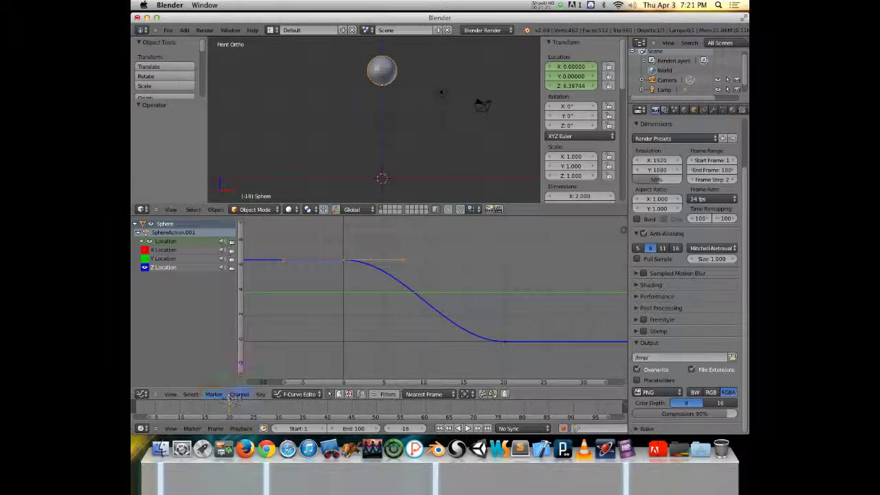
{"action": "left_click", "coordinate": [261, 396]}
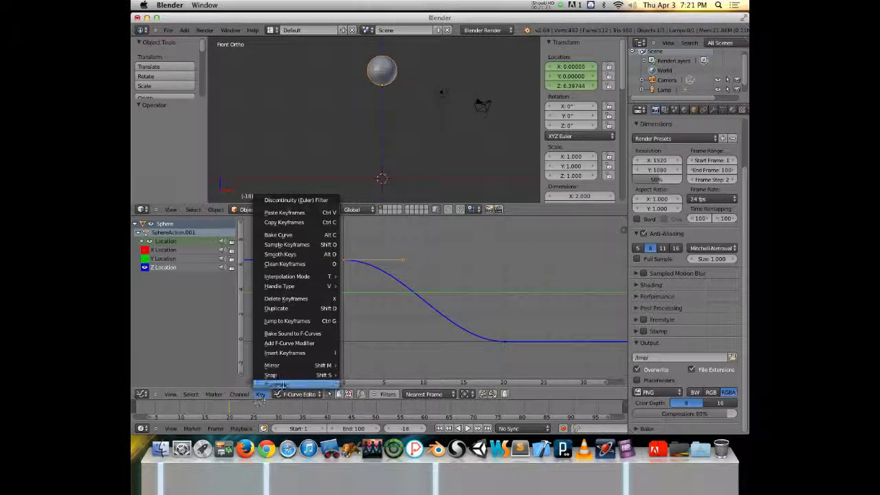
{"action": "mouse_move", "coordinate": [307, 279]}
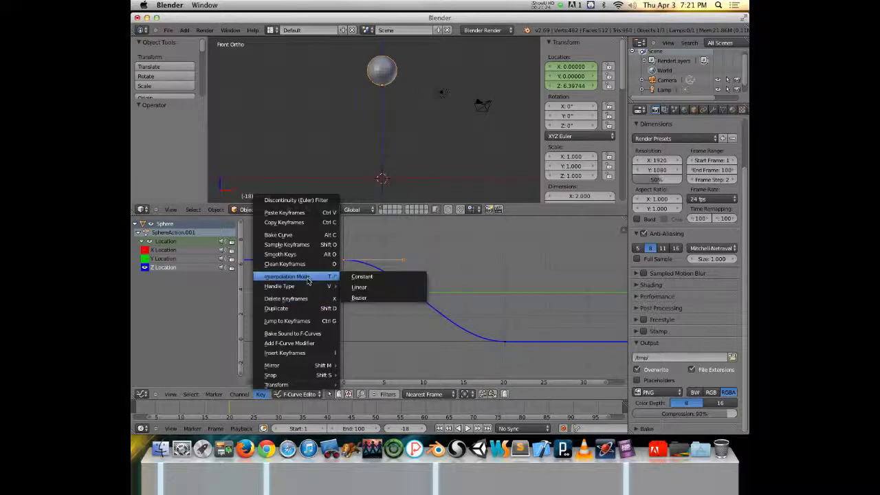
{"action": "left_click", "coordinate": [378, 278]}
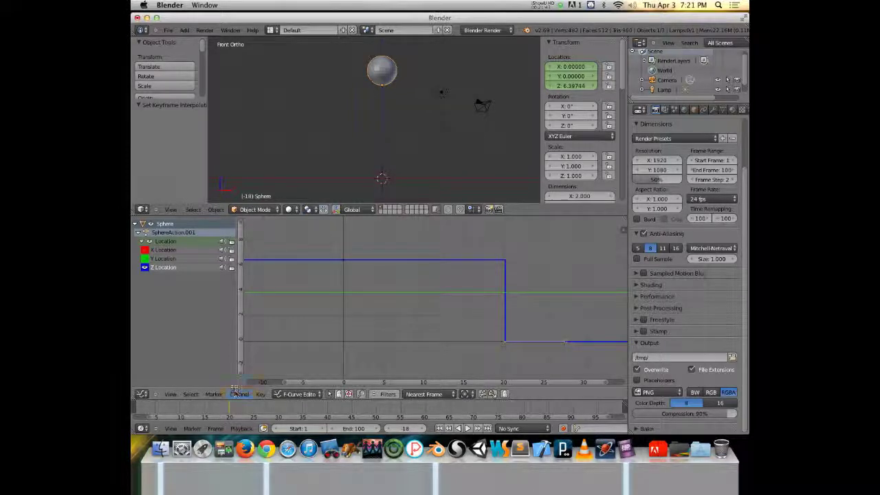
{"action": "key", "text": "shift+Left"}
{"action": "key", "text": "alt+a"}
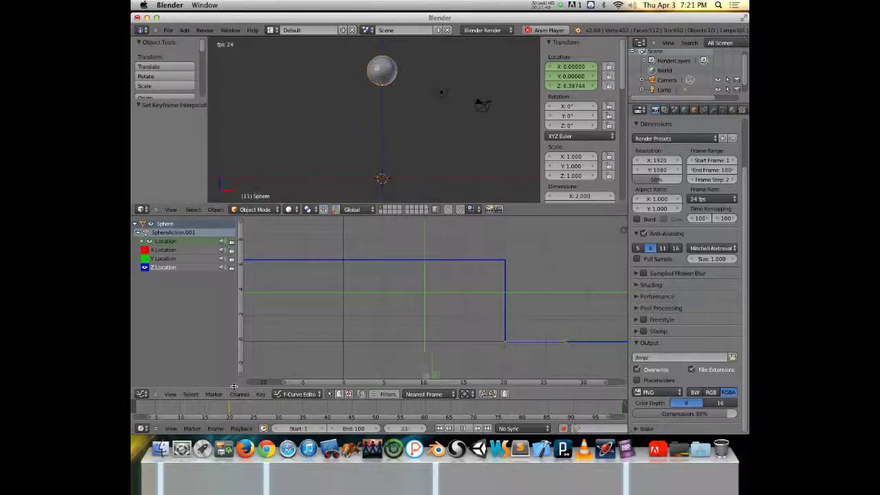
{"action": "key", "text": "alt+a"}
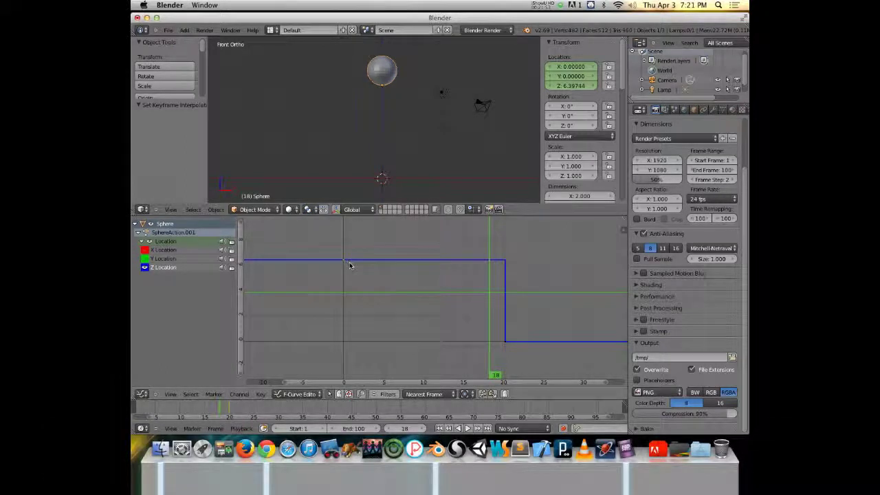
Switch the Z curve to Linear interpolation and play the linear fall
{"action": "key", "text": "t"}
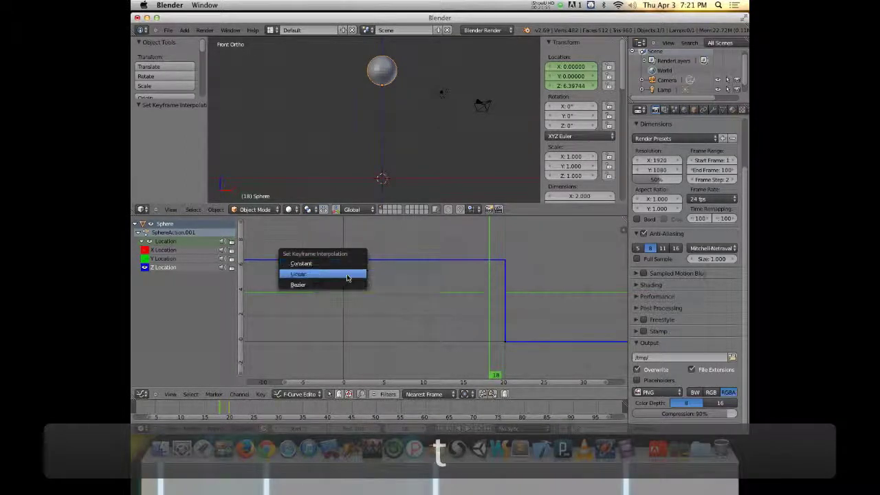
{"action": "left_click", "coordinate": [347, 275]}
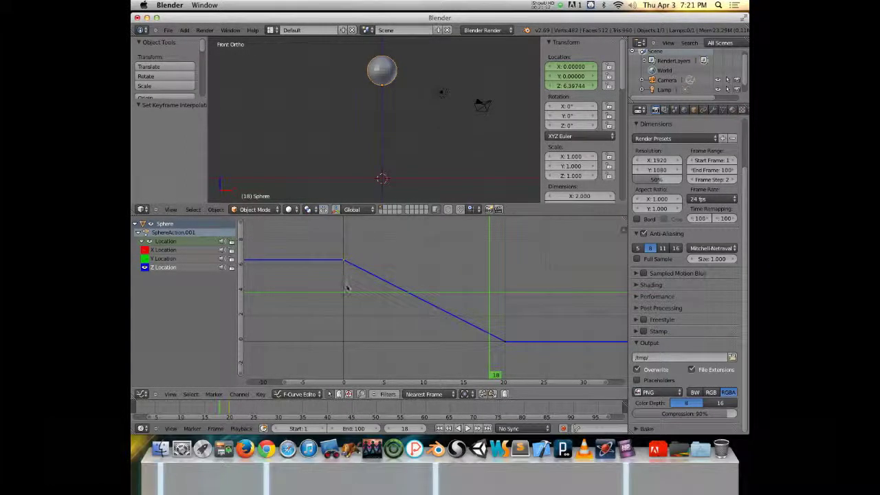
{"action": "left_click", "coordinate": [340, 305]}
{"action": "key", "text": "alt+a"}
{"action": "left_click_drag", "start_coordinate": [324, 286], "coordinate": [310, 287]}
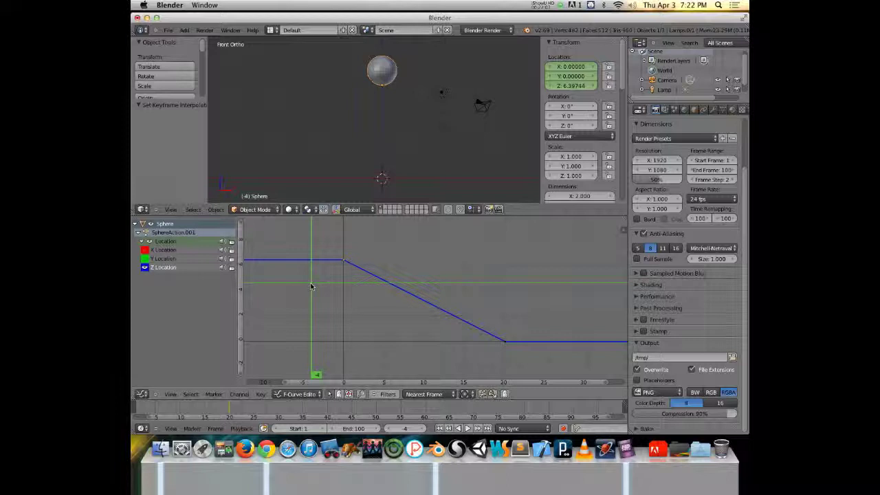
{"action": "key", "text": "alt+a"}
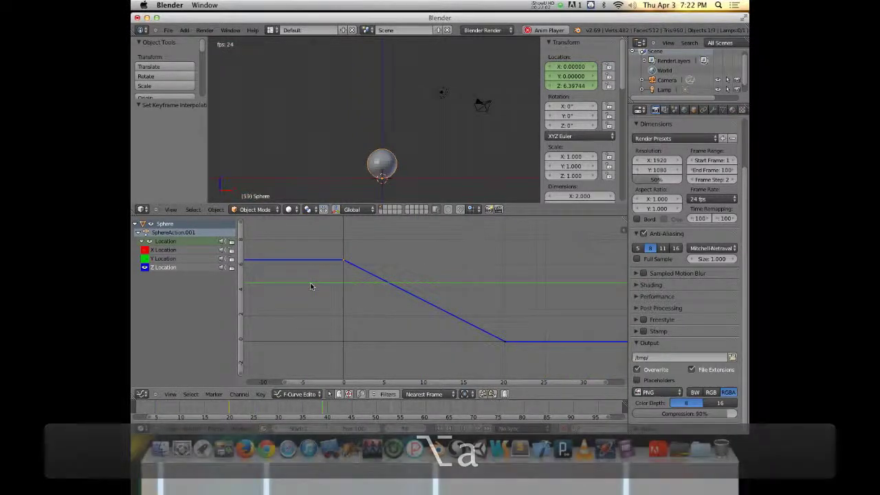
{"action": "key", "text": "alt+a"}
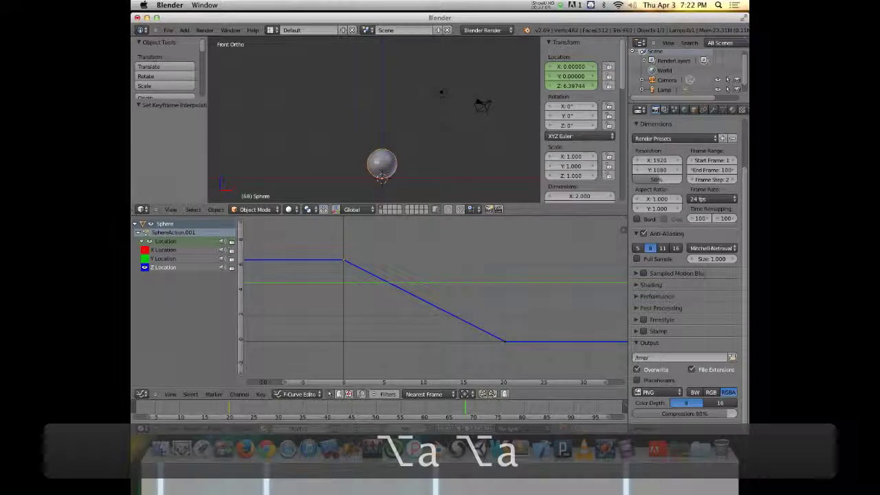
Set the end frame to 50, return the Z curve to Bezier, and play it
{"action": "type", "text": "50"}
{"action": "key", "text": "Return"}
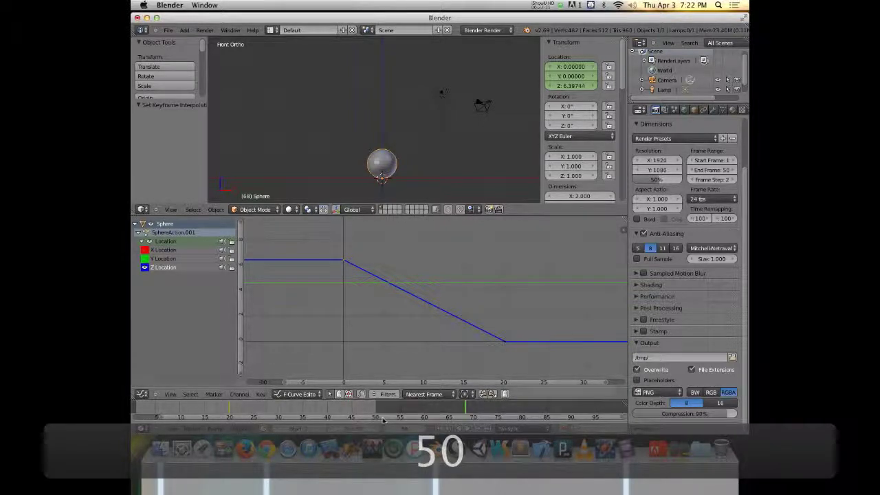
{"action": "key", "text": "alt+a"}
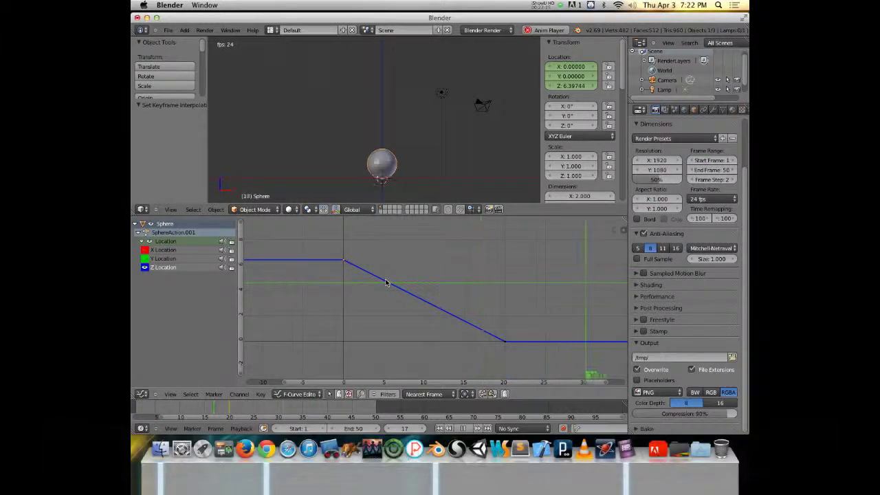
{"action": "key", "text": "alt+a"}
{"action": "key", "text": "t"}
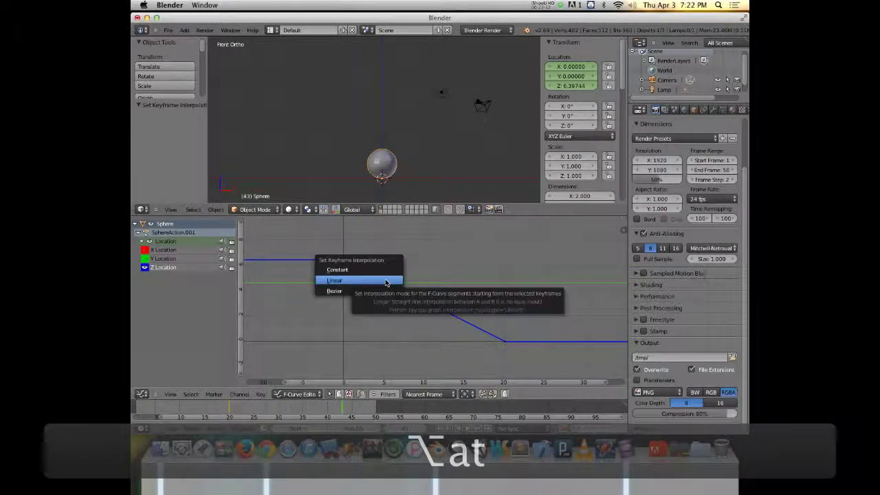
{"action": "left_click", "coordinate": [389, 290]}
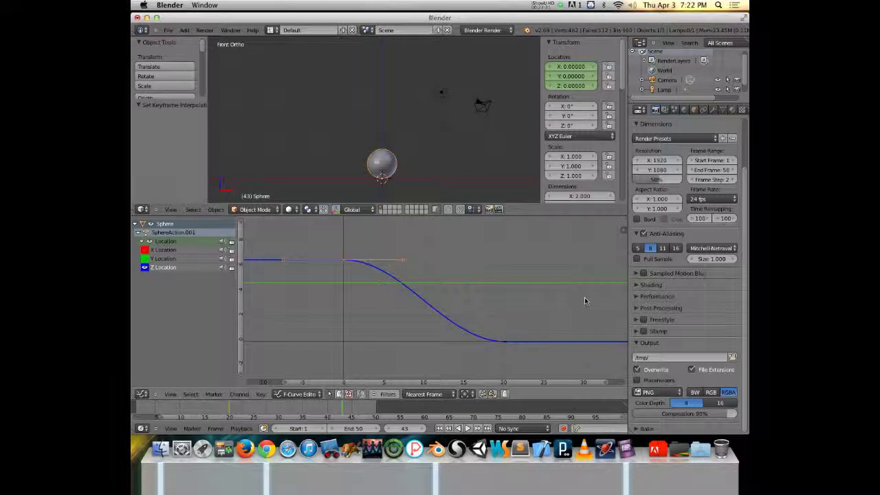
{"action": "key", "text": "alt+a"}
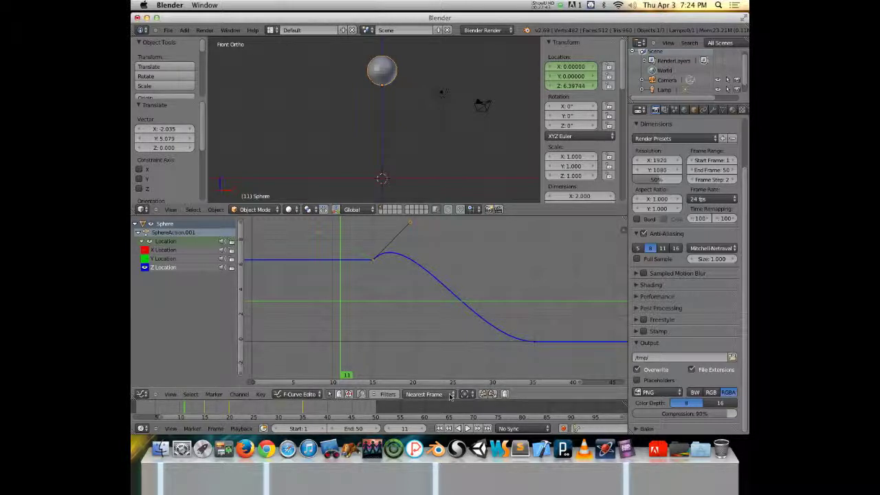
Change the keyframes' handle type and start moving the keyframe to retime the fall
{"action": "left_click", "coordinate": [260, 395]}
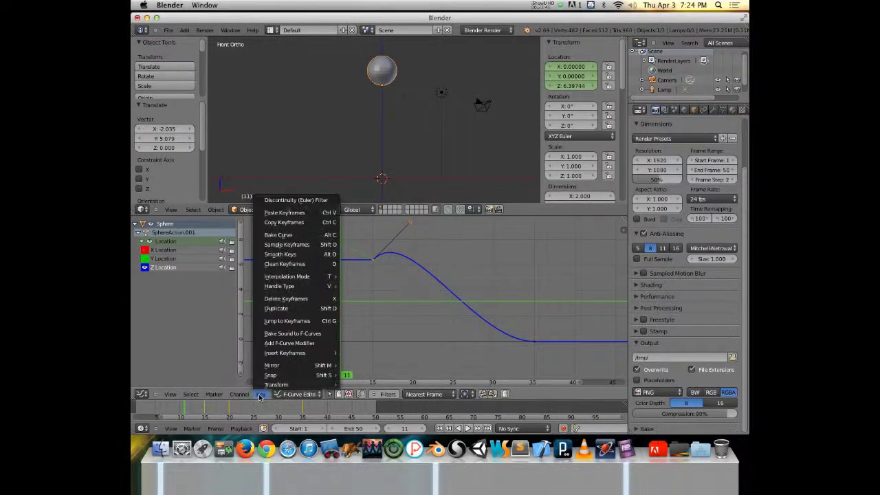
{"action": "mouse_move", "coordinate": [306, 286]}
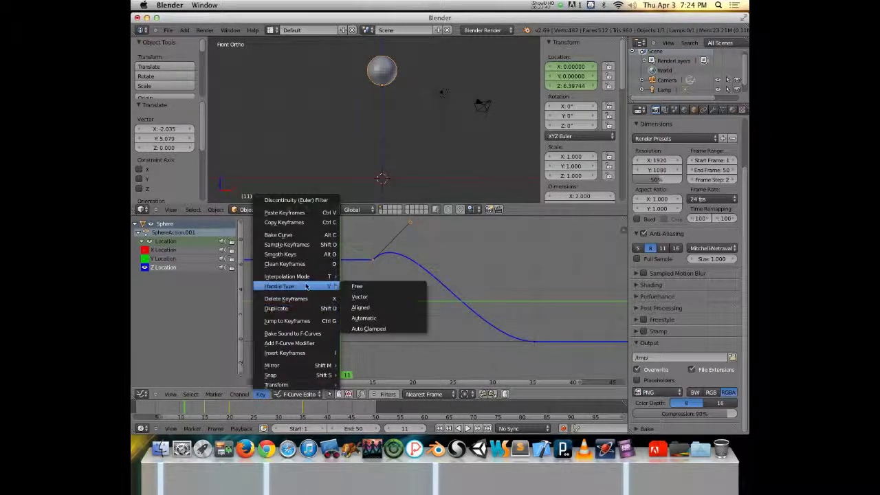
{"action": "left_click", "coordinate": [368, 329]}
{"action": "key", "text": "g"}
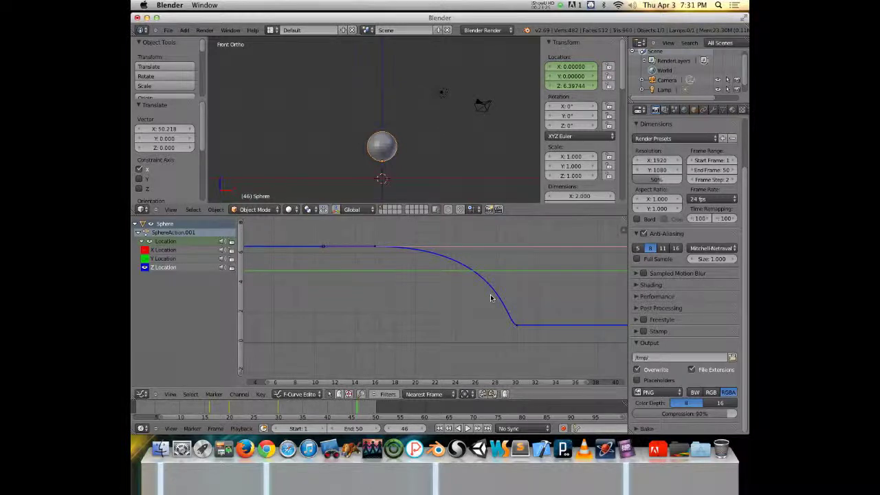
Zoom the 3D view to make room for the grease-pencil sketch beside the sphere
{"action": "scroll", "coordinate": [397, 304], "scroll_direction": "down", "scroll_amount": 2}
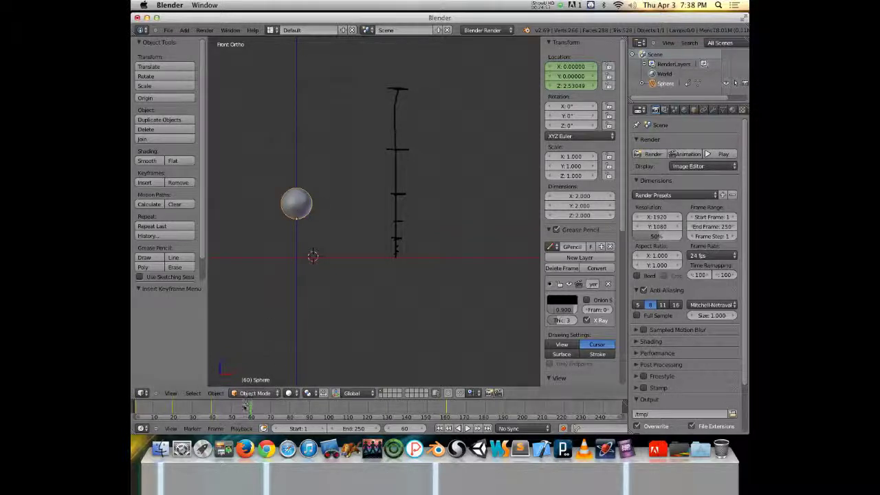
At frame 8, lower the sphere slightly along Z and key its location
{"action": "mouse_move", "coordinate": [249, 406]}
{"action": "left_mouse_down"}
{"action": "mouse_move", "coordinate": [136, 407]}
{"action": "mouse_move", "coordinate": [251, 416]}
{"action": "left_mouse_up"}
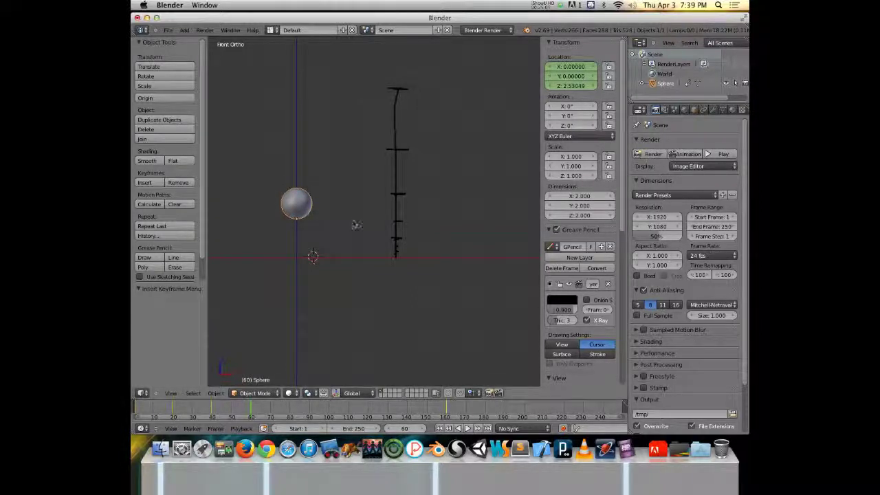
{"action": "key", "text": "g"}
{"action": "key", "text": "z"}
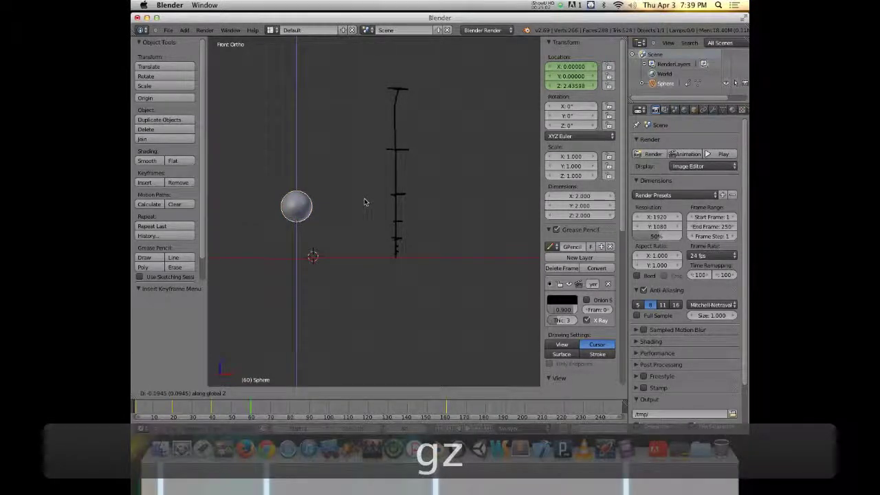
{"action": "left_click", "coordinate": [364, 201]}
{"action": "key", "text": "i"}
{"action": "left_click", "coordinate": [350, 236]}
At frame 80, lower the sphere slightly along Z and key its location
{"action": "left_click", "coordinate": [291, 409]}
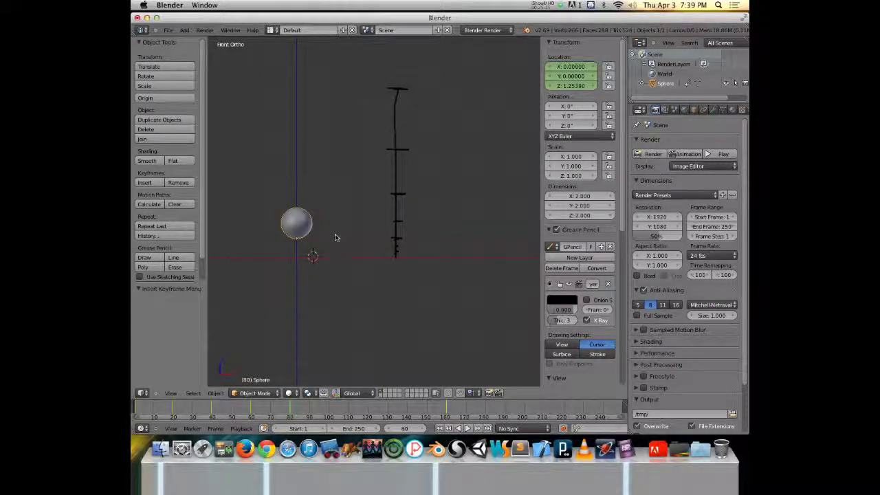
{"action": "key", "text": "g"}
{"action": "key", "text": "z"}
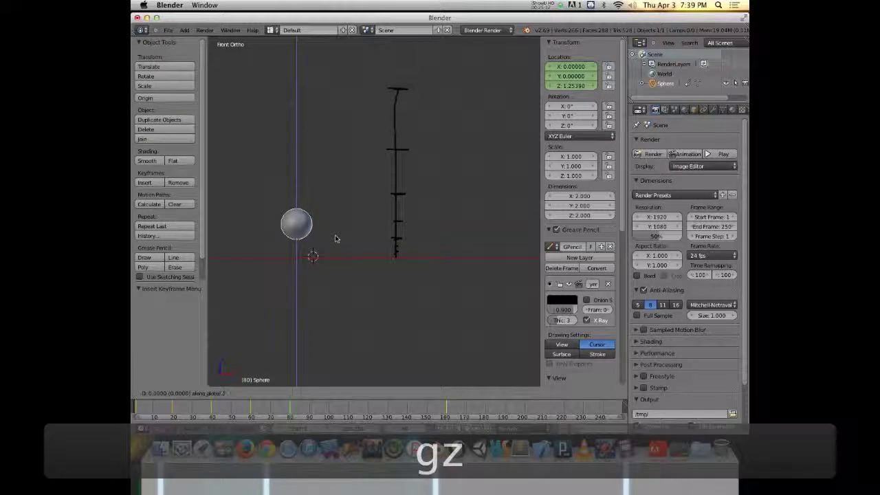
{"action": "left_click", "coordinate": [335, 240]}
{"action": "key", "text": "i"}
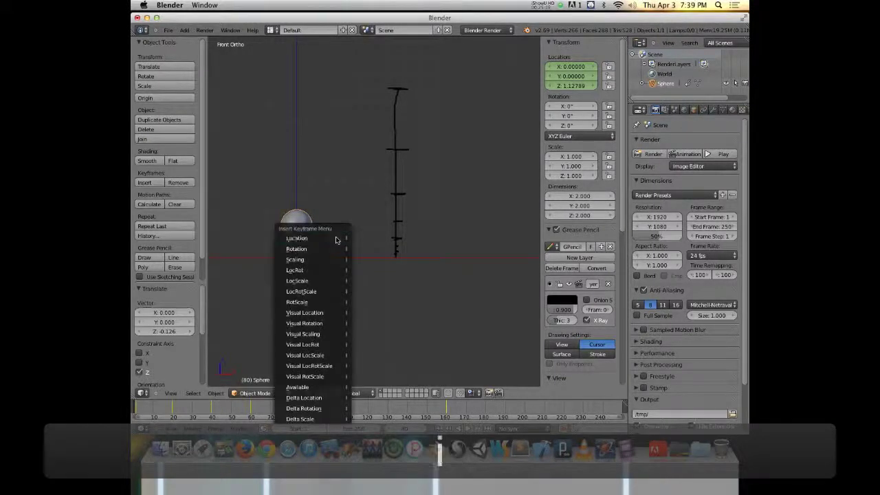
{"action": "left_click", "coordinate": [335, 240]}
At frame 100, raise the sphere slightly along Z and key its location
{"action": "left_click_drag", "start_coordinate": [309, 411], "coordinate": [330, 411]}
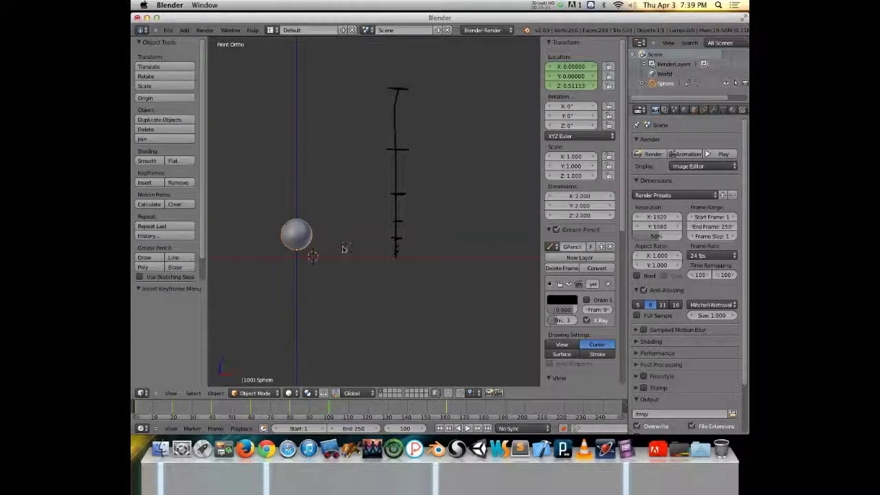
{"action": "key", "text": "g"}
{"action": "key", "text": "z"}
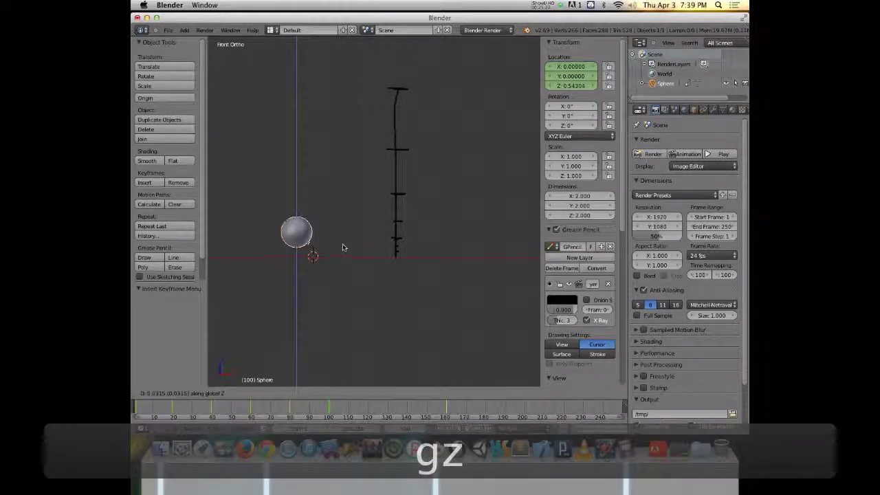
{"action": "left_click", "coordinate": [344, 247]}
{"action": "key", "text": "i"}
{"action": "left_click", "coordinate": [343, 244]}
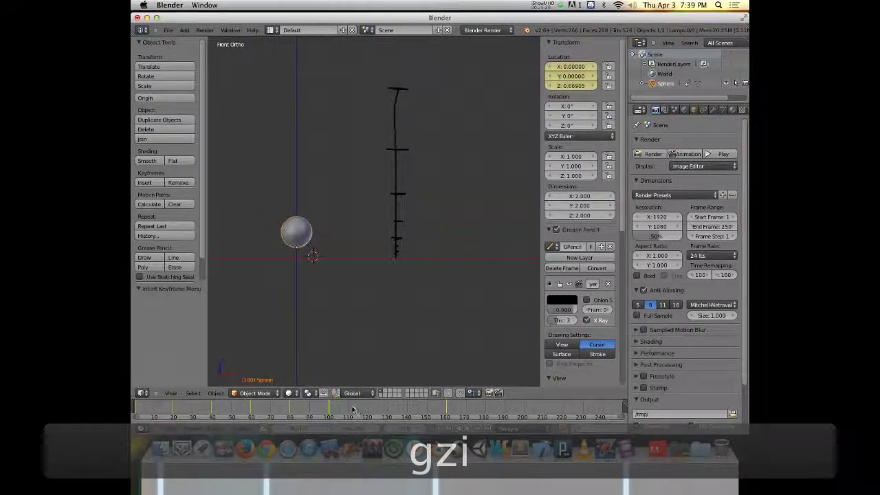
Key the sphere's location at frame 120 (Z 0.33019)
{"action": "left_click_drag", "start_coordinate": [353, 411], "coordinate": [367, 410]}
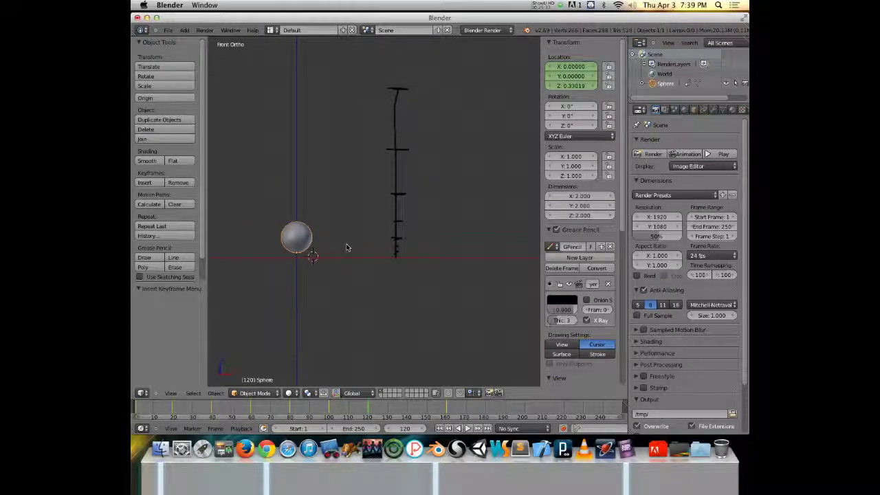
{"action": "key", "text": "i"}
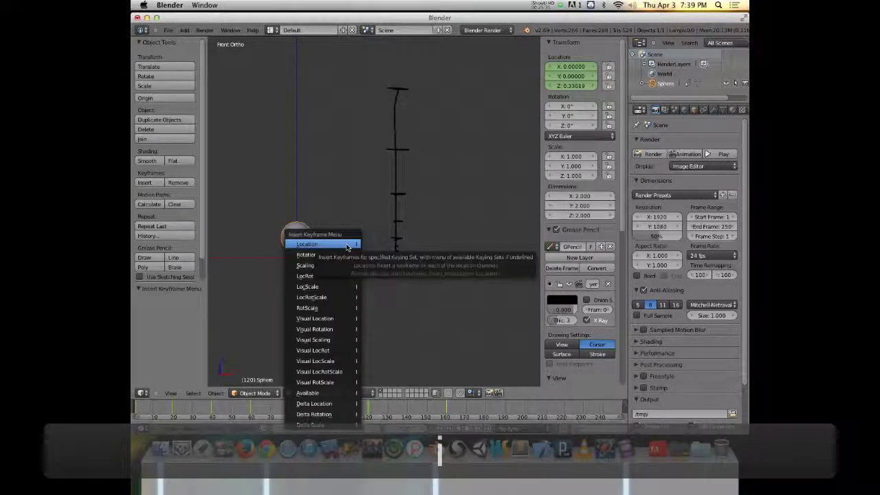
{"action": "key", "text": "i"}
{"action": "left_click", "coordinate": [326, 226]}
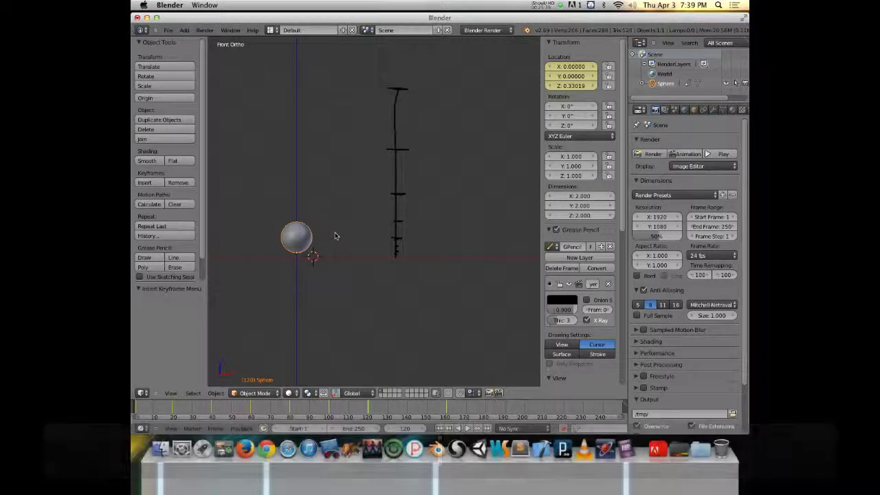
At frame 140, raise the sphere along Z and key its location (Z 0.18583)
{"action": "left_click", "coordinate": [410, 411]}
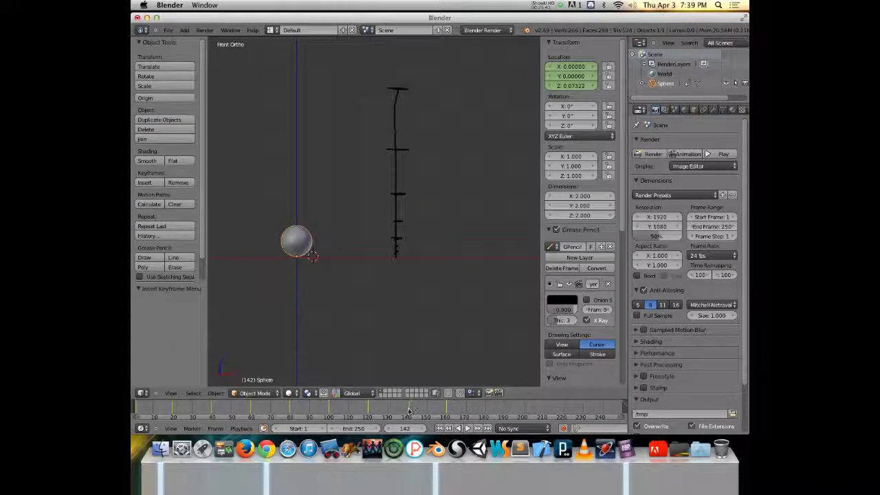
{"action": "left_click_drag", "start_coordinate": [409, 412], "coordinate": [407, 411]}
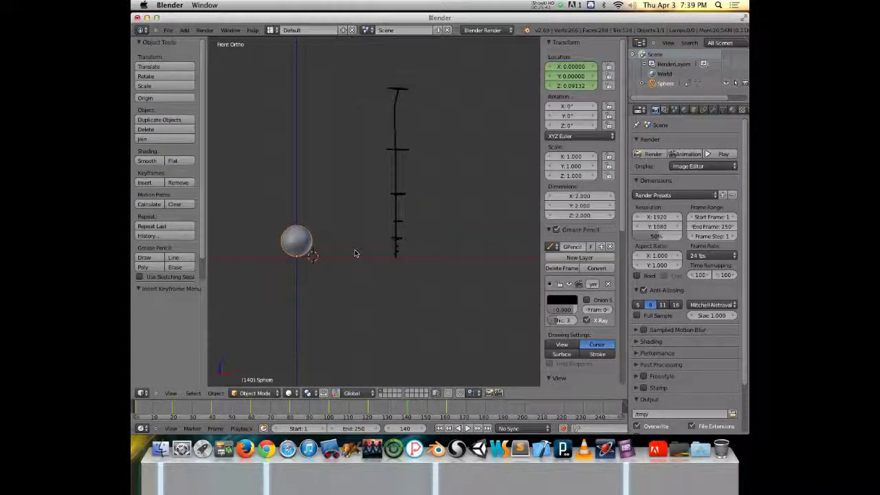
{"action": "key", "text": "g"}
{"action": "key", "text": "z"}
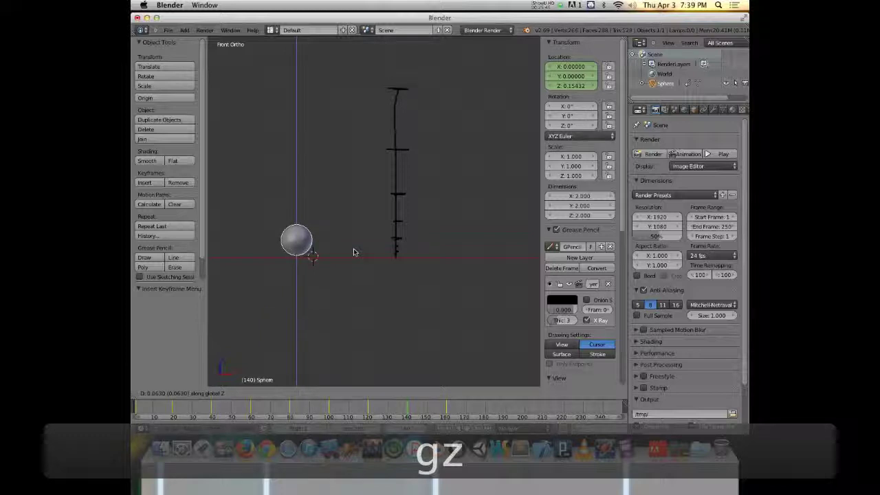
{"action": "left_click", "coordinate": [353, 252]}
{"action": "key", "text": "i"}
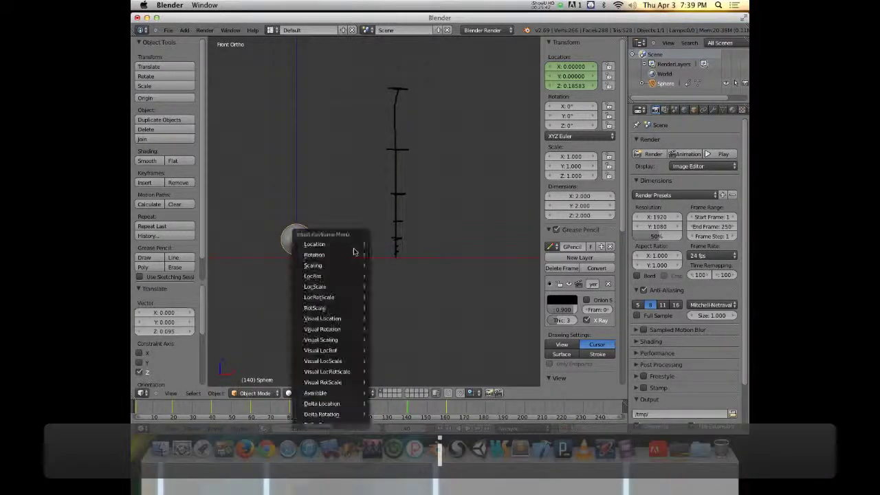
{"action": "left_click", "coordinate": [354, 246]}
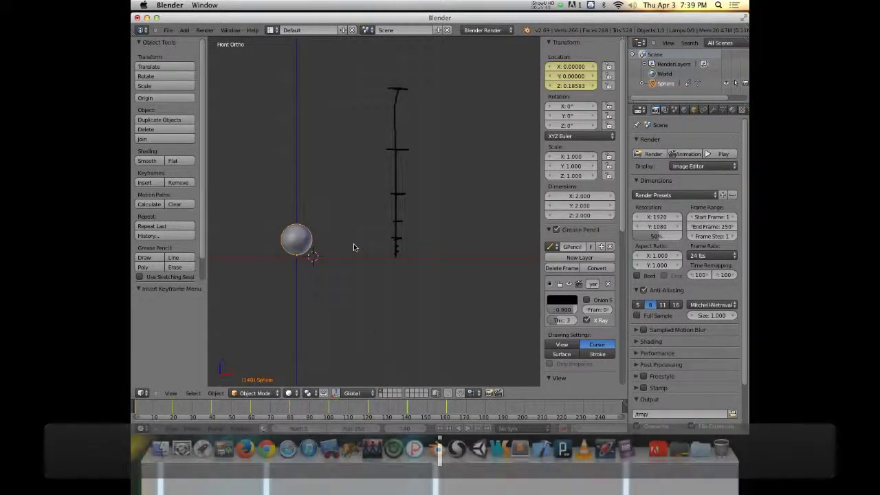
Play the bounce from frame 1 with Alt+A, then split the 3D view into two stacked viewports
{"action": "left_click", "coordinate": [162, 408]}
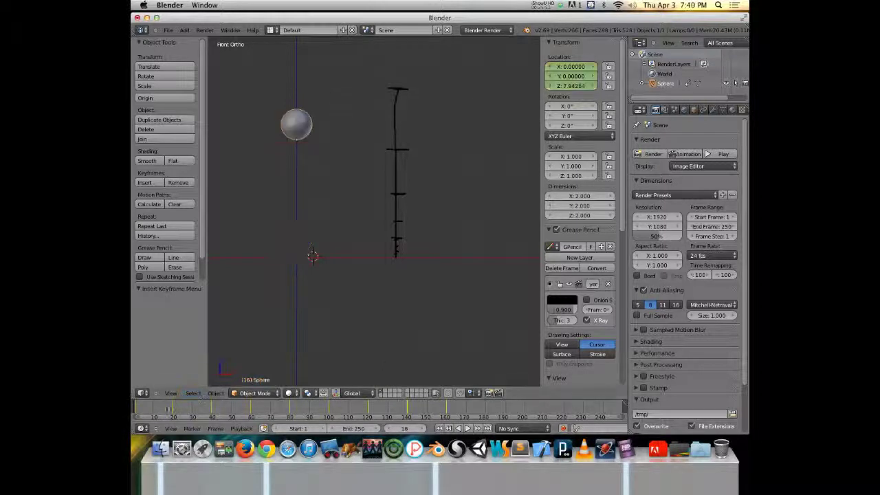
{"action": "left_click_drag", "start_coordinate": [162, 408], "coordinate": [136, 410]}
{"action": "key", "text": "alt+a"}
{"action": "key", "text": "alt+a"}
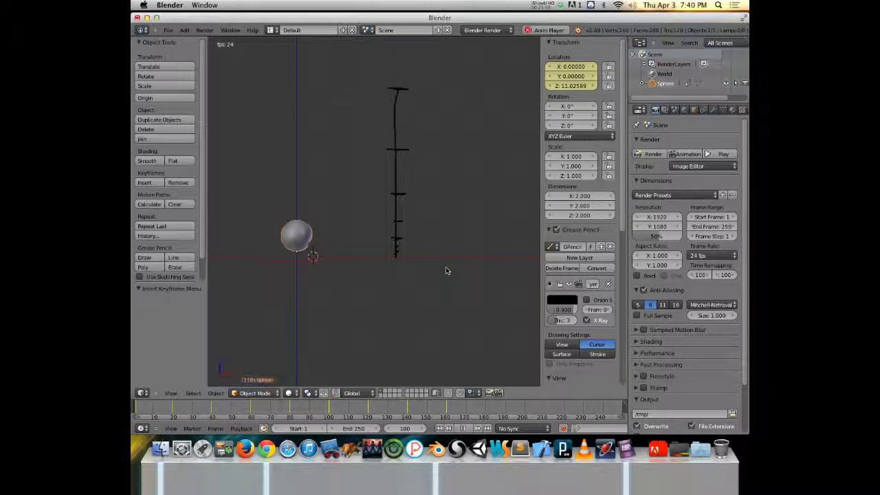
{"action": "key", "text": "alt+a"}
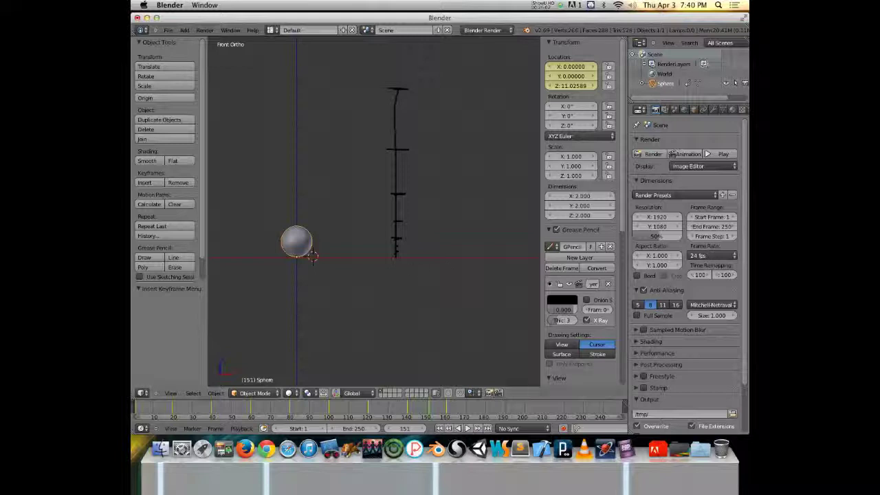
{"action": "left_click_drag", "start_coordinate": [135, 377], "coordinate": [142, 203]}
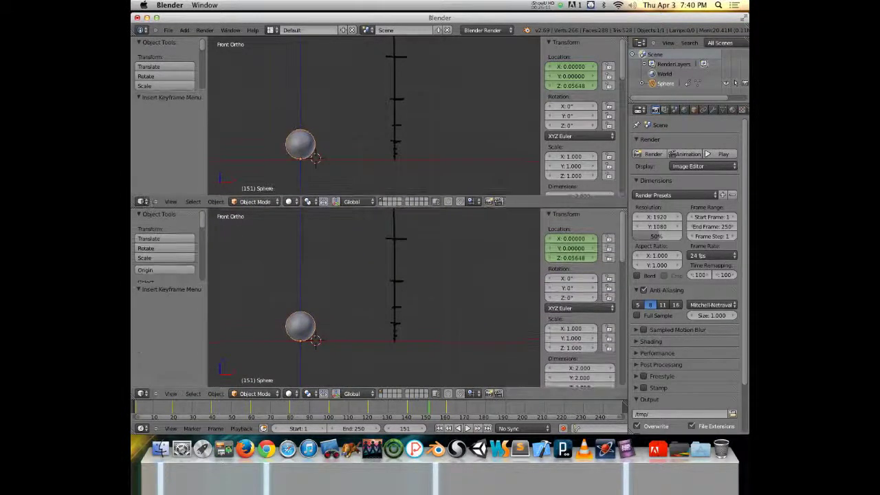
Turn the lower view into a Dope Sheet and scrub the sphere's keys back from frame 160
{"action": "left_click", "coordinate": [142, 393]}
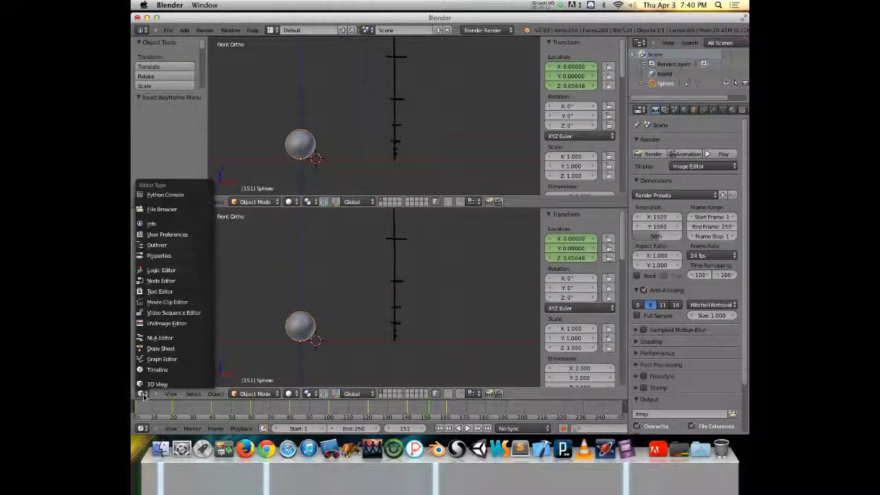
{"action": "left_click", "coordinate": [161, 349]}
{"action": "scroll", "coordinate": [278, 268], "scroll_direction": "up", "scroll_amount": 10}
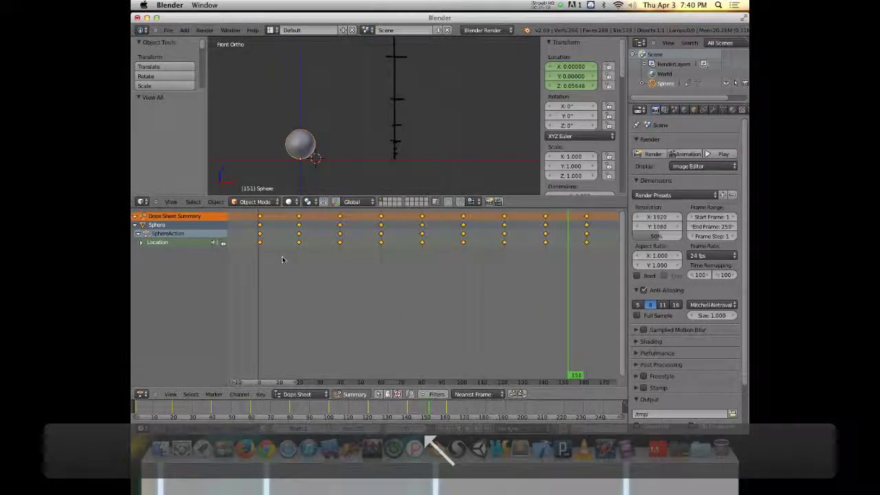
{"action": "left_click", "coordinate": [584, 296]}
{"action": "left_click_drag", "start_coordinate": [577, 294], "coordinate": [394, 289]}
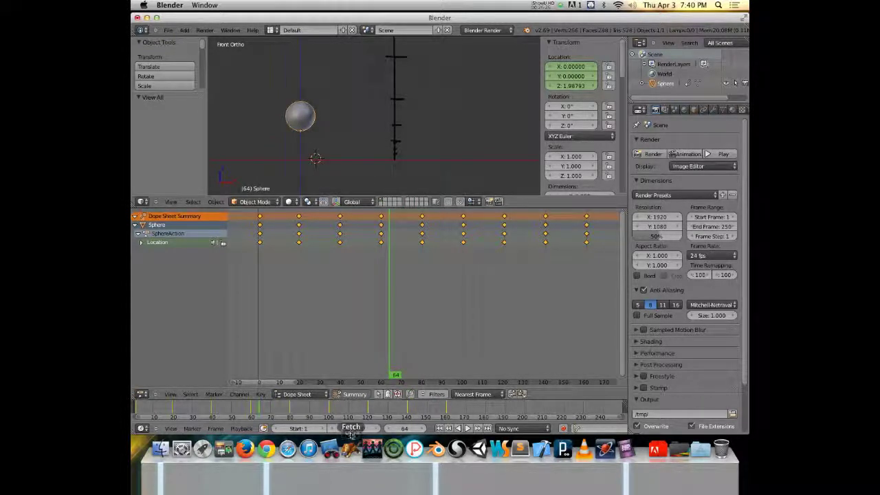
Set the animation end frame to 180, then play and scrub through the bounces to frame 160
{"action": "left_click", "coordinate": [353, 428]}
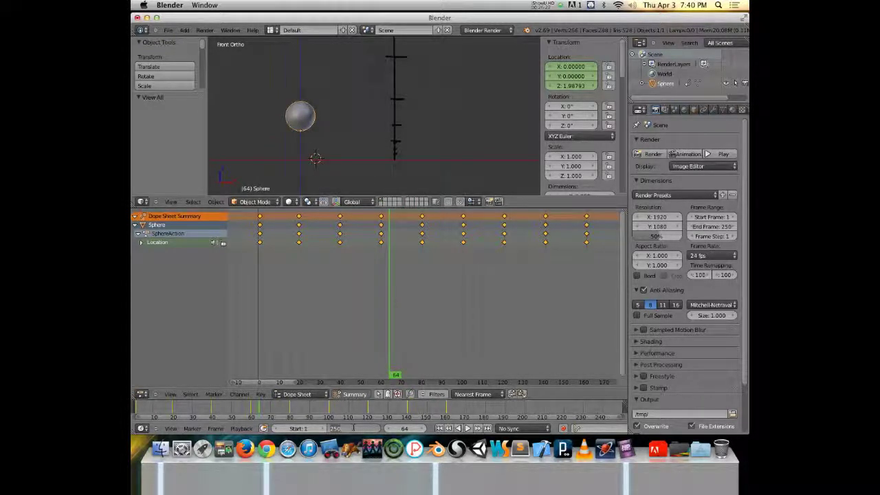
{"action": "type", "text": "180"}
{"action": "key", "text": "Return"}
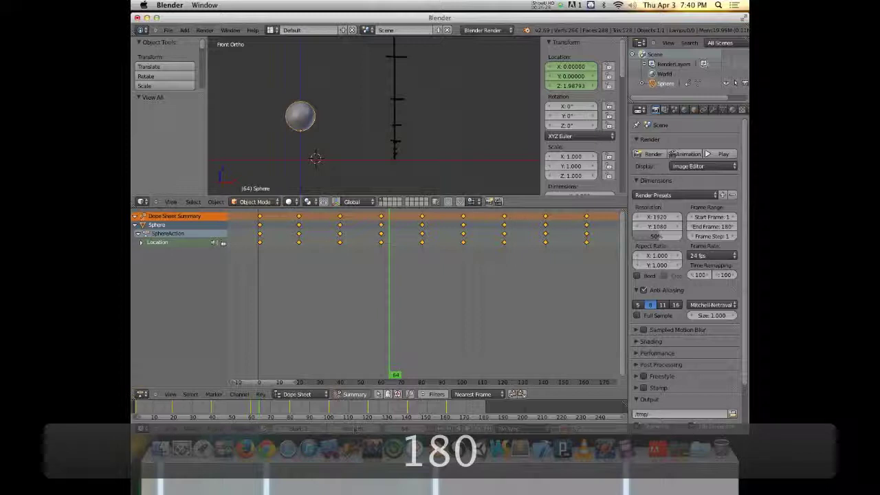
{"action": "left_click", "coordinate": [290, 299]}
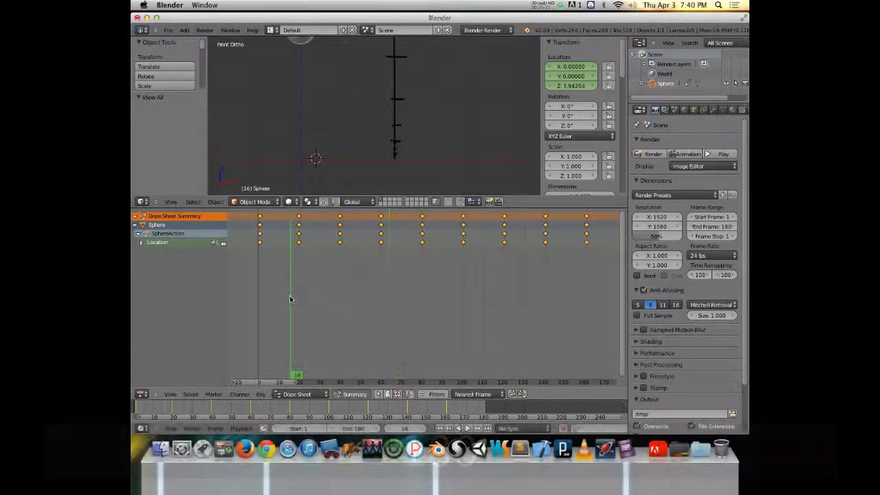
{"action": "key", "text": "shift+Left"}
{"action": "key", "text": "alt+a"}
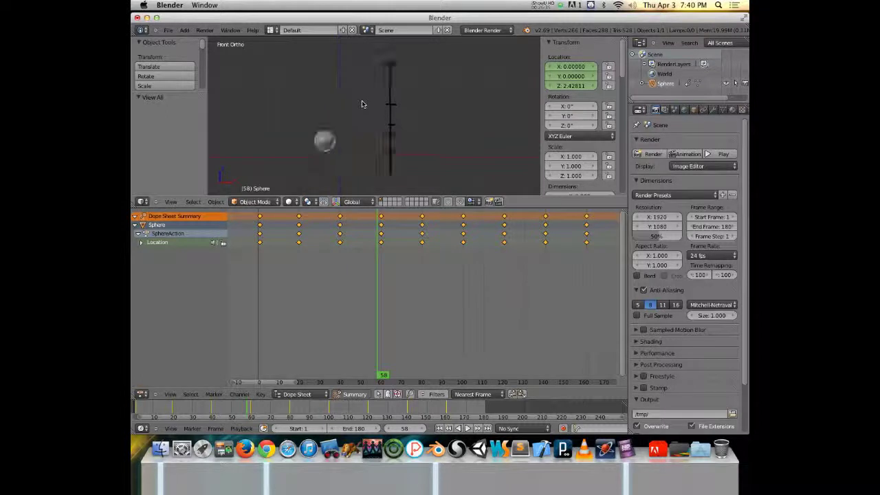
{"action": "left_click", "coordinate": [298, 289]}
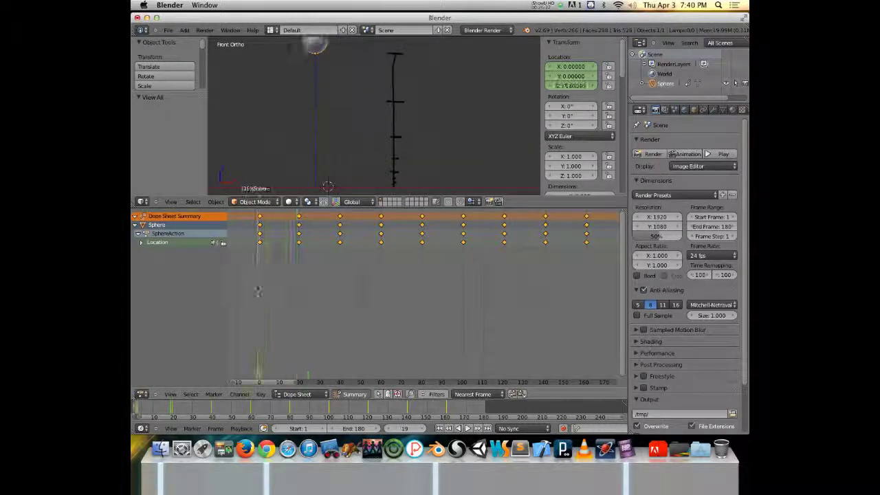
{"action": "left_click_drag", "start_coordinate": [258, 291], "coordinate": [510, 304]}
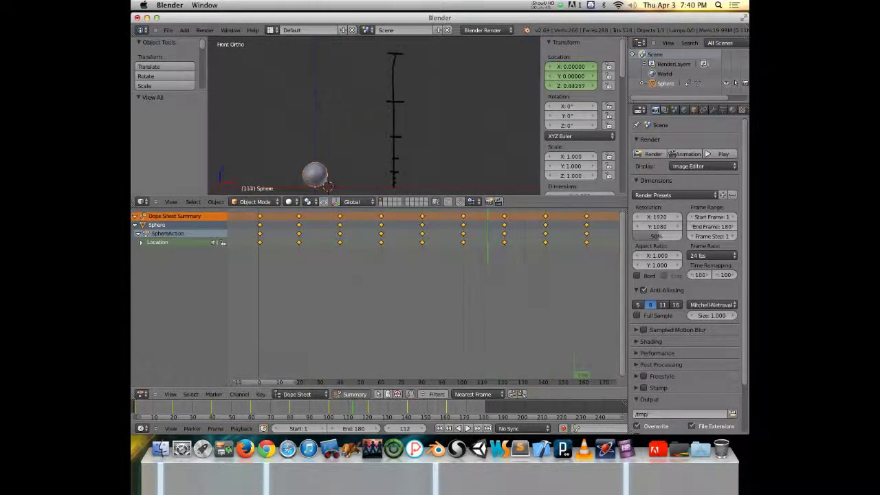
{"action": "left_click_drag", "start_coordinate": [578, 308], "coordinate": [587, 308]}
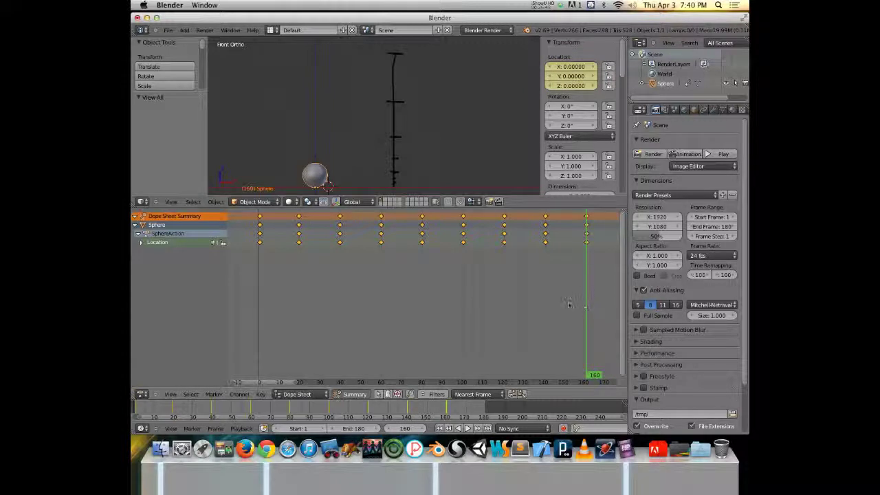
Copy the frame 160 keyframes and paste them at frames 10, 30, 50 and 70
{"action": "left_click", "coordinate": [586, 243]}
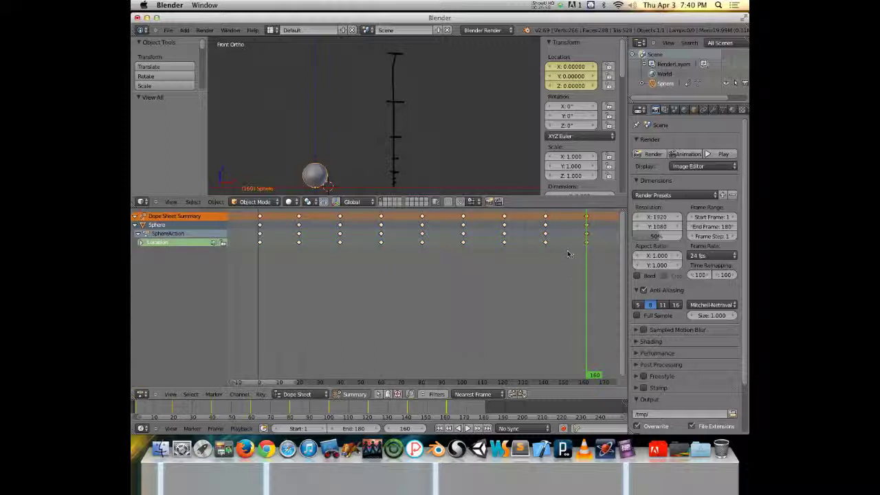
{"action": "key", "text": "super+c"}
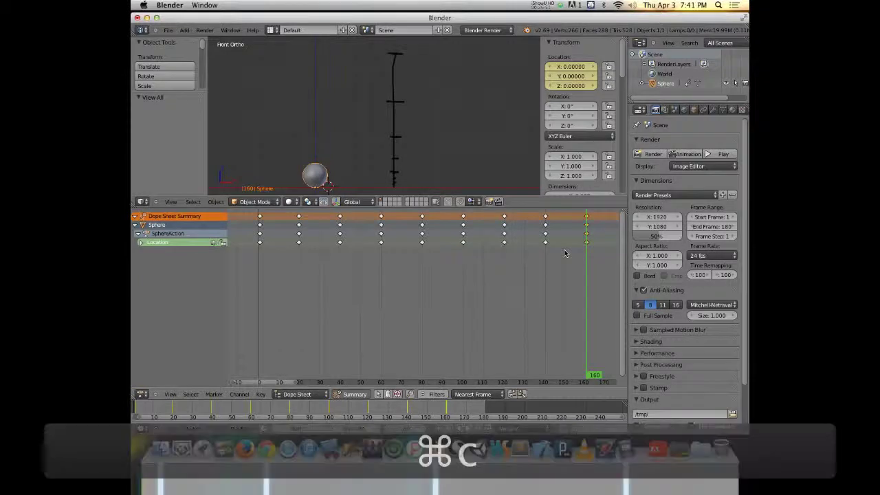
{"action": "left_click", "coordinate": [280, 256]}
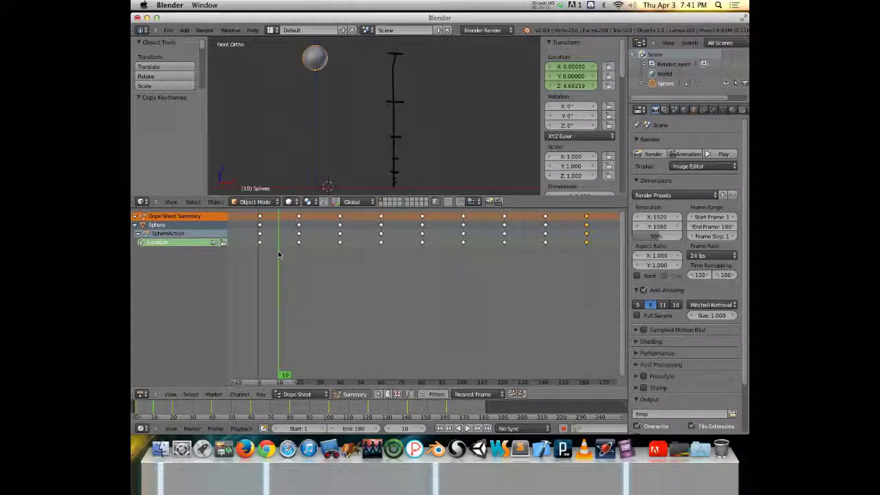
{"action": "key", "text": "super+v"}
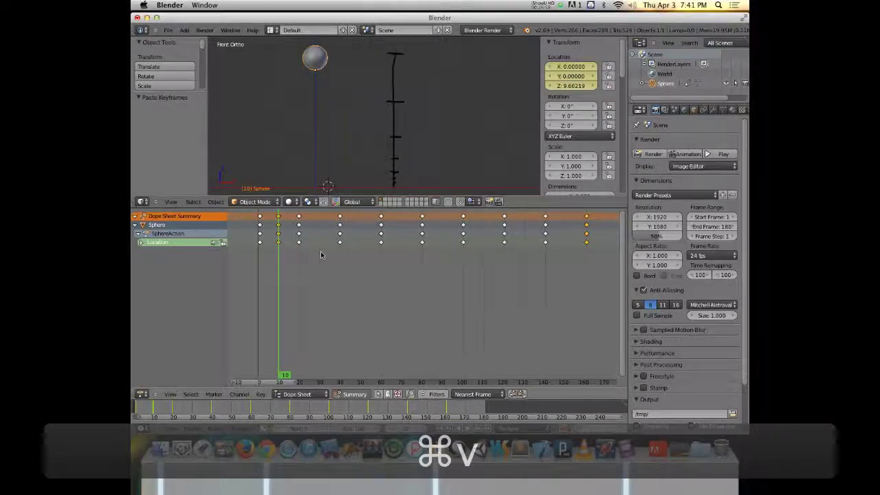
{"action": "left_click", "coordinate": [321, 255]}
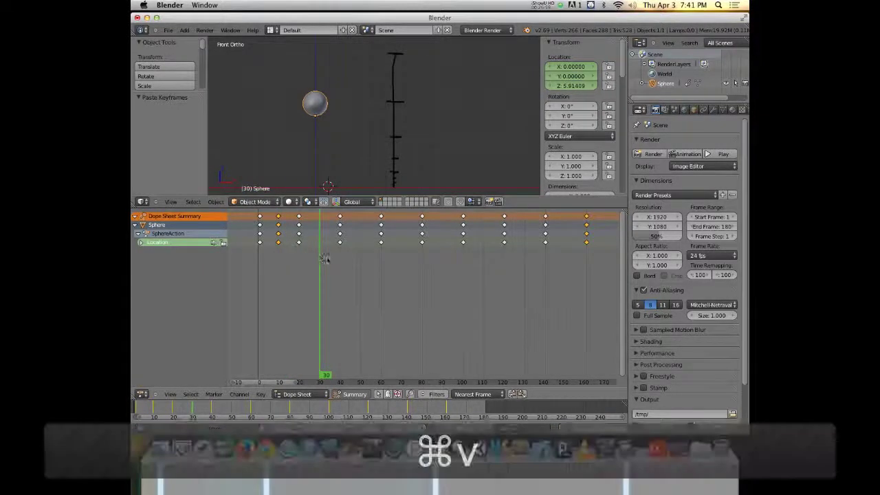
{"action": "key", "text": "super+v"}
{"action": "left_click", "coordinate": [364, 258]}
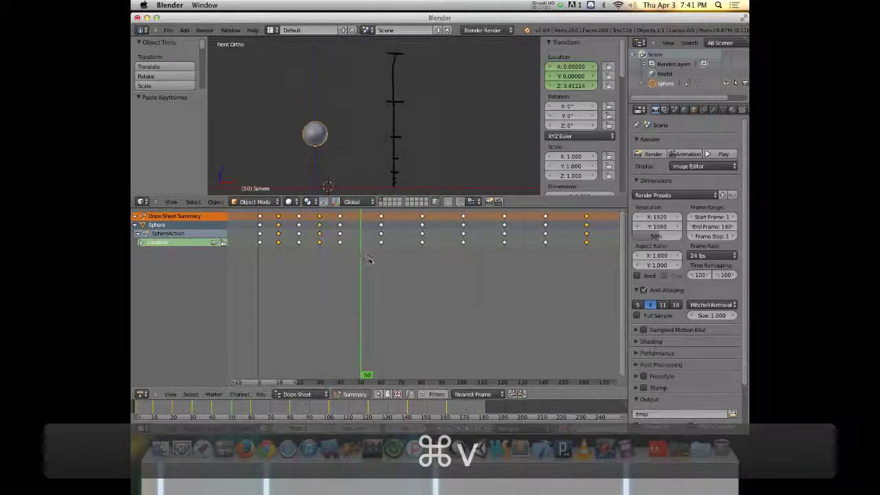
{"action": "key", "text": "super+v"}
{"action": "left_click", "coordinate": [405, 269]}
{"action": "key", "text": "super+v"}
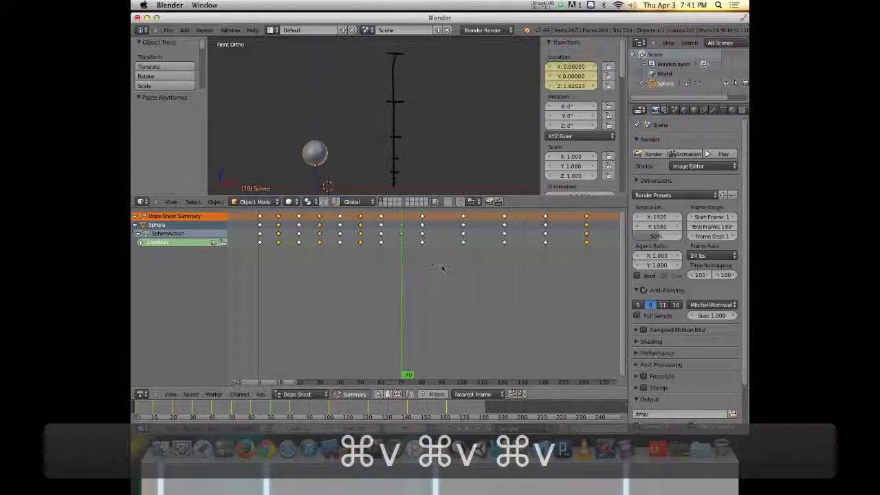
Paste the bounce keyframes again at frames 90, 110, 130 and 150
{"action": "left_click", "coordinate": [442, 269]}
{"action": "key", "text": "super+v"}
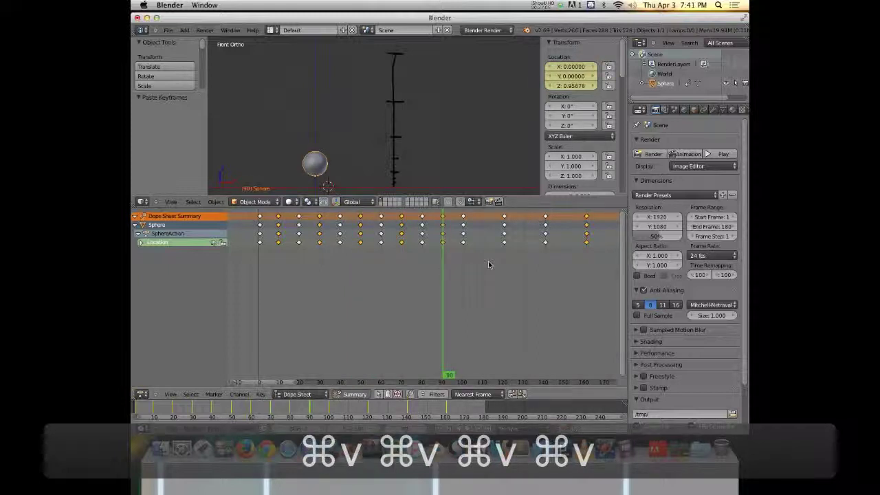
{"action": "left_click", "coordinate": [484, 267]}
{"action": "key", "text": "super+v"}
{"action": "left_click", "coordinate": [526, 267]}
{"action": "key", "text": "super+v"}
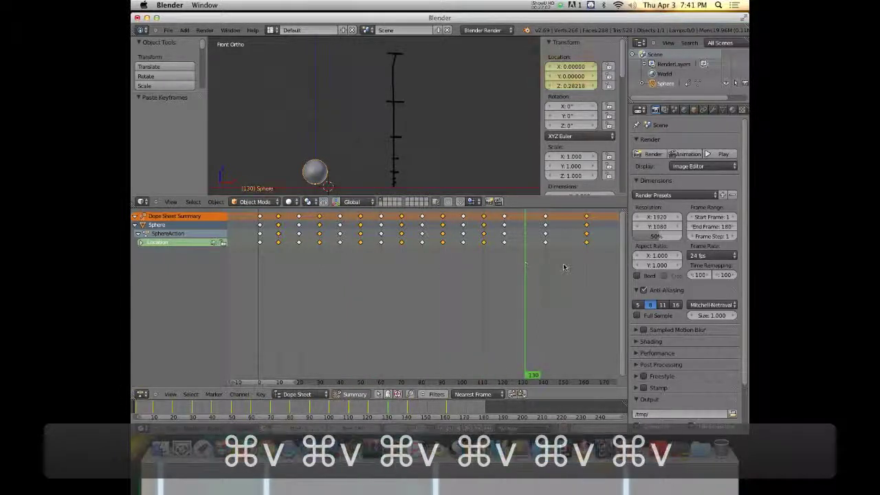
{"action": "left_click", "coordinate": [568, 267]}
{"action": "left_click", "coordinate": [565, 266]}
{"action": "key", "text": "super+v"}
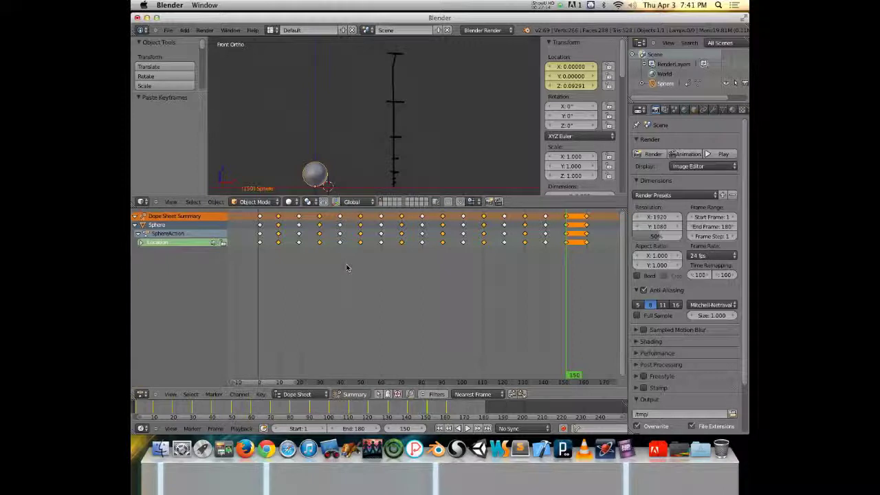
Rewind near the start, play the bounce back, then drag the border down to make the 3D view taller
{"action": "left_click_drag", "start_coordinate": [545, 261], "coordinate": [229, 281]}
{"action": "key", "text": "alt+a"}
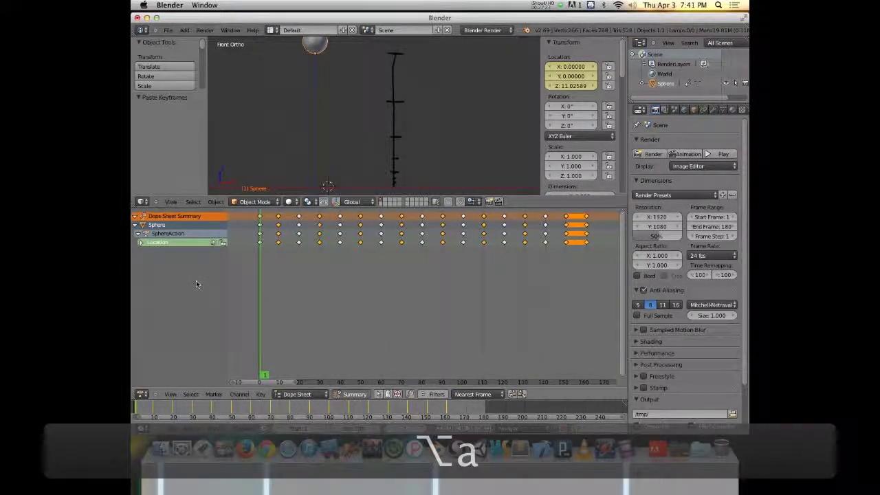
{"action": "key", "text": "alt+a"}
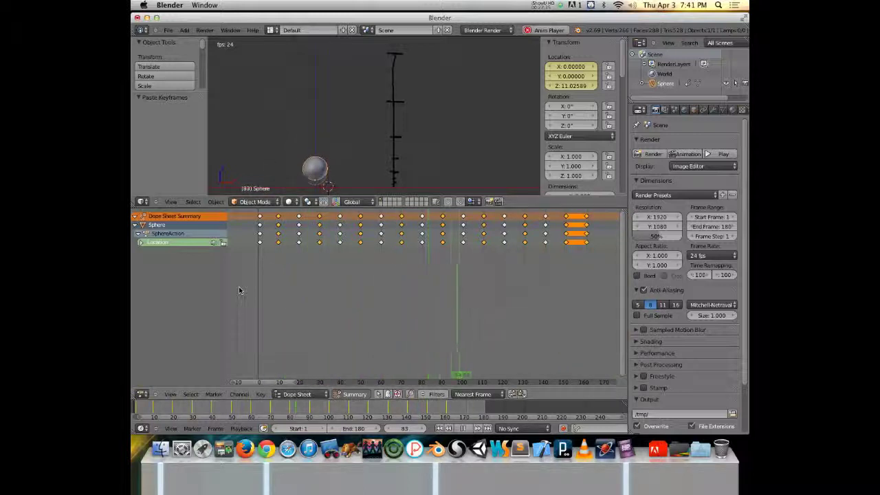
{"action": "key", "text": "alt+a"}
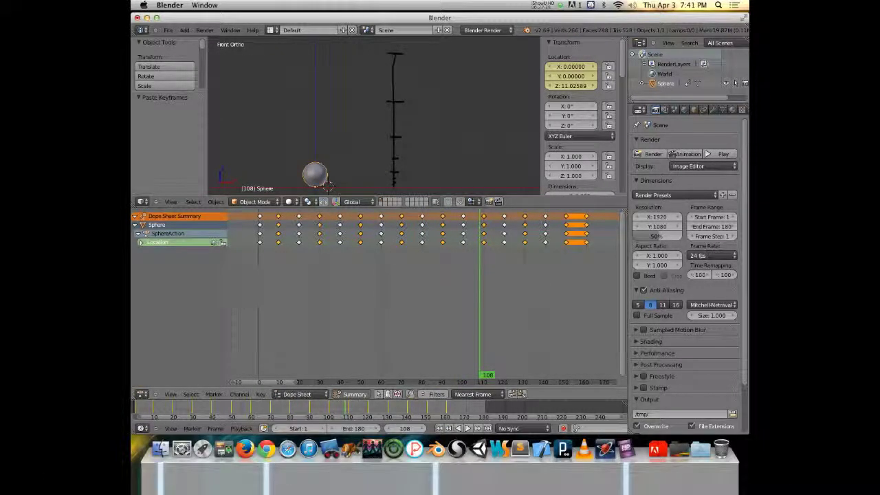
{"action": "left_click_drag", "start_coordinate": [369, 207], "coordinate": [370, 274]}
Switch the lower editor to the Graph Editor, frame the curves, and isolate the Z Location curve
{"action": "left_click", "coordinate": [141, 394]}
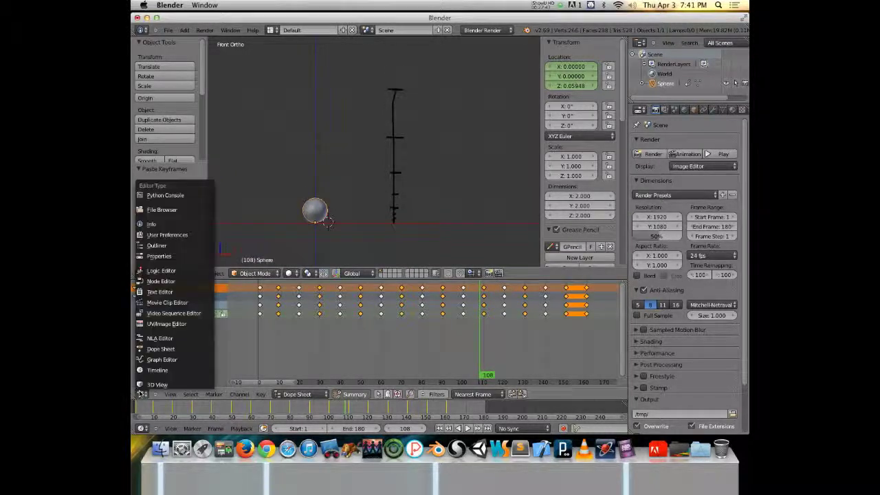
{"action": "left_click", "coordinate": [189, 360]}
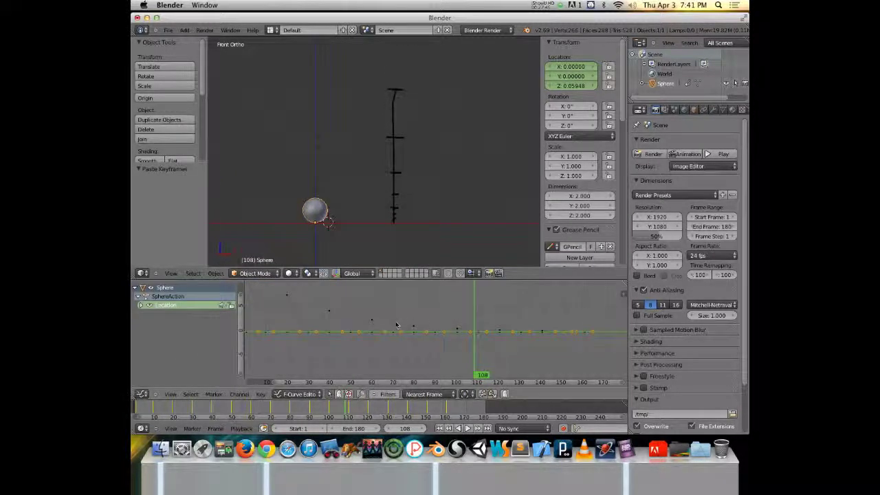
{"action": "middle_click_drag", "start_coordinate": [337, 315], "coordinate": [420, 320]}
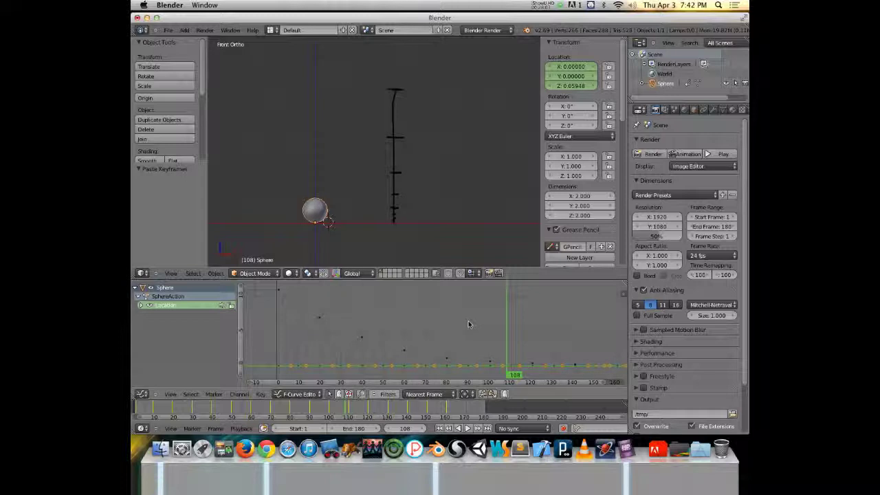
{"action": "middle_click_drag", "start_coordinate": [468, 321], "coordinate": [484, 315], "text": "ctrl"}
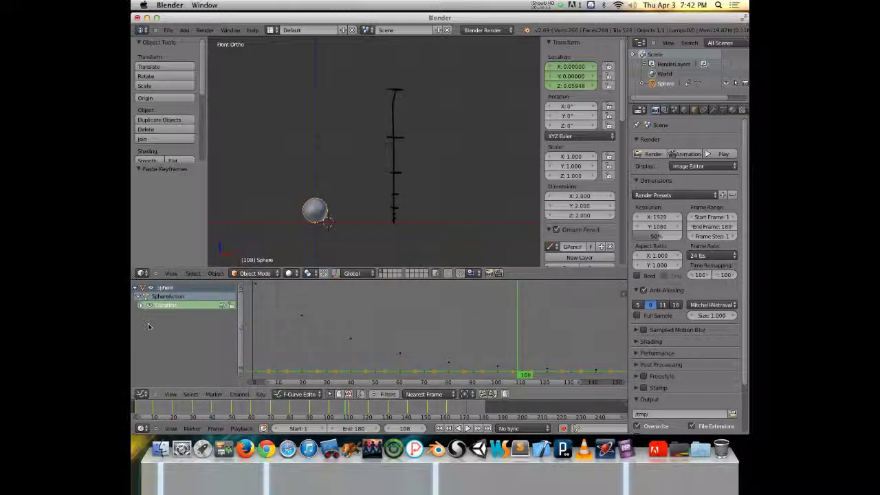
{"action": "left_click", "coordinate": [140, 305]}
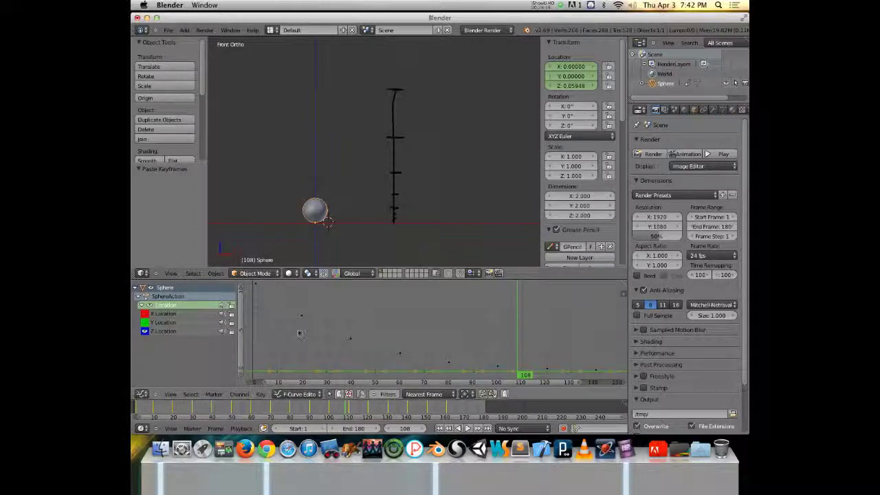
{"action": "left_click", "coordinate": [190, 330]}
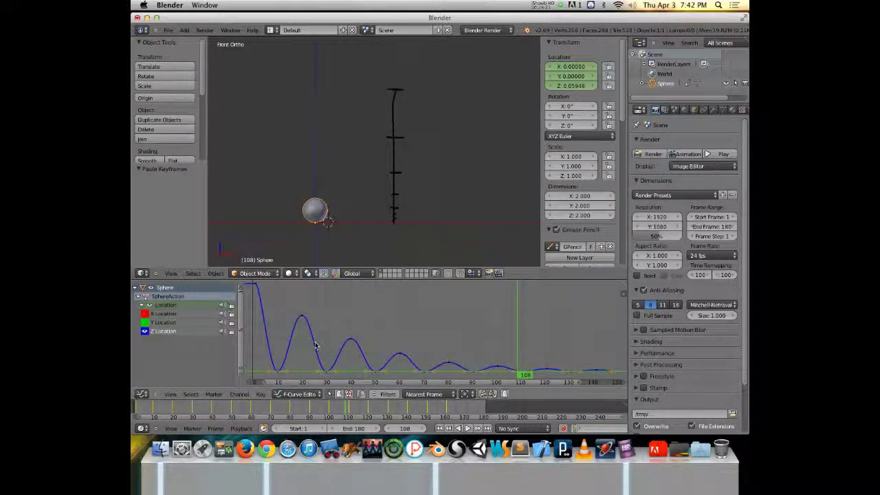
Zoom onto the first drop, select its top keyframe, and return to frame 1
{"action": "middle_click_drag", "start_coordinate": [275, 323], "coordinate": [382, 315]}
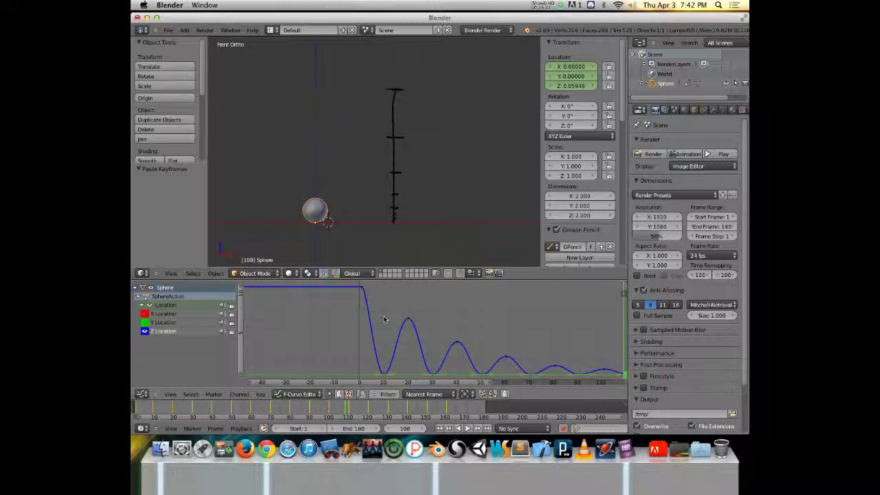
{"action": "scroll", "coordinate": [382, 315], "scroll_direction": "up", "scroll_amount": 1}
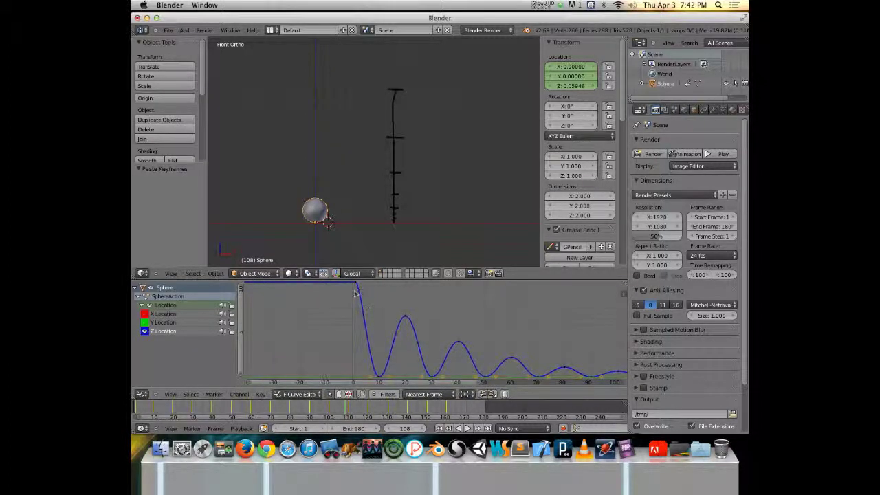
{"action": "right_click", "coordinate": [358, 290]}
{"action": "scroll", "coordinate": [365, 299], "scroll_direction": "up", "scroll_amount": 5}
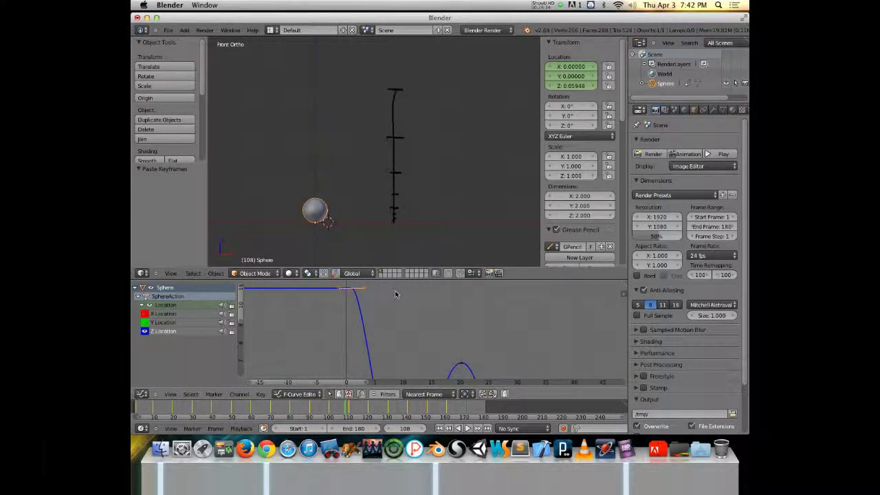
{"action": "key", "text": "alt+a"}
{"action": "key", "text": "alt+a"}
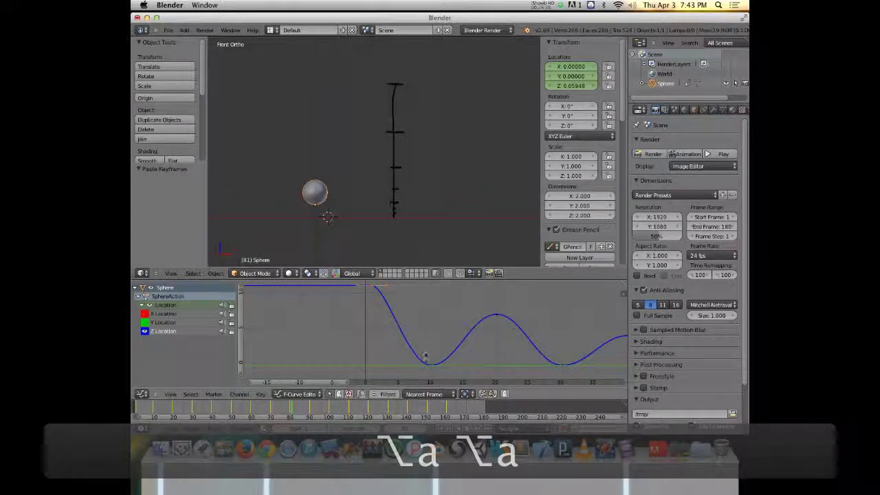
{"action": "scroll", "coordinate": [363, 323], "scroll_direction": "up", "scroll_amount": 1}
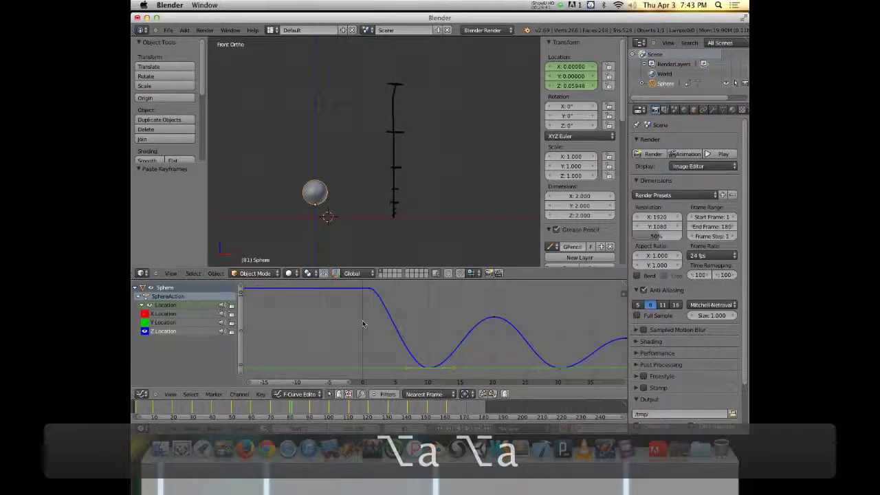
{"action": "key", "text": "shift+Left"}
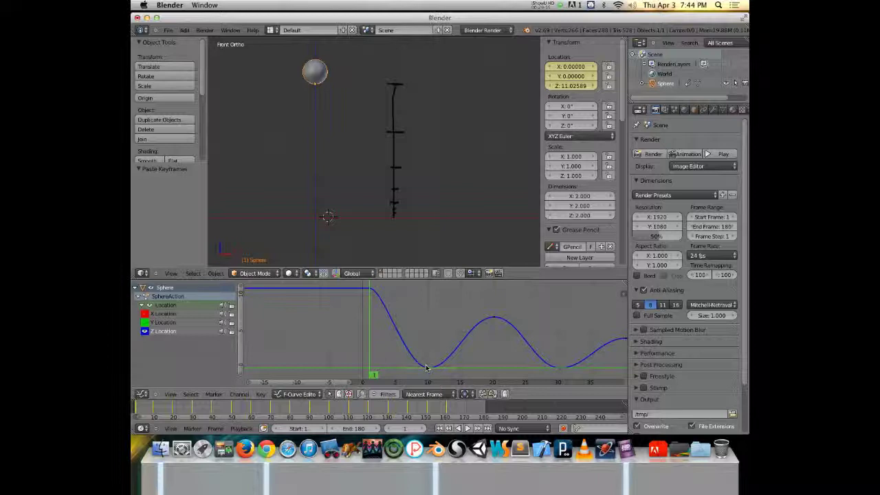
Set the keyframe handles to Automatic, then play from just before the start to check the curve
{"action": "key", "text": "v"}
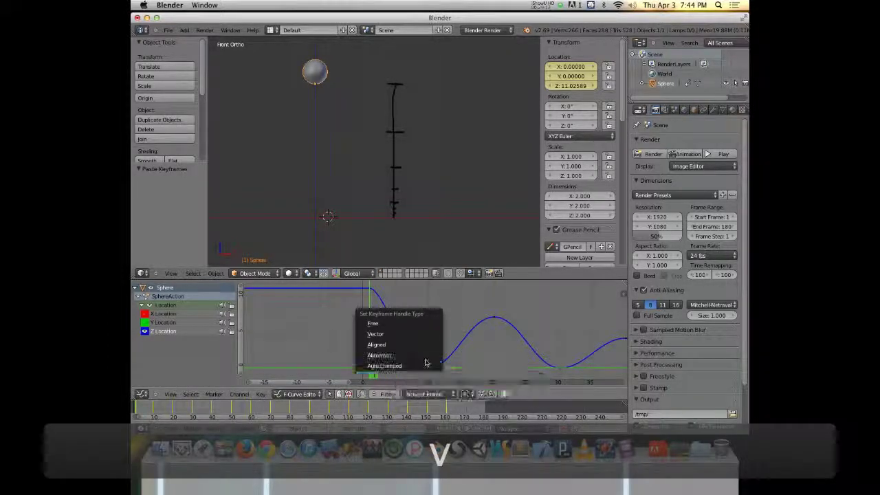
{"action": "left_click", "coordinate": [424, 357]}
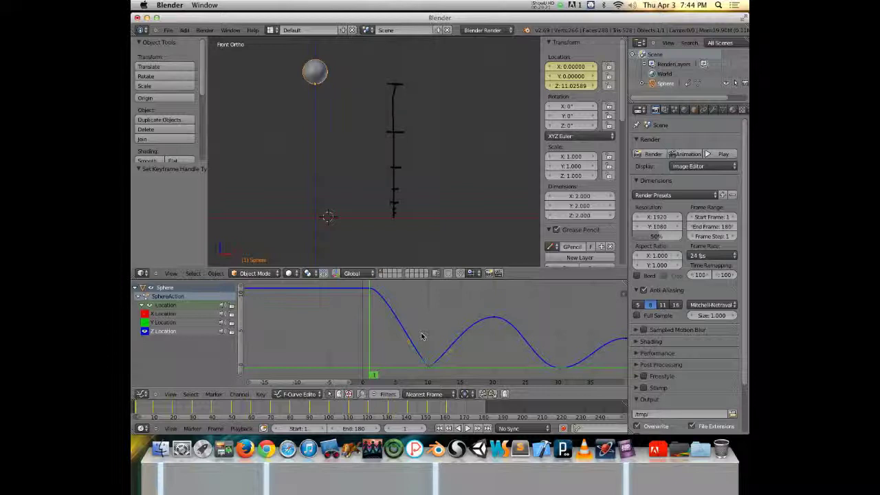
{"action": "left_click_drag", "start_coordinate": [366, 338], "coordinate": [345, 337]}
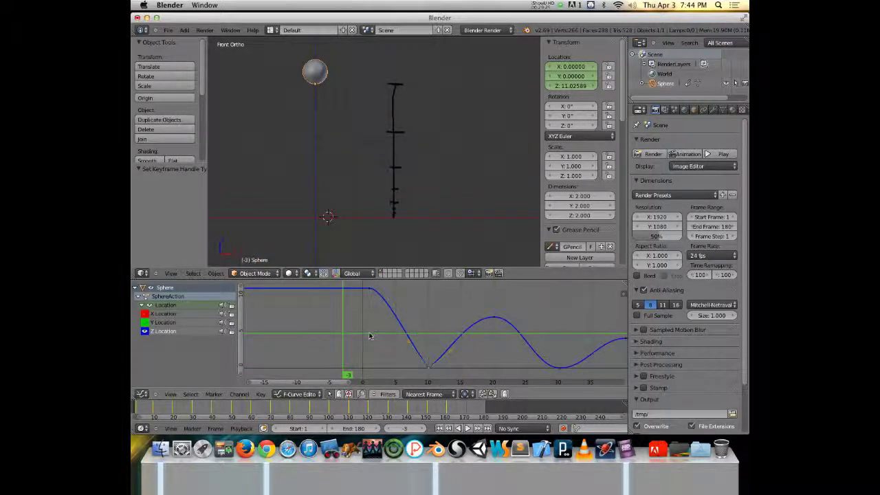
{"action": "key", "text": "alt+a"}
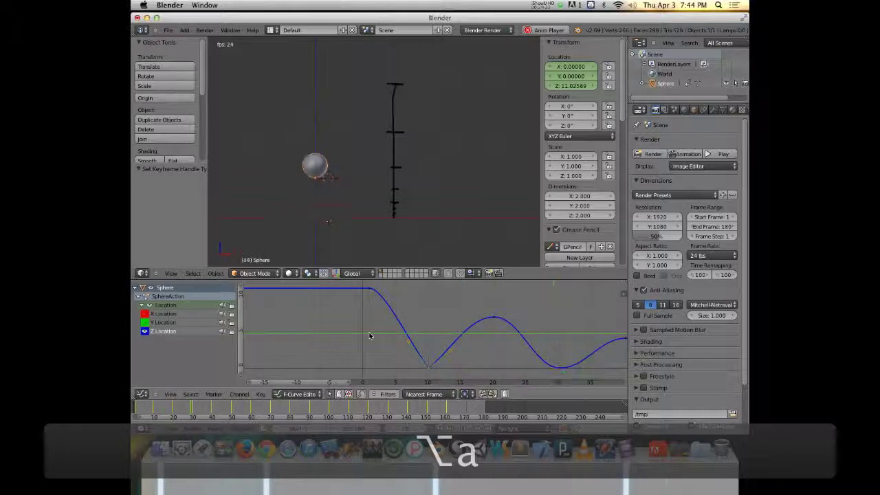
Stop playback, zoom out, and box-select the ground-contact keyframes along the bottom of the Z curve
{"action": "key", "text": "alt+a"}
{"action": "scroll", "coordinate": [369, 336], "scroll_direction": "down", "scroll_amount": 3}
{"action": "scroll", "coordinate": [503, 337], "scroll_direction": "down", "scroll_amount": 3}
{"action": "middle_click_drag", "start_coordinate": [532, 344], "coordinate": [492, 349]}
{"action": "key", "text": "b"}
{"action": "key", "text": "b"}
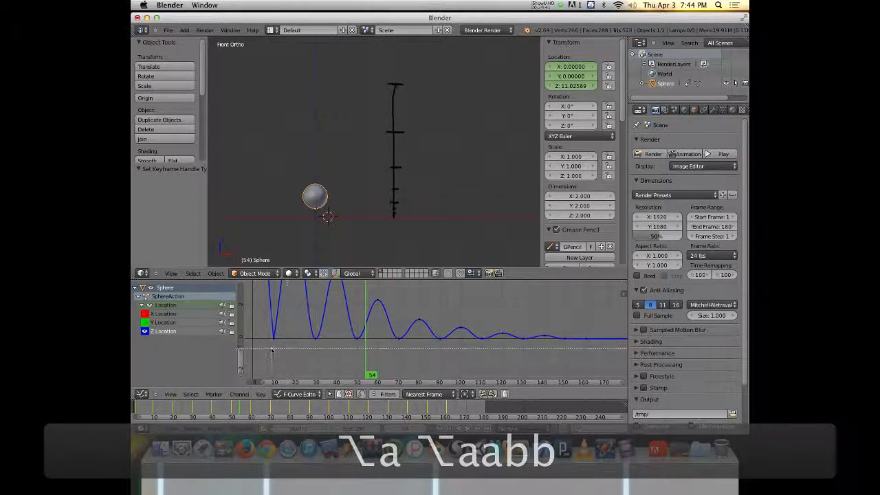
{"action": "left_click_drag", "start_coordinate": [268, 336], "coordinate": [619, 339]}
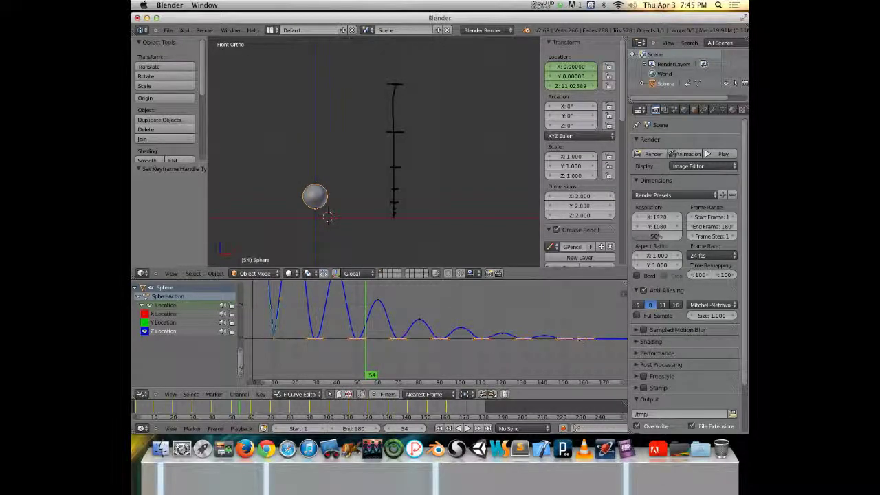
Set the selected keyframes' handles to Vector for sharp contacts, then replay from the start
{"action": "key", "text": "t"}
{"action": "left_click", "coordinate": [447, 349]}
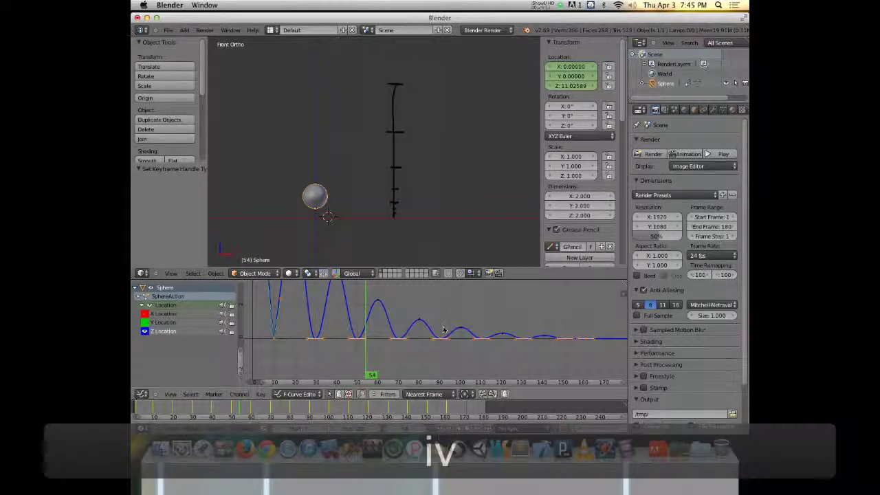
{"action": "key", "text": "v"}
{"action": "left_click", "coordinate": [444, 332]}
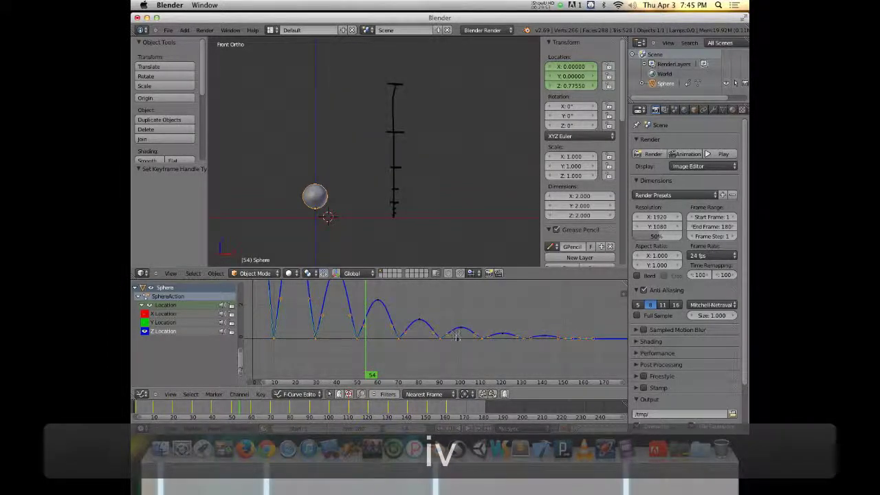
{"action": "middle_click_drag", "start_coordinate": [373, 320], "coordinate": [422, 334]}
{"action": "left_click_drag", "start_coordinate": [303, 351], "coordinate": [299, 354]}
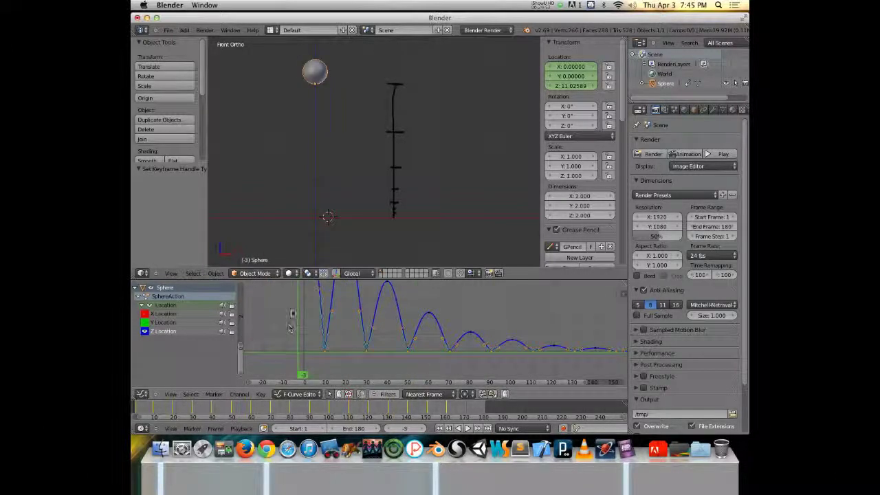
{"action": "key", "text": "alt+a"}
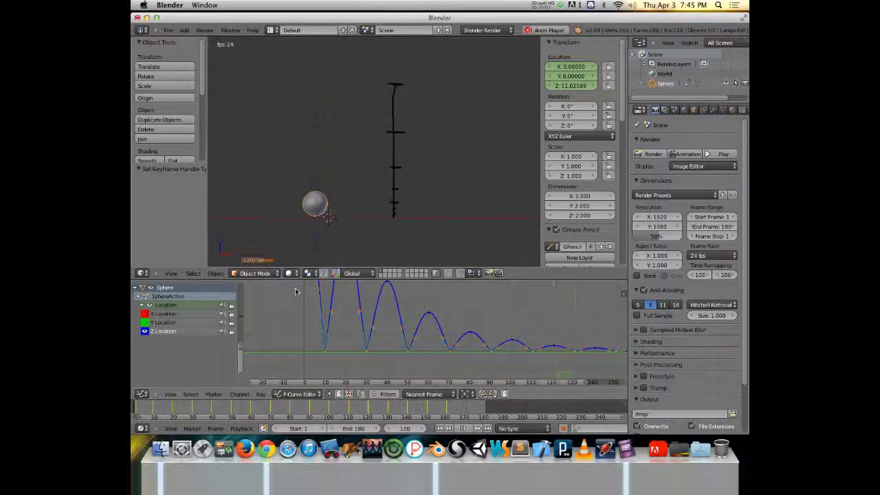
Stop playback and frame the ball's Z bounce curves in a taller Graph Editor
{"action": "key", "text": "alt+a"}
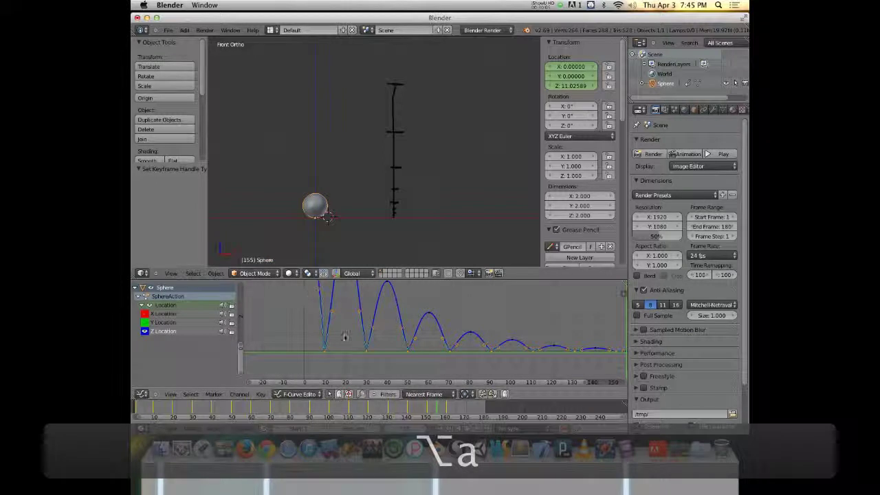
{"action": "left_click_drag", "start_coordinate": [325, 351], "coordinate": [320, 351]}
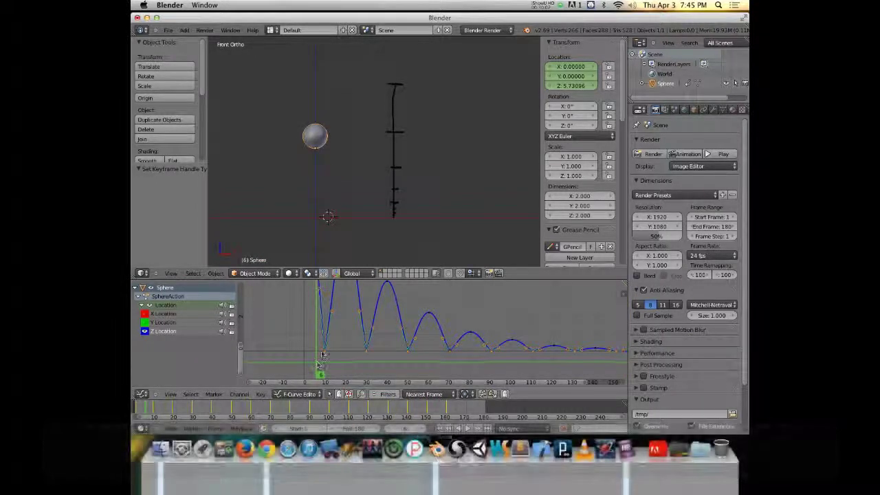
{"action": "key", "text": "z"}
{"action": "middle_click_drag", "start_coordinate": [313, 348], "coordinate": [386, 344]}
{"action": "left_click_drag", "start_coordinate": [386, 280], "coordinate": [385, 237]}
{"action": "scroll", "coordinate": [418, 308], "scroll_direction": "down", "scroll_amount": 3}
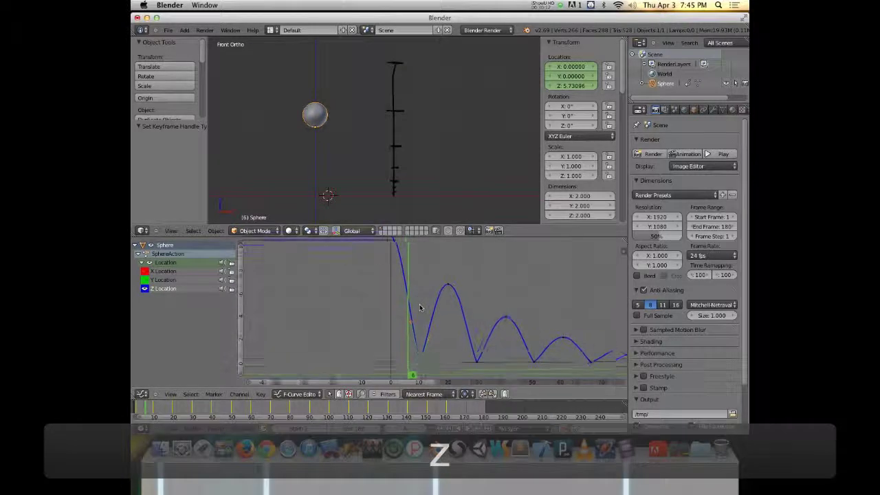
{"action": "scroll", "coordinate": [418, 330], "scroll_direction": "down", "scroll_amount": 2, "text": "shift"}
Move the keyframes around the first contact, then replay the bounce from frame 0
{"action": "key", "text": "g"}
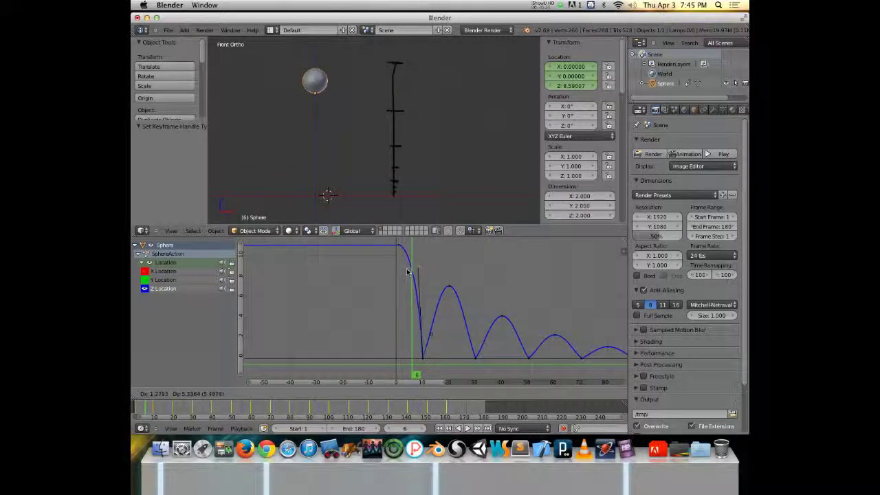
{"action": "left_click", "coordinate": [408, 272]}
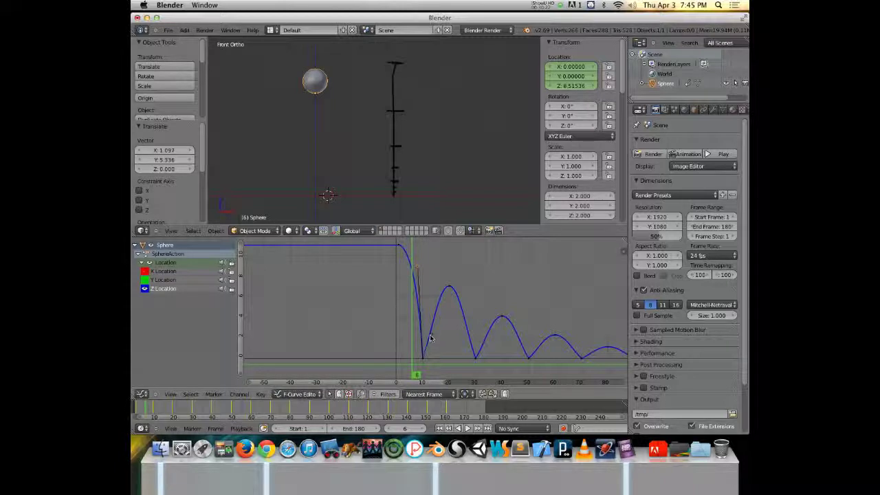
{"action": "key", "text": "g"}
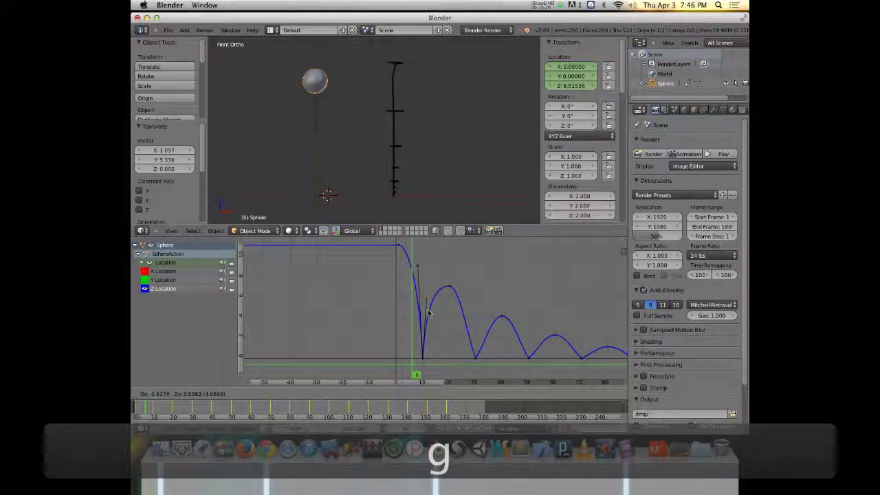
{"action": "left_click", "coordinate": [429, 312]}
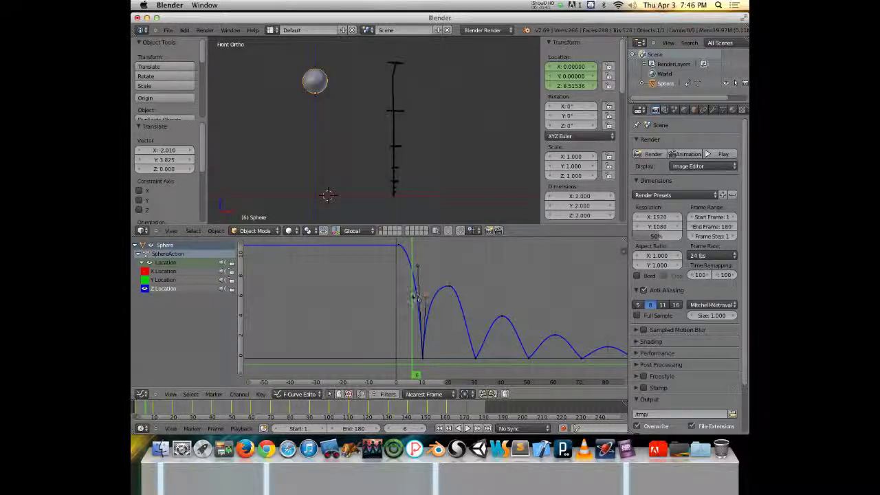
{"action": "left_click", "coordinate": [397, 303]}
{"action": "key", "text": "alt+a"}
{"action": "key", "text": "alt+a"}
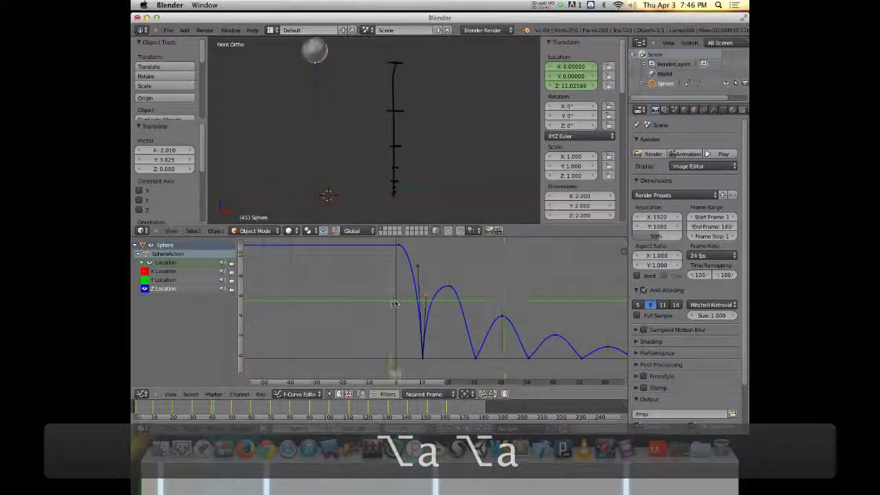
{"action": "key", "text": "alt+a"}
{"action": "key", "text": "alt+a"}
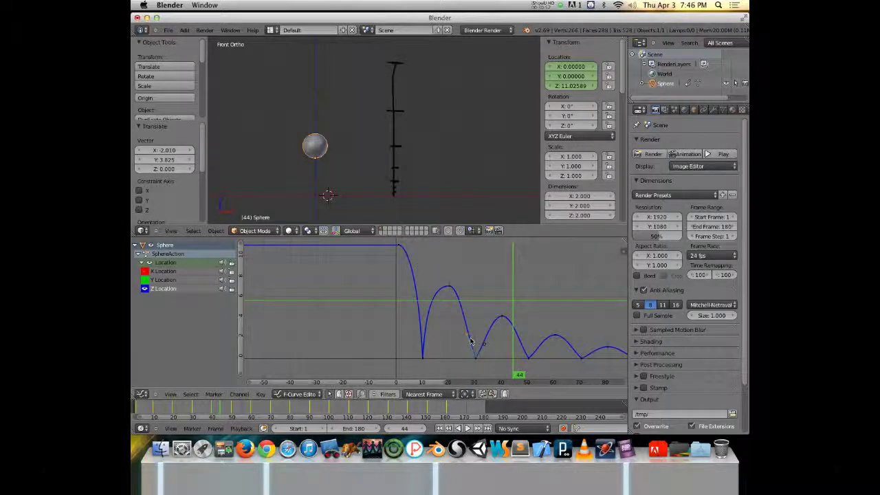
Retime the Z keyframes near frames 30, 50 and 70 so bounces come sooner and lower
{"action": "key", "text": "g"}
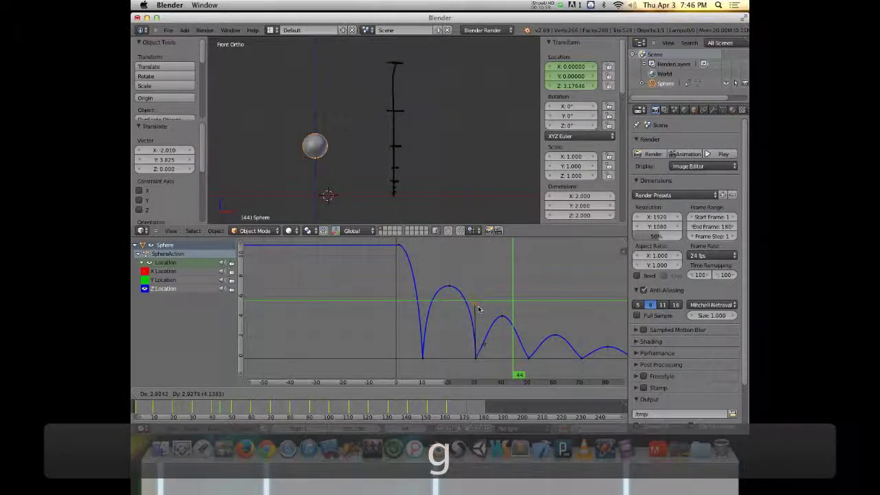
{"action": "left_click", "coordinate": [474, 308]}
{"action": "key", "text": "g"}
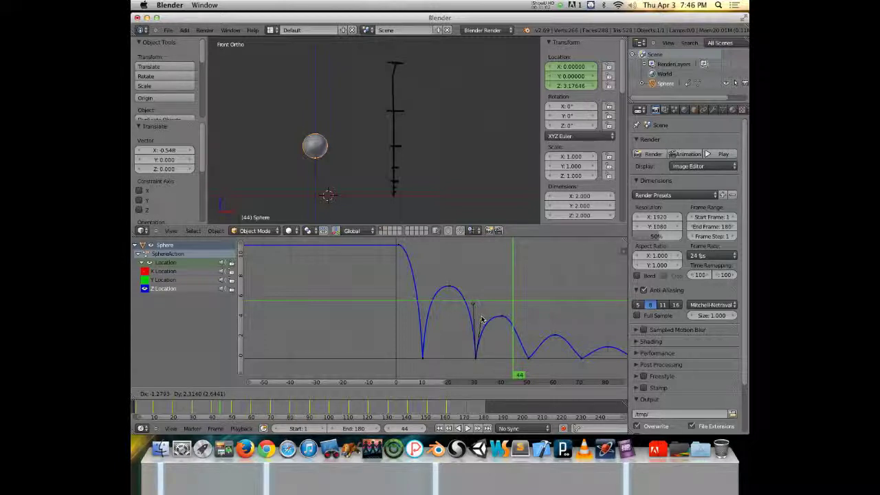
{"action": "left_click", "coordinate": [482, 320]}
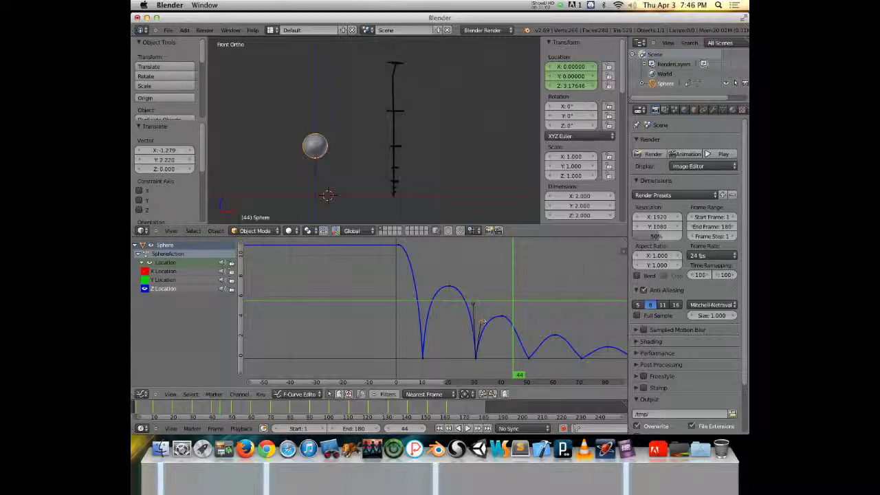
{"action": "right_click", "coordinate": [531, 361]}
{"action": "key", "text": "g"}
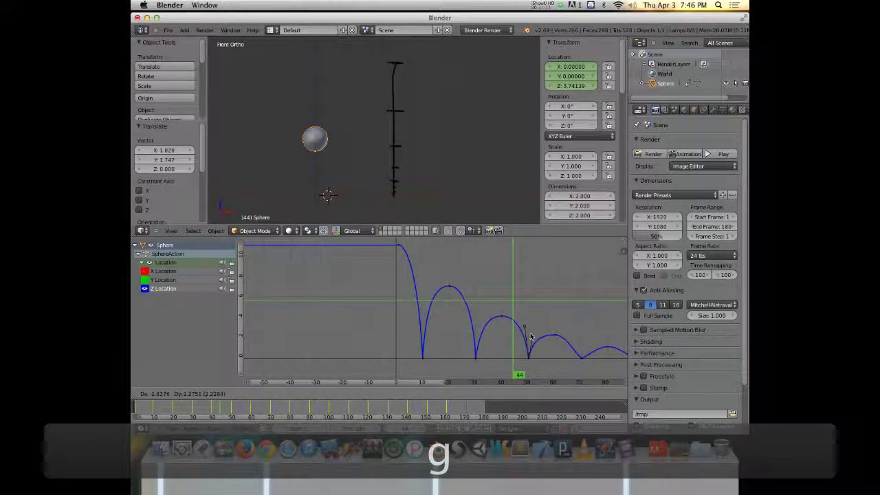
{"action": "left_click", "coordinate": [530, 335]}
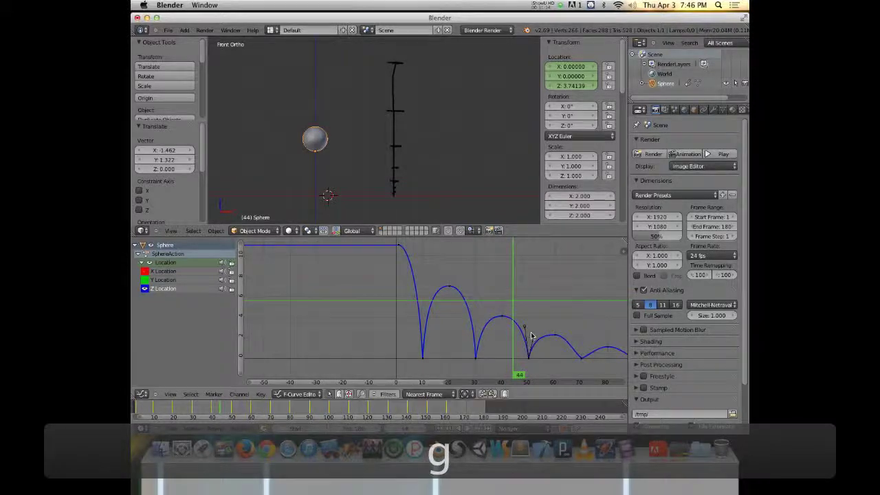
{"action": "right_click", "coordinate": [581, 359]}
{"action": "key", "text": "g"}
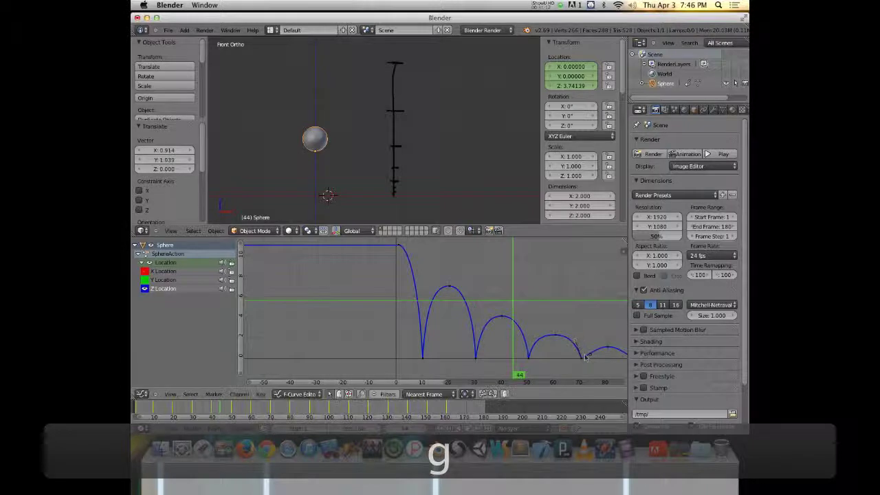
{"action": "key", "text": "g"}
{"action": "left_click", "coordinate": [584, 344]}
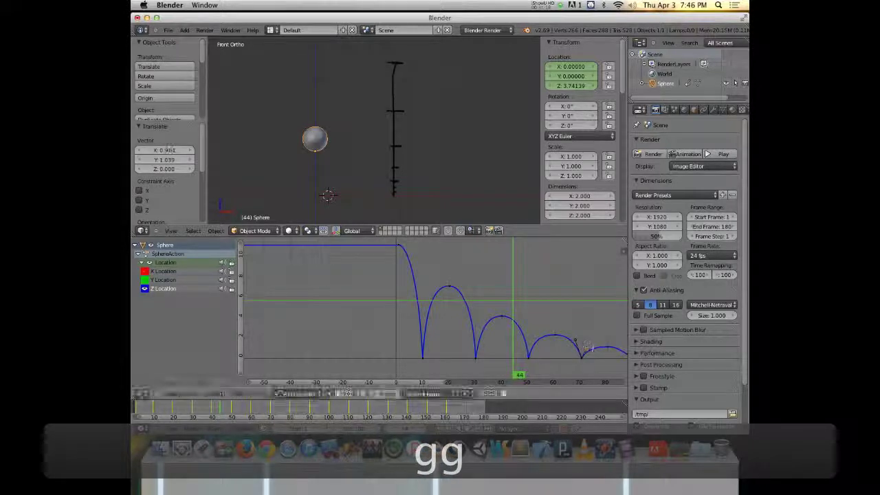
Reposition the keyframe near frame 90 and stretch the graph vertically to show the small bounces
{"action": "middle_click_drag", "start_coordinate": [583, 344], "coordinate": [422, 346]}
{"action": "right_click", "coordinate": [427, 349]}
{"action": "key", "text": "g"}
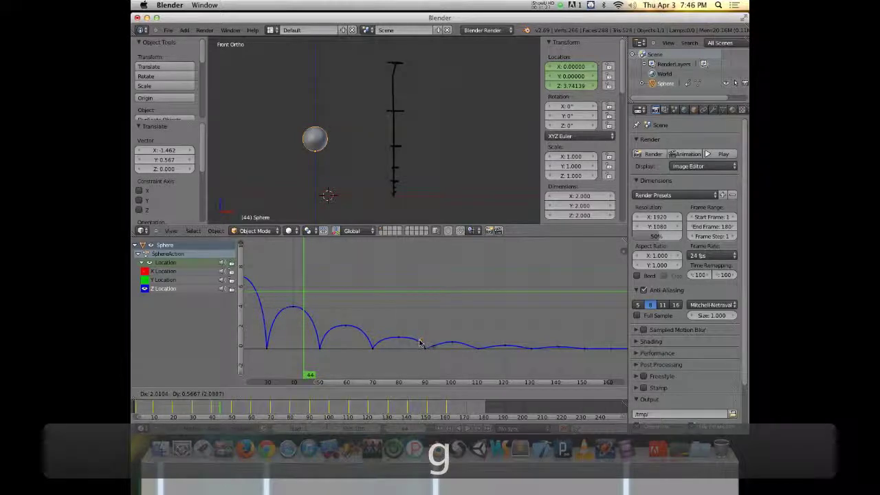
{"action": "left_click", "coordinate": [417, 344]}
{"action": "key", "text": "g"}
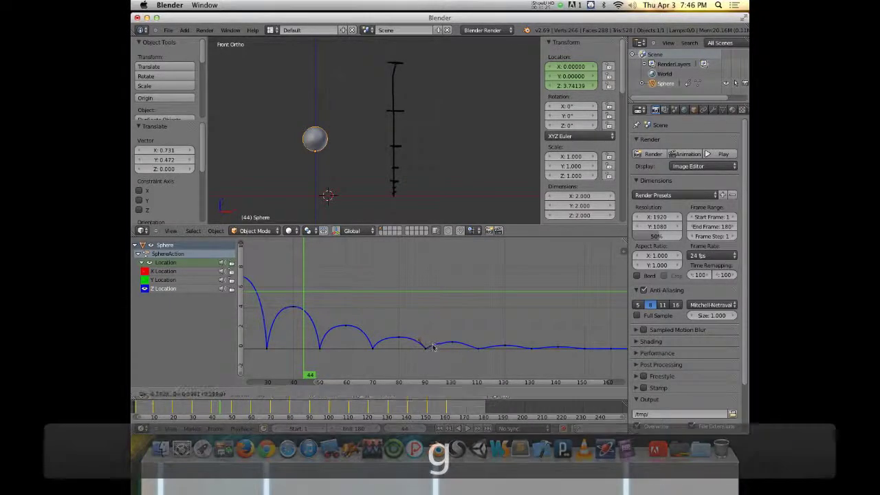
{"action": "left_click", "coordinate": [431, 346]}
{"action": "left_click", "coordinate": [431, 346]}
{"action": "key", "text": "v"}
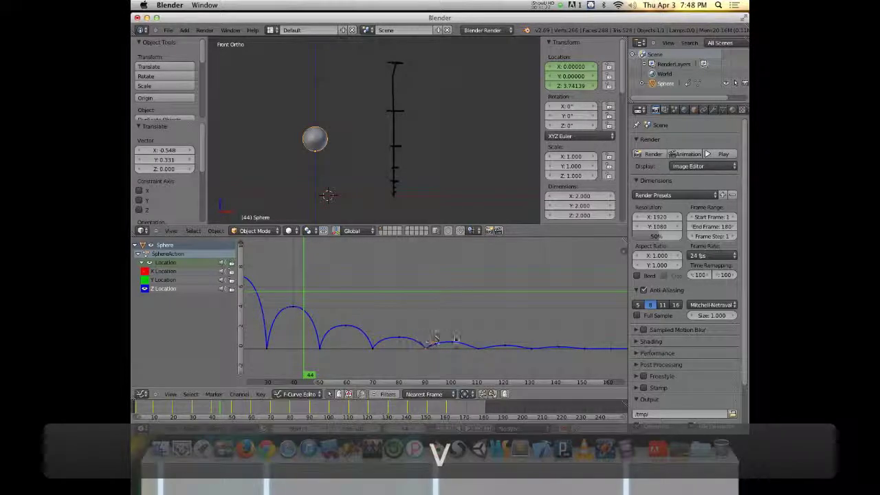
{"action": "mouse_move", "coordinate": [433, 341]}
{"action": "middle_mouse_down", "text": "ctrl"}
{"action": "mouse_move", "coordinate": [437, 371]}
{"action": "mouse_move", "coordinate": [440, 289]}
{"action": "mouse_move", "coordinate": [442, 302]}
{"action": "mouse_move", "coordinate": [419, 289]}
{"action": "mouse_move", "coordinate": [434, 324]}
{"action": "middle_mouse_up", "text": "ctrl"}
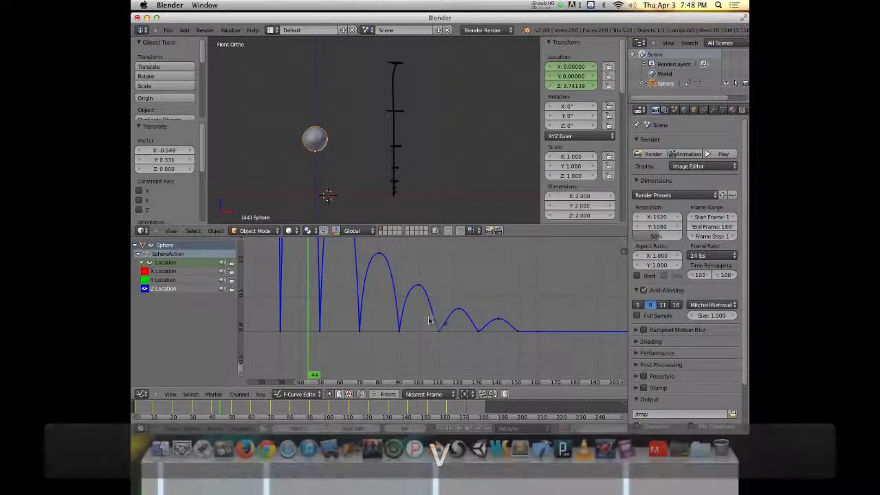
Reshape the late bounce keyframes near frame 130 and the final keyframe into a decaying curve
{"action": "key", "text": "g"}
{"action": "left_click", "coordinate": [434, 303]}
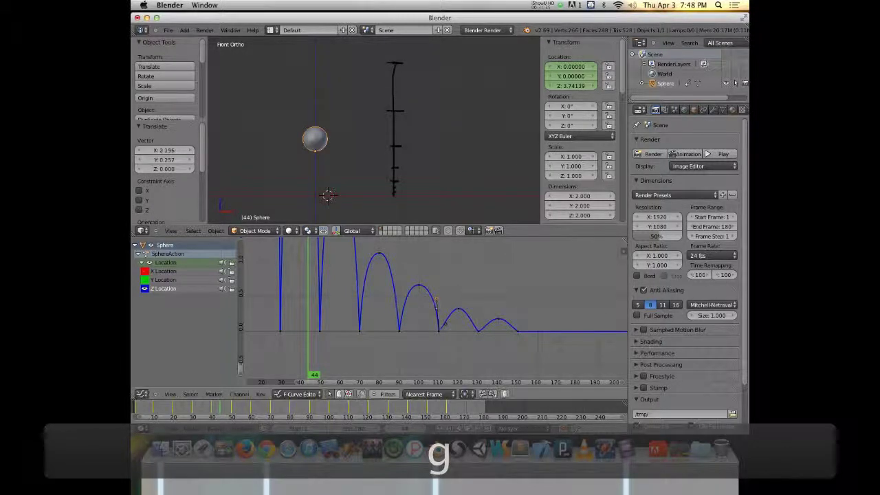
{"action": "key", "text": "g"}
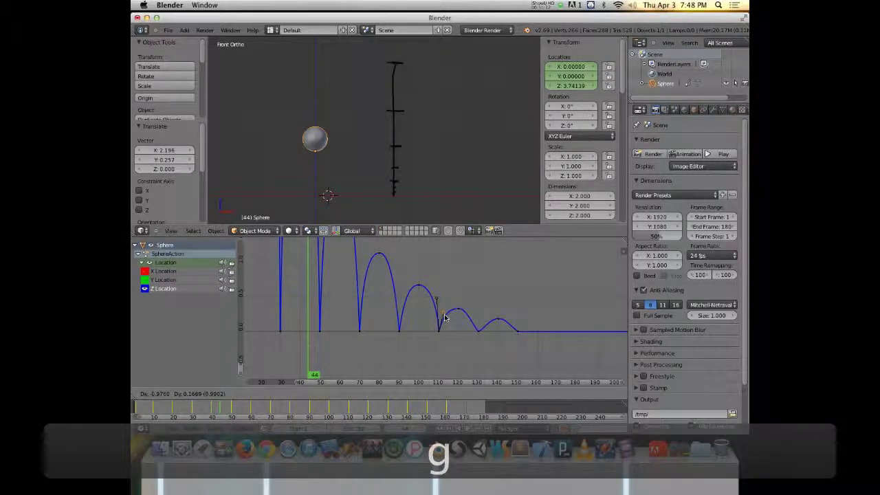
{"action": "left_click", "coordinate": [444, 317]}
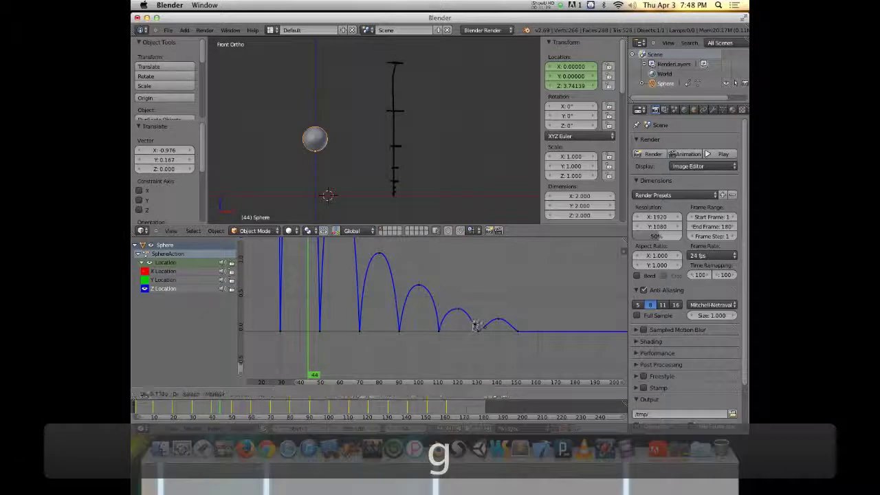
{"action": "key", "text": "g"}
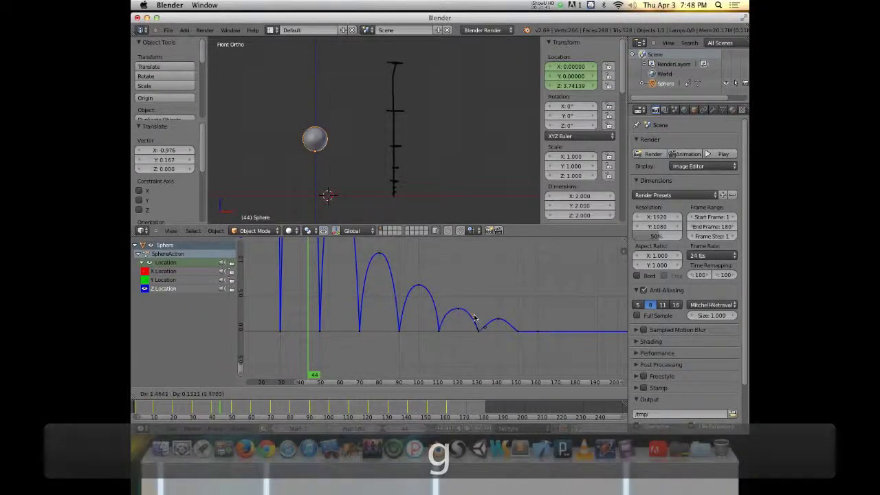
{"action": "left_click", "coordinate": [476, 318]}
{"action": "key", "text": "g"}
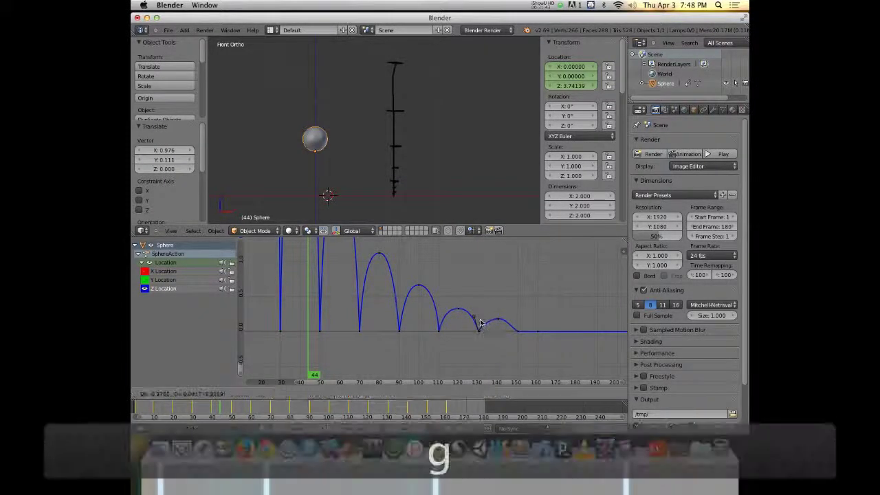
{"action": "left_click", "coordinate": [518, 332]}
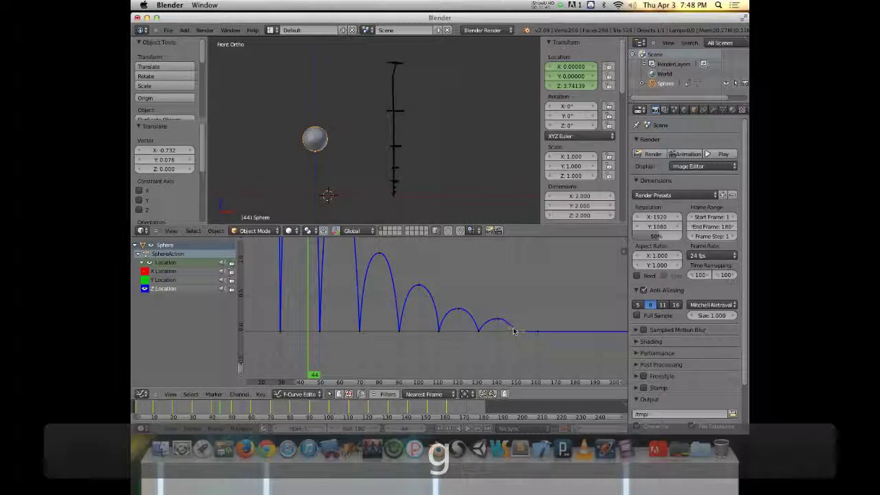
{"action": "key", "text": "g"}
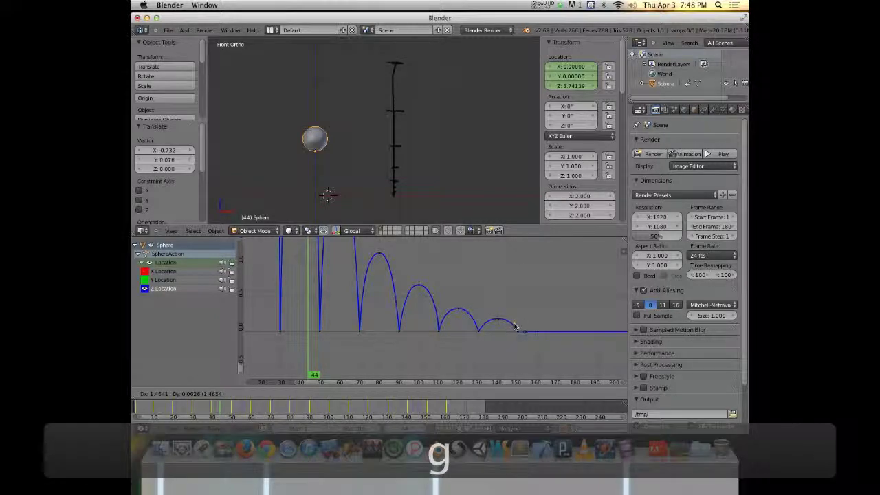
{"action": "left_click", "coordinate": [516, 328]}
{"action": "middle_click_drag", "start_coordinate": [515, 328], "coordinate": [486, 287], "text": "ctrl"}
Preview the bounce full-screen from the first frame several times, then restore the Default layout
{"action": "key", "text": "ctrl+Up"}
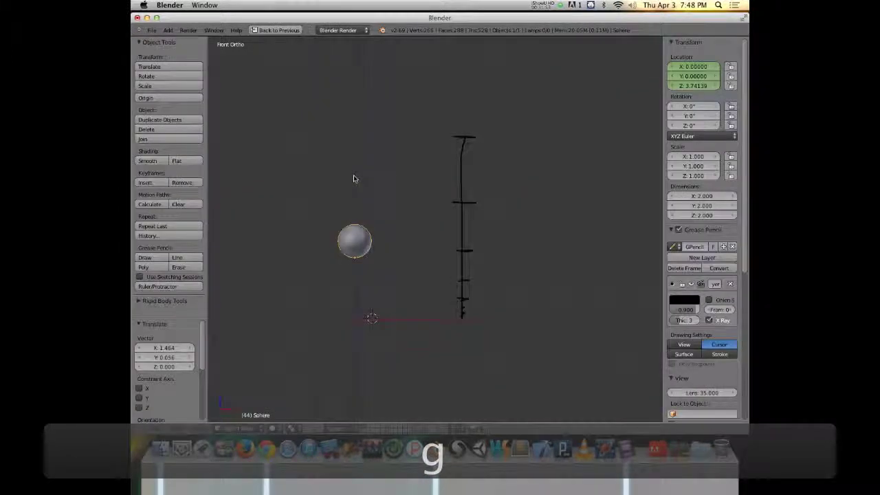
{"action": "key", "text": "shift+Left"}
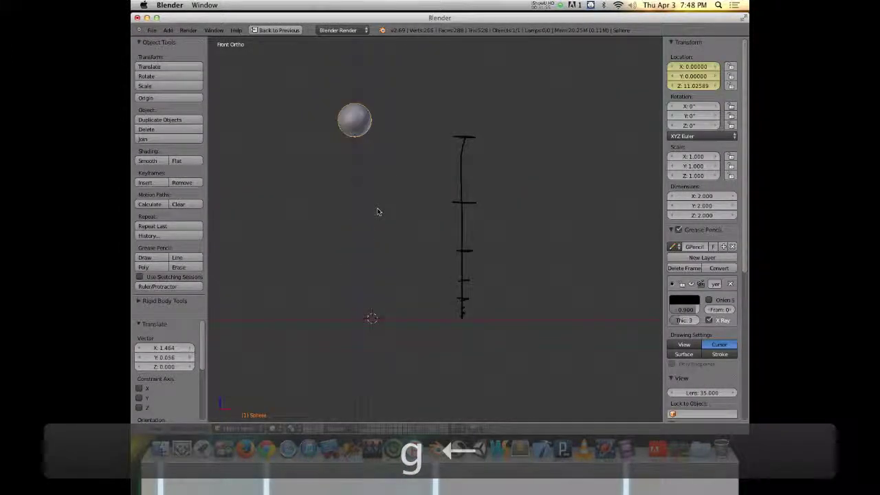
{"action": "key", "text": "alt+a"}
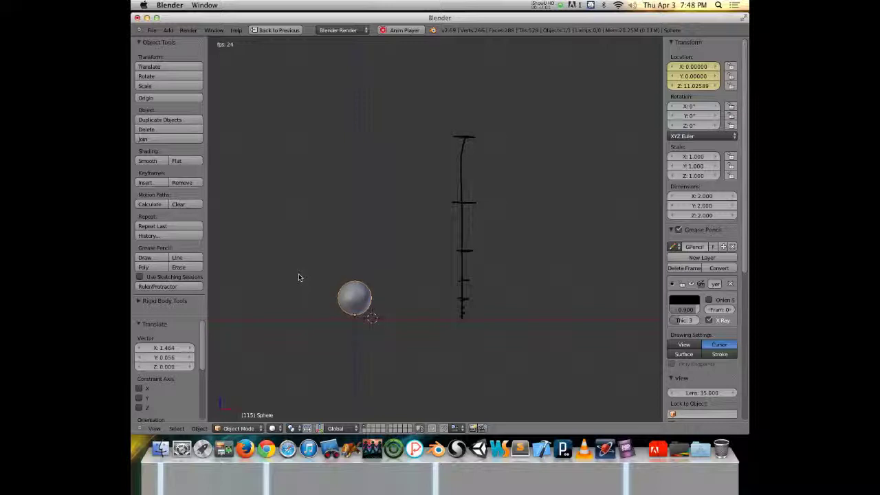
{"action": "key", "text": "alt+a"}
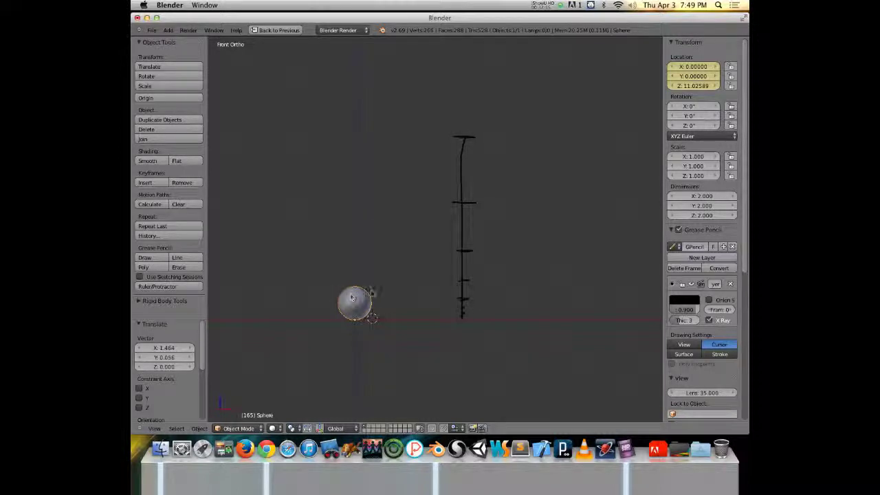
{"action": "key", "text": "alt+a"}
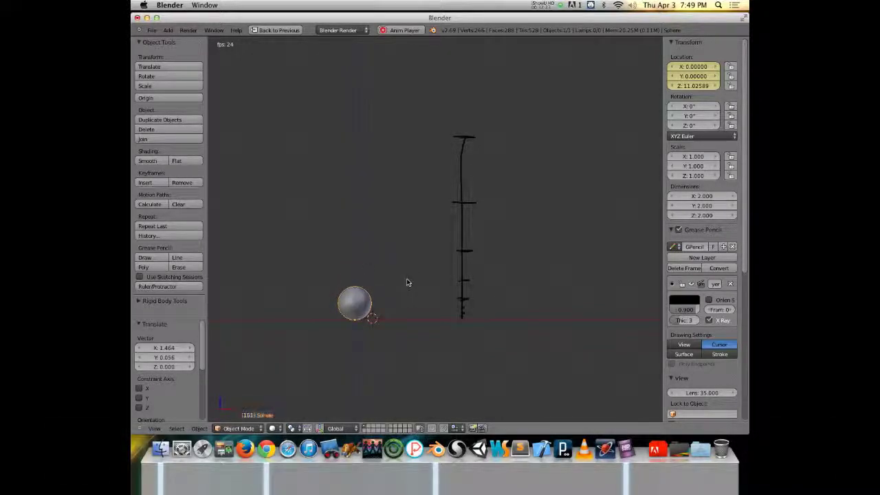
{"action": "key", "text": "alt+a"}
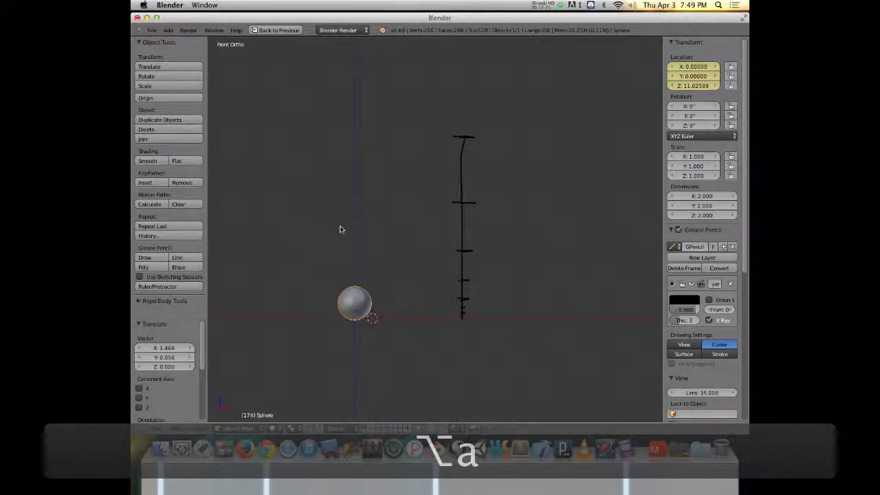
{"action": "key", "text": "alt+a"}
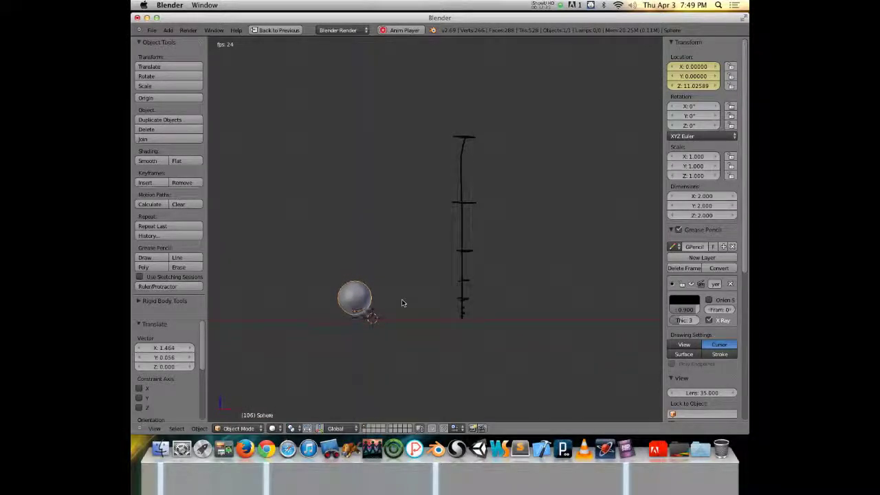
{"action": "key", "text": "alt+a"}
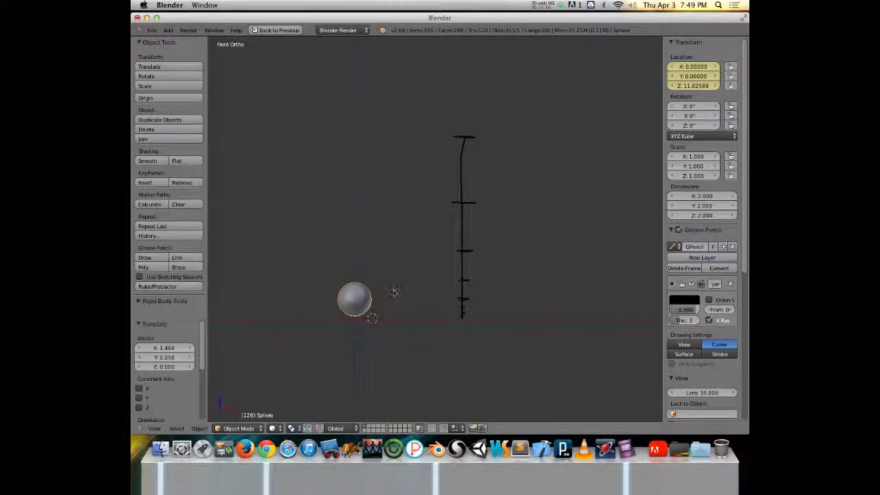
{"action": "key", "text": "ctrl+Up"}
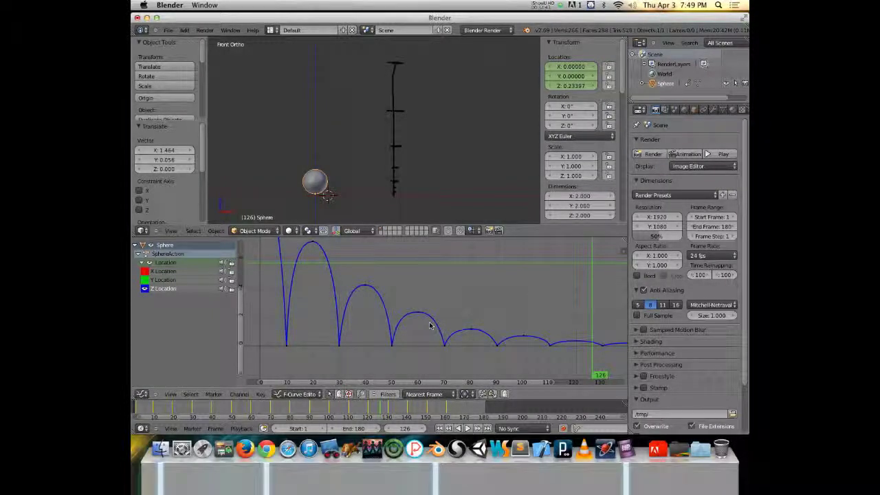
Zoom the Graph Editor out to show every bounce and bring up the Editor Type menu
{"action": "scroll", "coordinate": [428, 326], "scroll_direction": "down", "scroll_amount": 3}
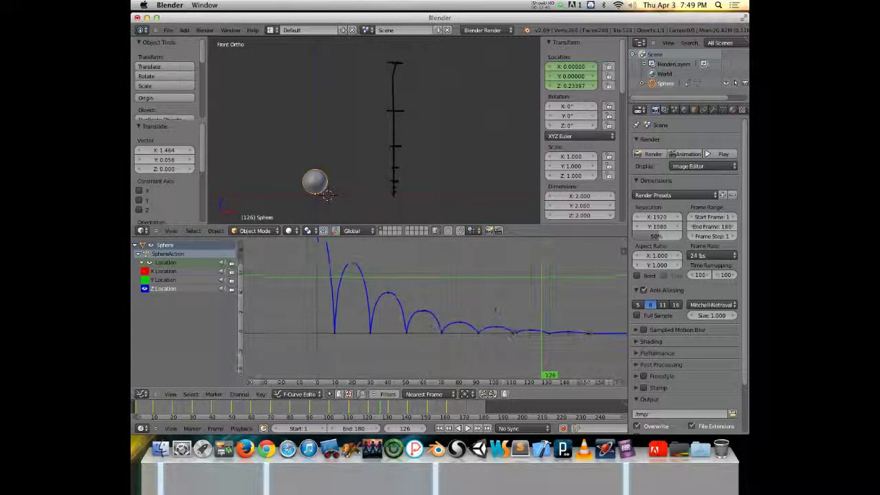
{"action": "scroll", "coordinate": [530, 334], "scroll_direction": "down", "scroll_amount": 3}
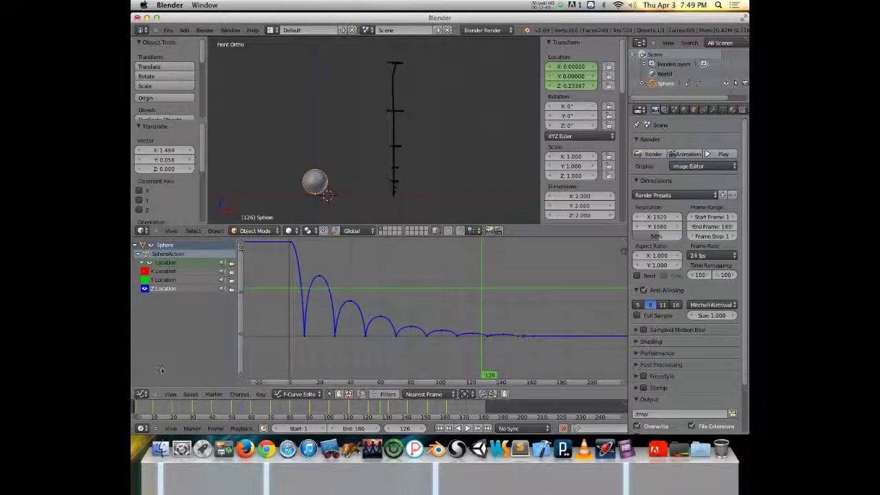
{"action": "left_click", "coordinate": [141, 394]}
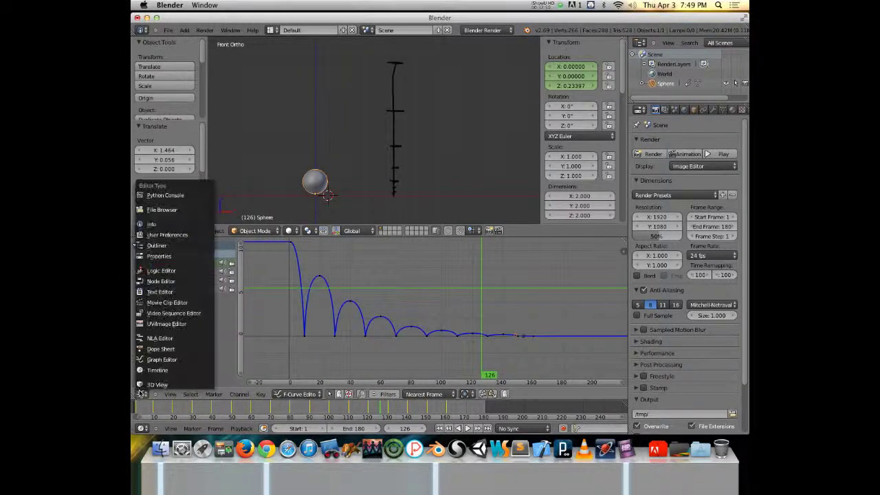
In the Dope Sheet, shift the keyframes from frame 20 onward one frame earlier
{"action": "left_click", "coordinate": [181, 351]}
{"action": "middle_click_drag", "start_coordinate": [440, 325], "coordinate": [443, 339]}
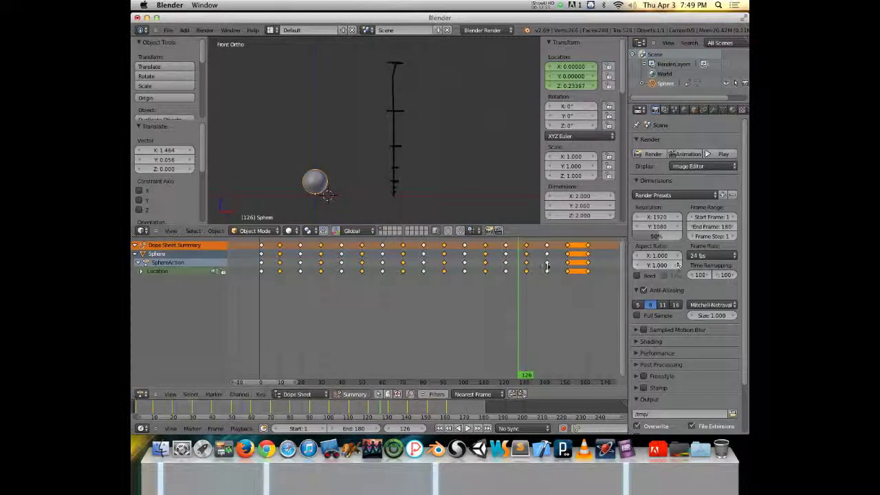
{"action": "key", "text": "a"}
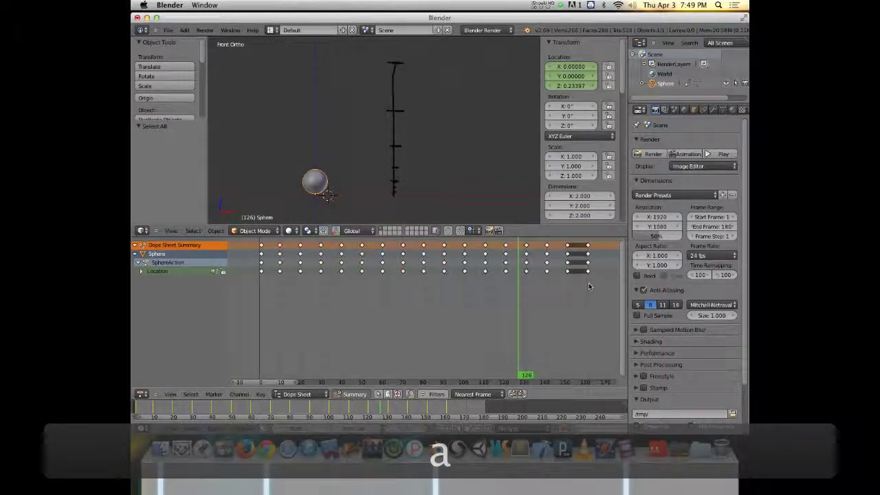
{"action": "key", "text": "b"}
{"action": "left_click_drag", "start_coordinate": [603, 239], "coordinate": [303, 313]}
{"action": "key", "text": "b"}
{"action": "left_click_drag", "start_coordinate": [599, 285], "coordinate": [322, 247]}
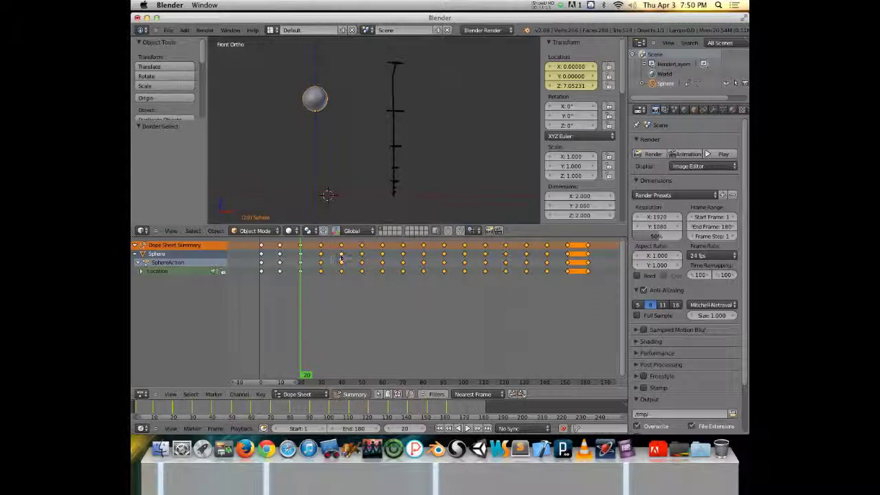
{"action": "key", "text": "g"}
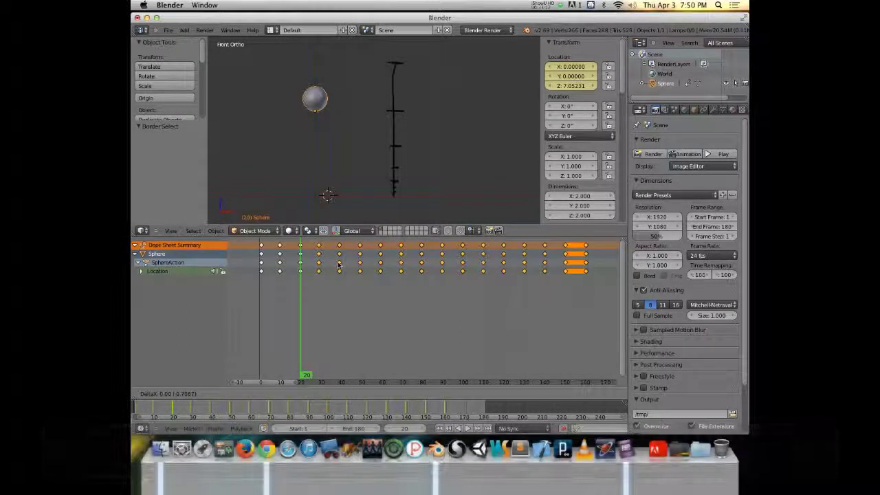
{"action": "type", "text": "-1"}
{"action": "left_click", "coordinate": [339, 264]}
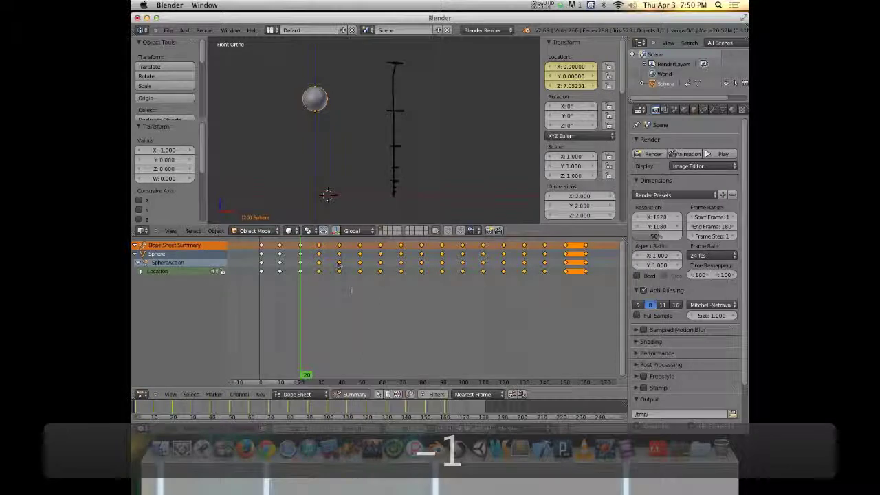
{"action": "left_click_drag", "start_coordinate": [300, 303], "coordinate": [339, 308]}
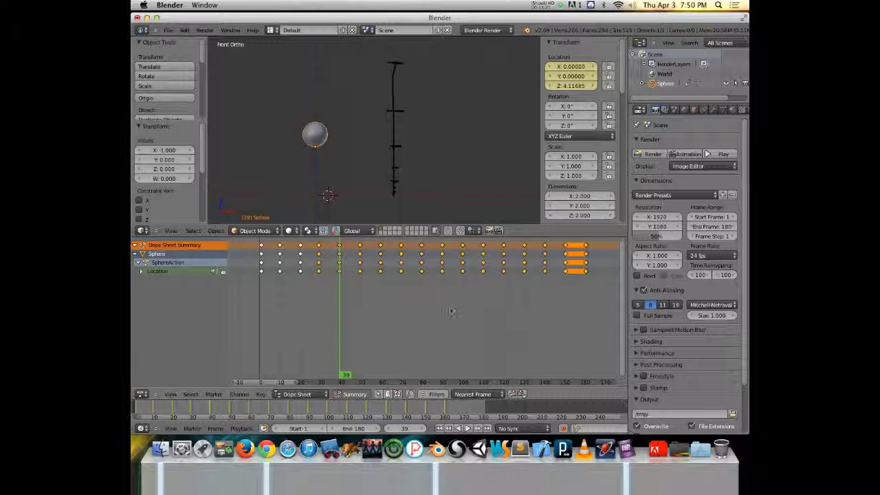
{"action": "left_click_drag", "start_coordinate": [351, 306], "coordinate": [380, 307]}
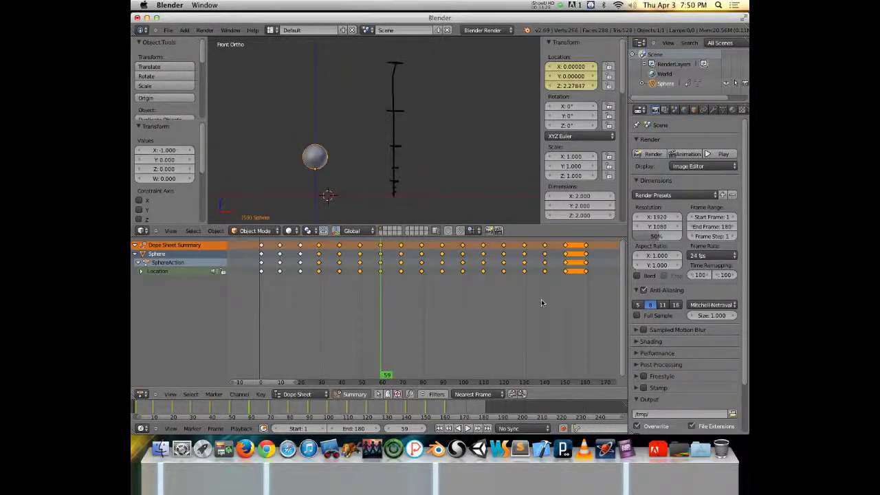
Shift the keyframes from frame 59 onward one frame earlier
{"action": "key", "text": "a"}
{"action": "key", "text": "b"}
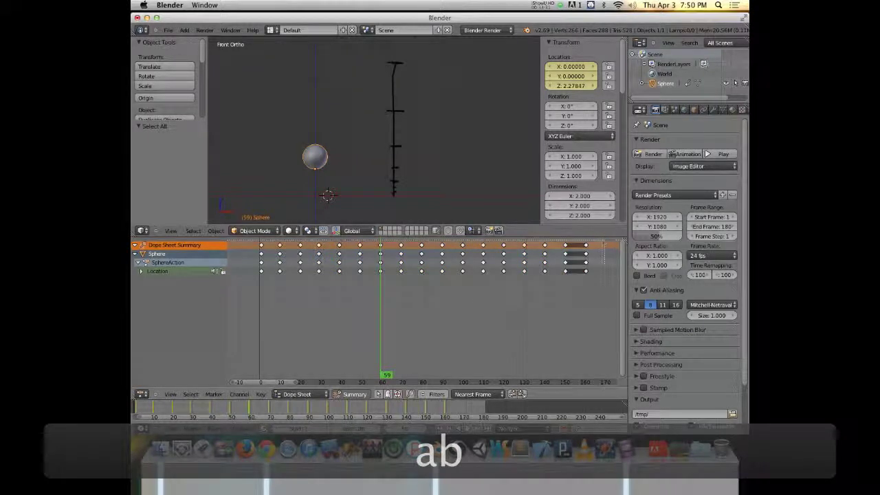
{"action": "left_click_drag", "start_coordinate": [600, 239], "coordinate": [553, 282]}
{"action": "key", "text": "g"}
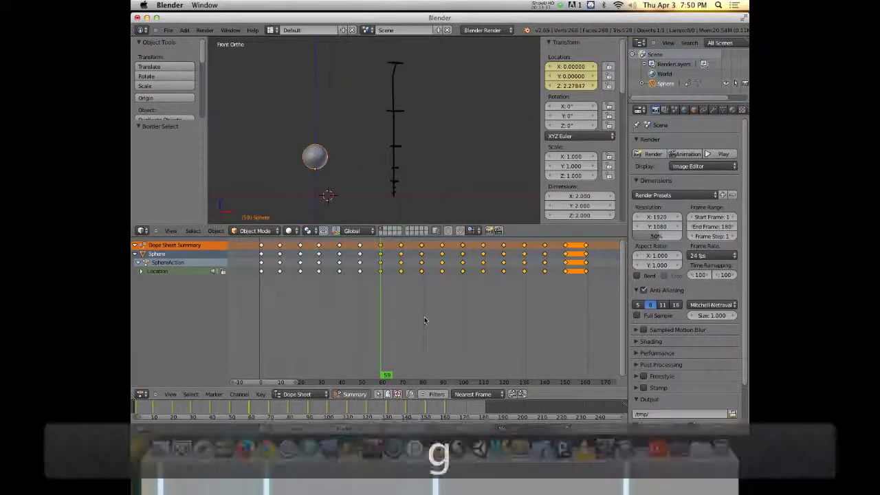
{"action": "key", "text": "z"}
{"action": "left_click", "coordinate": [419, 320]}
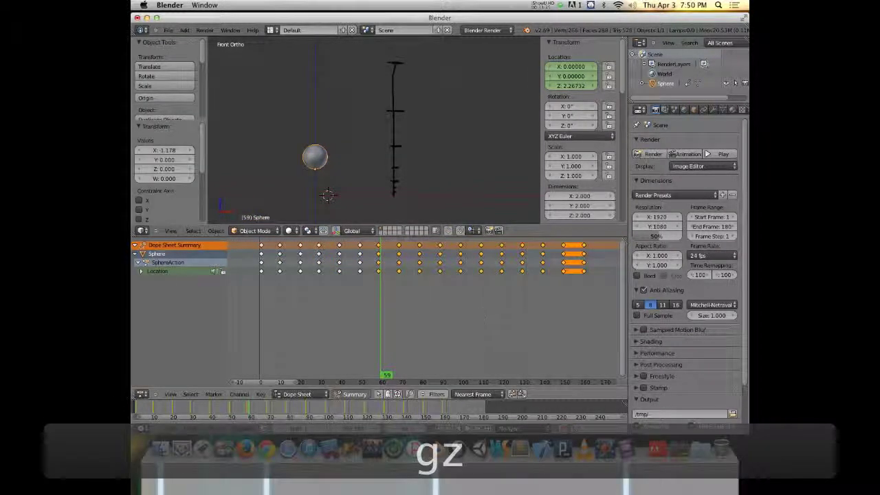
{"action": "left_click_drag", "start_coordinate": [380, 317], "coordinate": [419, 315]}
Shift the keyframes after frame 78 one frame earlier
{"action": "key", "text": "a"}
{"action": "key", "text": "b"}
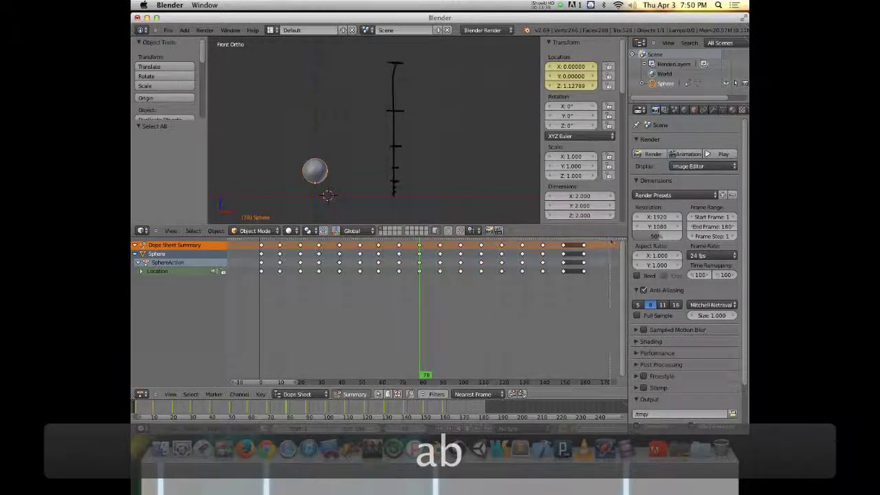
{"action": "left_click_drag", "start_coordinate": [610, 239], "coordinate": [251, 296]}
{"action": "left_click_drag", "start_coordinate": [416, 312], "coordinate": [416, 311]}
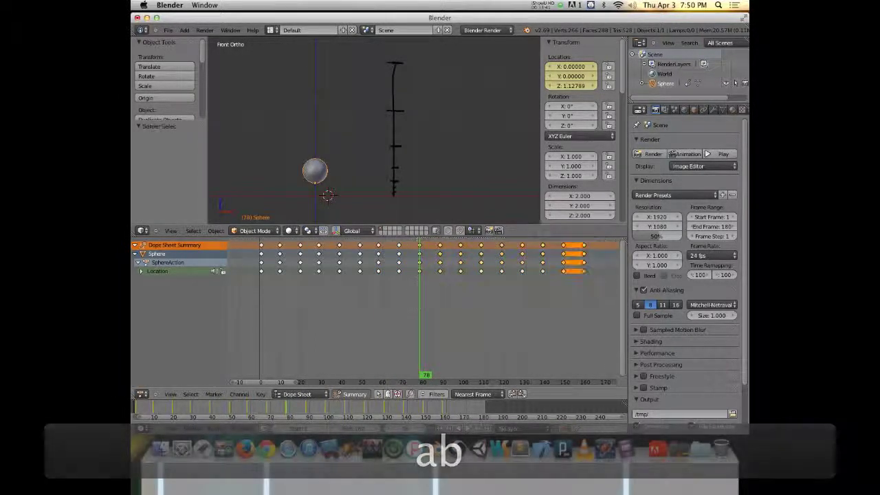
{"action": "key", "text": "g"}
{"action": "left_click", "coordinate": [460, 324]}
Shift the keyframes from frame 96 onward one frame earlier
{"action": "key", "text": "a"}
{"action": "key", "text": "b"}
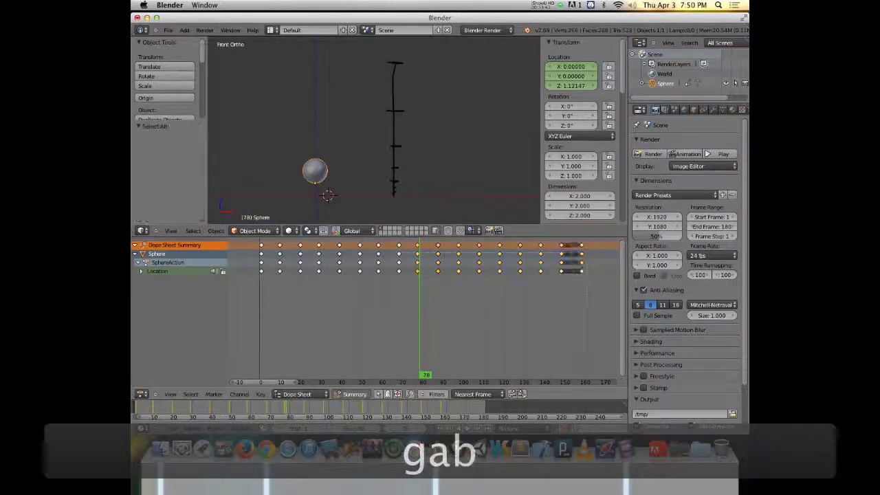
{"action": "left_click_drag", "start_coordinate": [600, 240], "coordinate": [456, 307]}
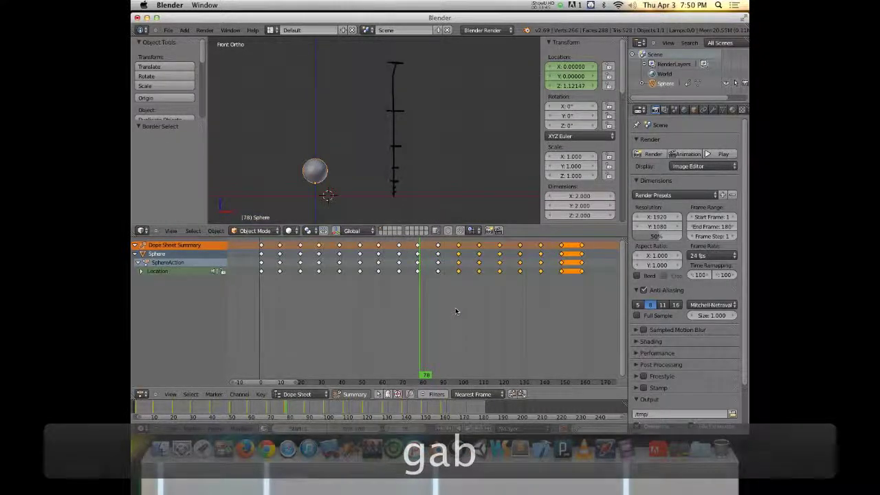
{"action": "left_click", "coordinate": [456, 306]}
{"action": "key", "text": "g"}
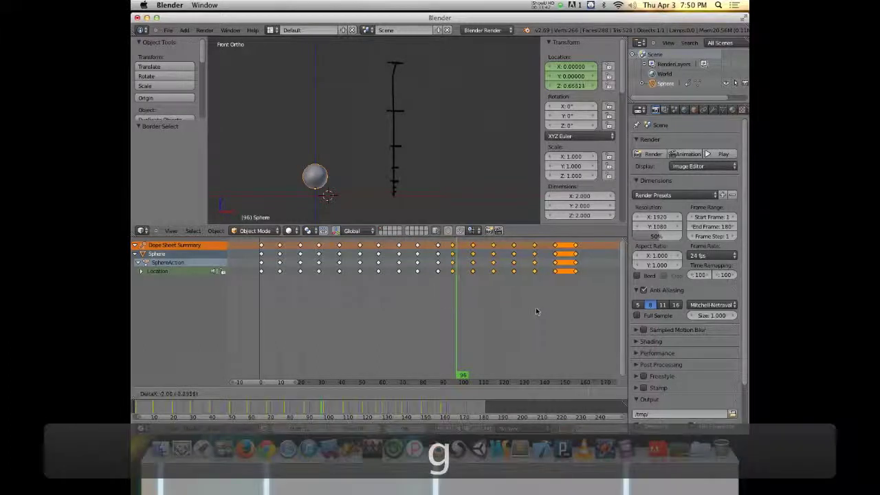
{"action": "left_click", "coordinate": [539, 310]}
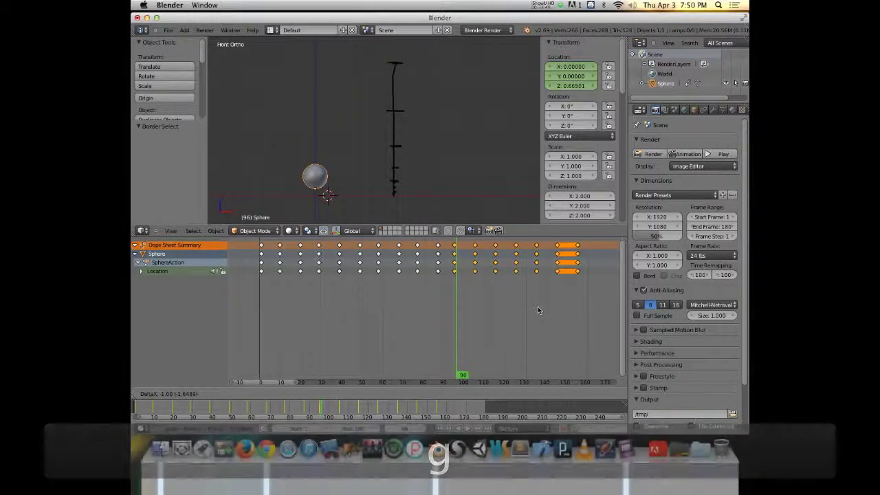
Move the last bounce keyframes and the final keys near frame 150 slightly earlier
{"action": "key", "text": "a"}
{"action": "key", "text": "b"}
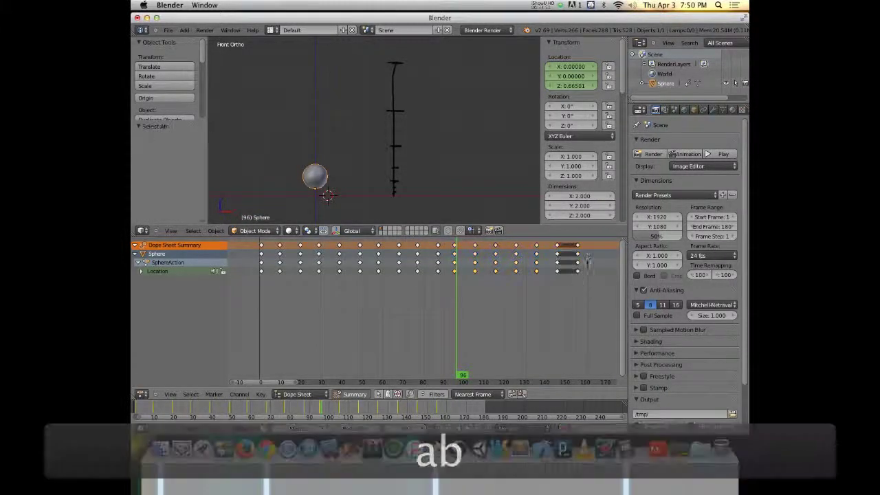
{"action": "left_click_drag", "start_coordinate": [586, 242], "coordinate": [491, 300]}
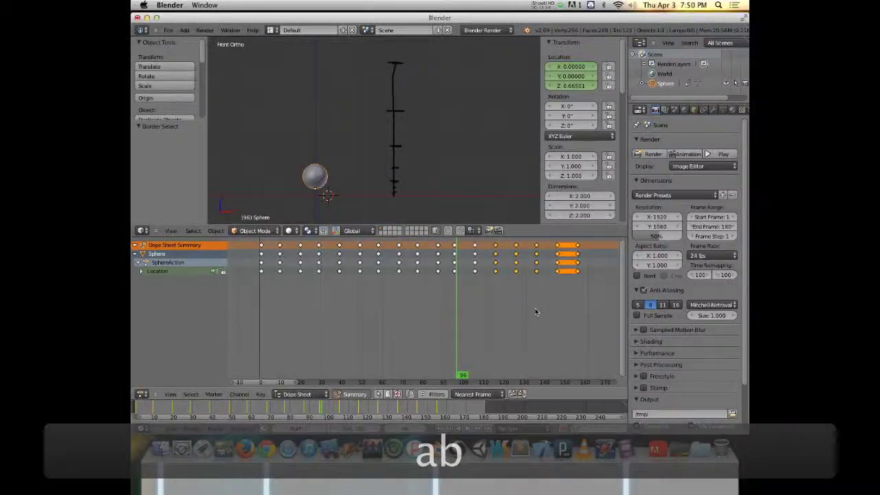
{"action": "key", "text": "g"}
{"action": "left_click", "coordinate": [532, 312]}
{"action": "key", "text": "a"}
{"action": "key", "text": "b"}
{"action": "left_click_drag", "start_coordinate": [592, 241], "coordinate": [554, 291]}
{"action": "key", "text": "g"}
{"action": "left_click", "coordinate": [554, 294]}
Play the animation to review the tightened bounce timing, then rewind near the start
{"action": "key", "text": "a"}
{"action": "key", "text": "b"}
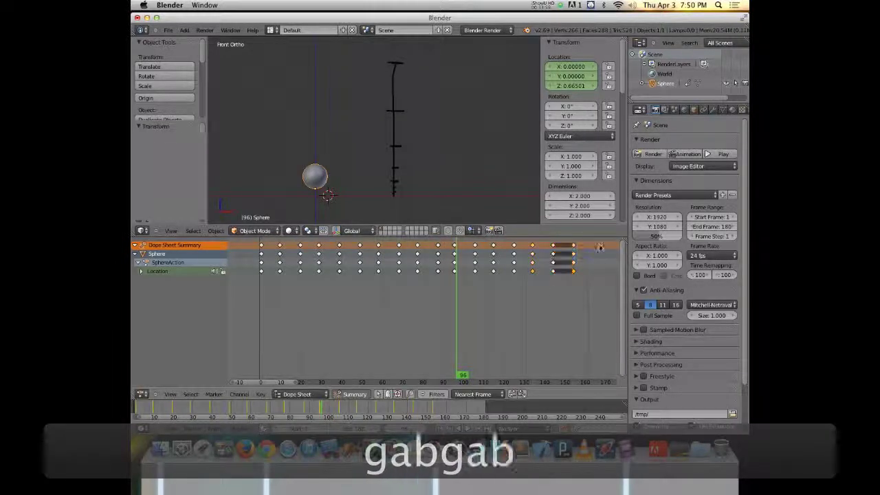
{"action": "left_click_drag", "start_coordinate": [596, 239], "coordinate": [263, 336]}
{"action": "key", "text": "alt+a"}
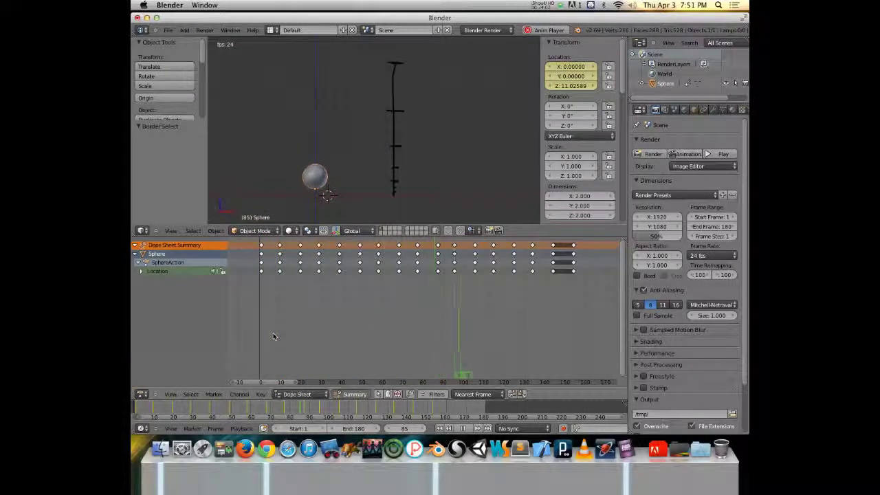
{"action": "key", "text": "alt+a"}
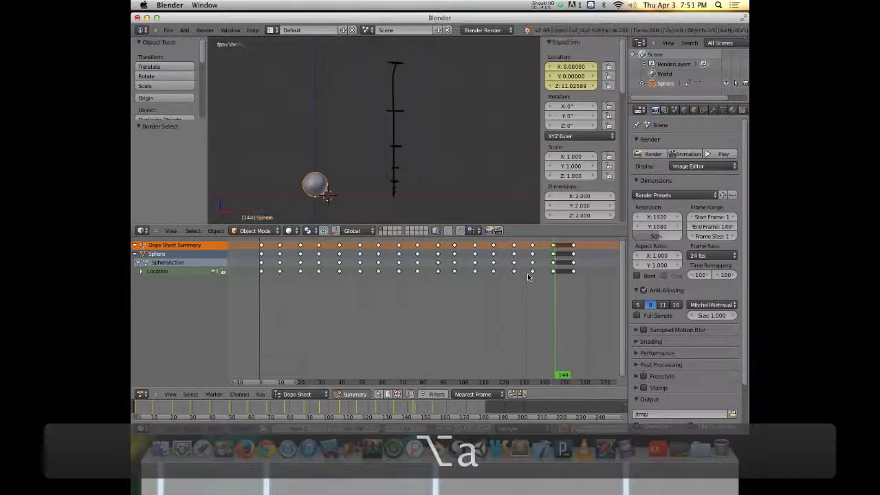
{"action": "left_click_drag", "start_coordinate": [503, 258], "coordinate": [435, 337]}
Shift the keyframes from frame 85, then from about frame 105, one frame earlier
{"action": "key", "text": "a"}
{"action": "key", "text": "b"}
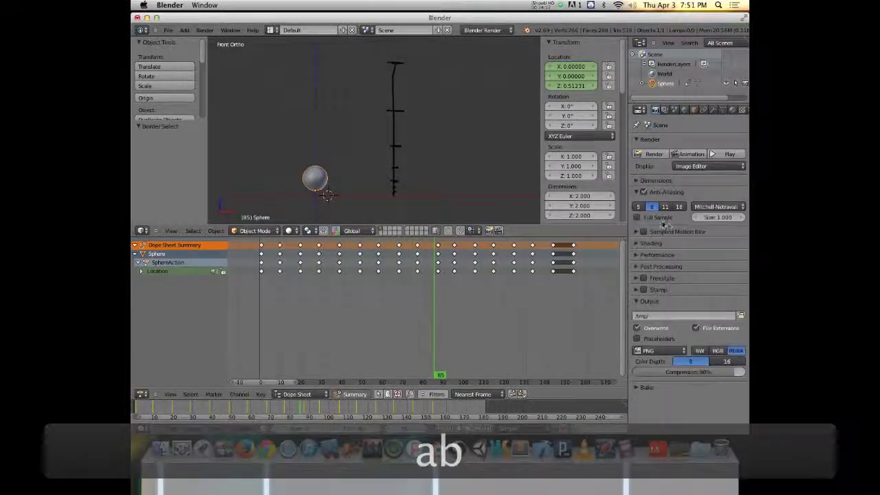
{"action": "key", "text": "a"}
{"action": "key", "text": "a"}
{"action": "key", "text": "b"}
{"action": "left_click_drag", "start_coordinate": [596, 246], "coordinate": [426, 312]}
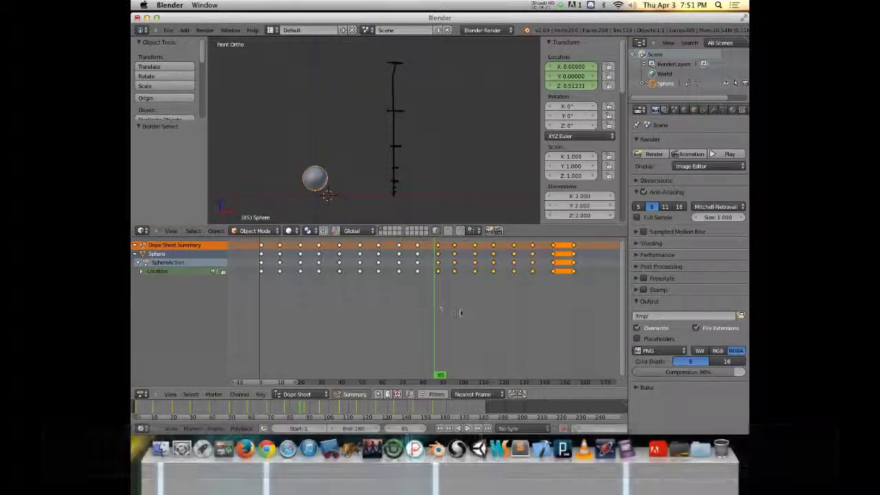
{"action": "key", "text": "g"}
{"action": "left_click", "coordinate": [459, 309]}
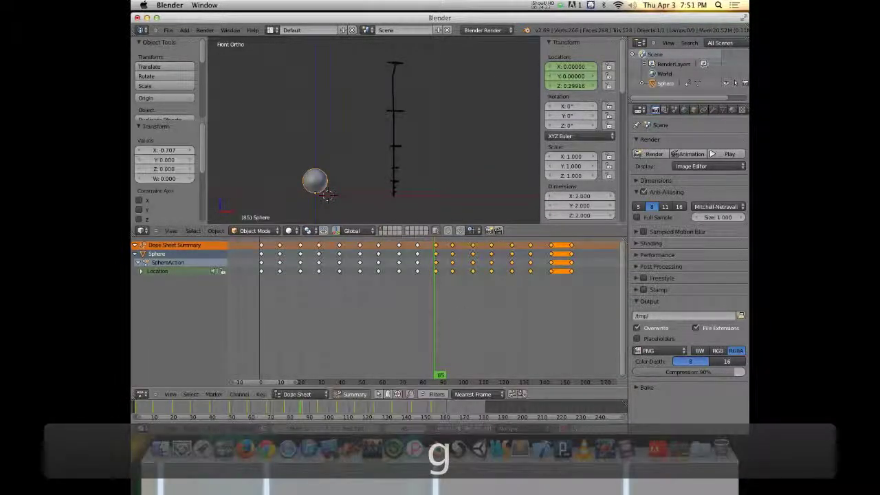
{"action": "key", "text": "a"}
{"action": "key", "text": "b"}
{"action": "left_click_drag", "start_coordinate": [587, 237], "coordinate": [464, 299]}
{"action": "key", "text": "g"}
{"action": "left_click", "coordinate": [498, 299]}
Move the keyframes from about frame 130 and the last keys slightly earlier
{"action": "key", "text": "a"}
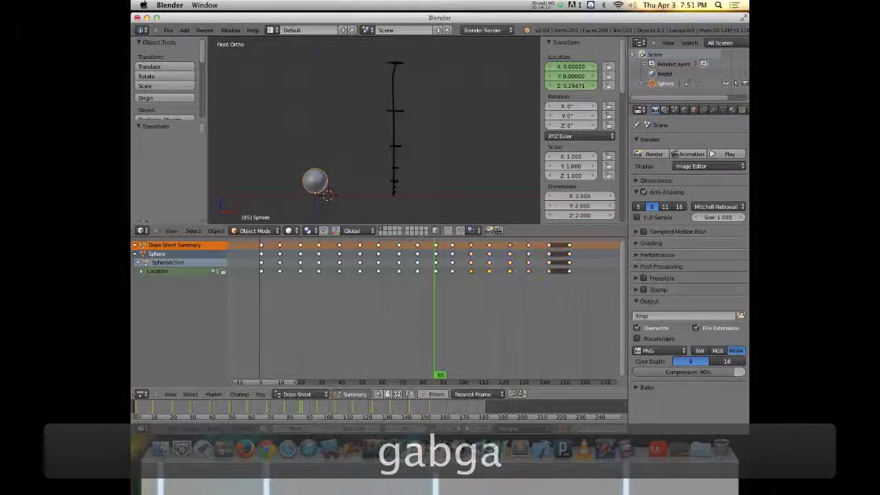
{"action": "key", "text": "b"}
{"action": "left_click_drag", "start_coordinate": [602, 240], "coordinate": [502, 304]}
{"action": "key", "text": "g"}
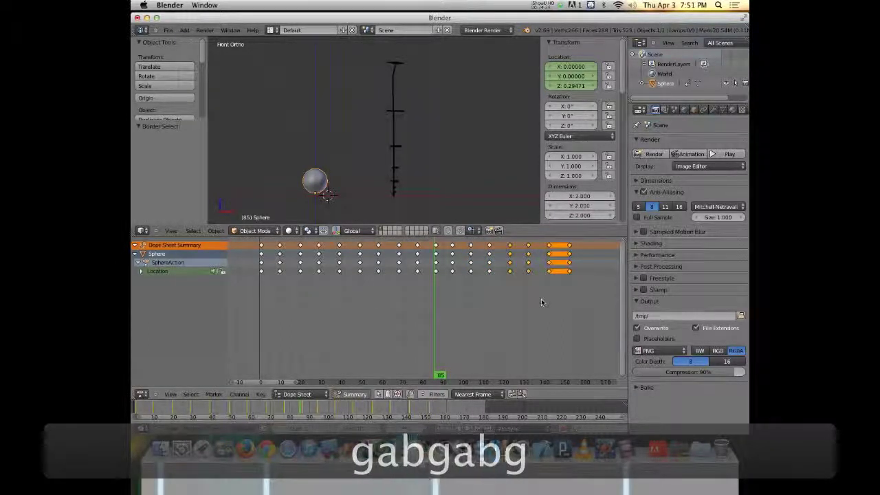
{"action": "left_click", "coordinate": [539, 303]}
{"action": "key", "text": "a"}
{"action": "key", "text": "b"}
{"action": "key", "text": "b"}
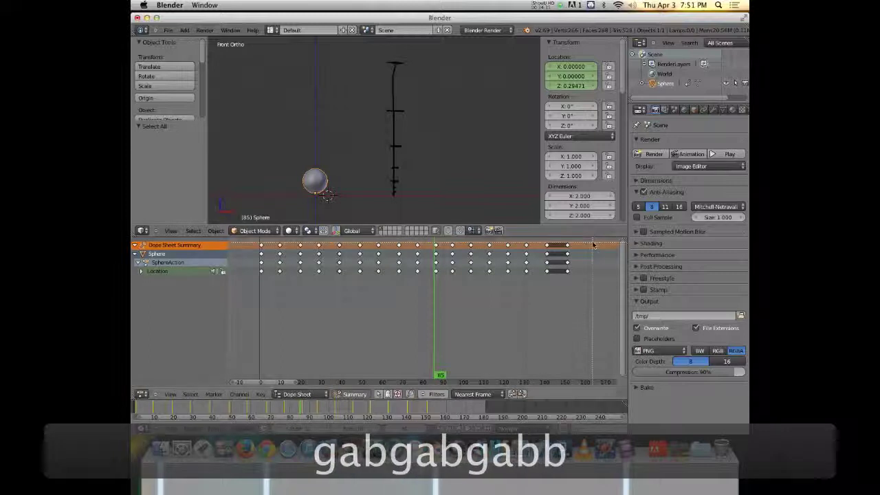
{"action": "left_click_drag", "start_coordinate": [591, 238], "coordinate": [542, 303]}
{"action": "key", "text": "g"}
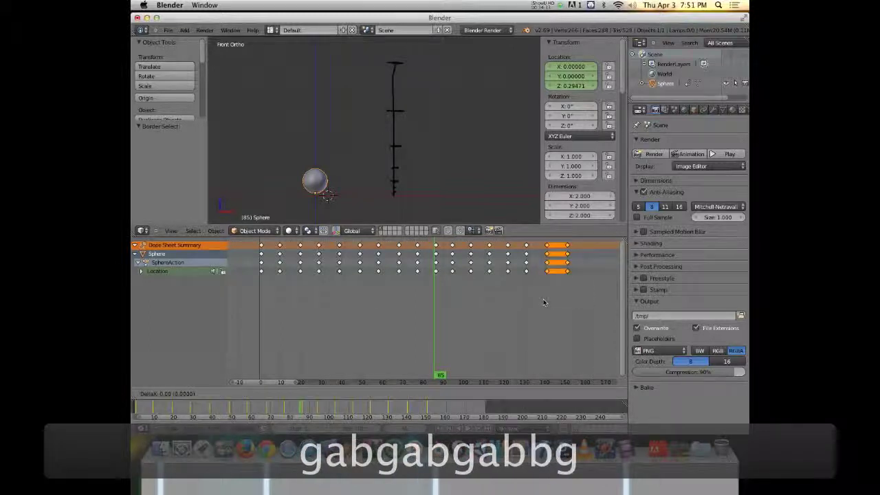
{"action": "left_click", "coordinate": [542, 303]}
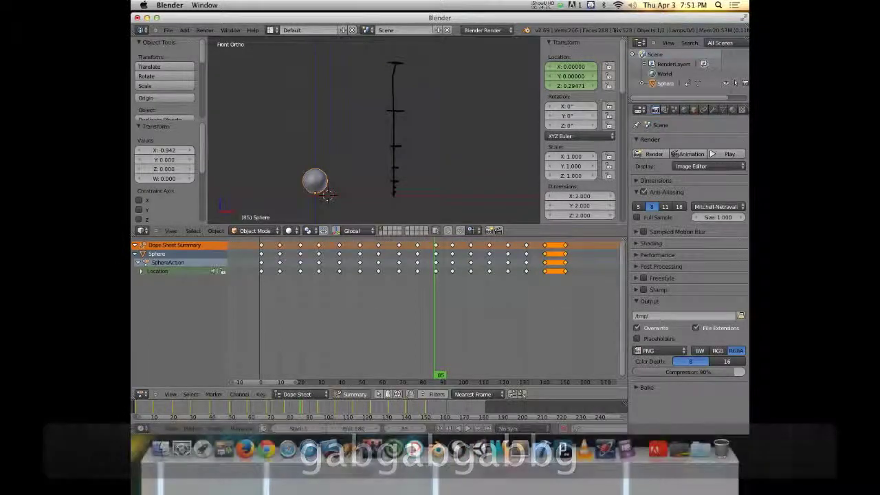
Shift keyframes from about frame 90, then frame 120, to 150 slightly earlier
{"action": "key", "text": "a"}
{"action": "key", "text": "b"}
{"action": "left_click_drag", "start_coordinate": [591, 239], "coordinate": [472, 318]}
{"action": "key", "text": "g"}
{"action": "left_click", "coordinate": [471, 317]}
{"action": "key", "text": "a"}
{"action": "key", "text": "b"}
{"action": "left_click_drag", "start_coordinate": [583, 240], "coordinate": [483, 313]}
{"action": "key", "text": "g"}
{"action": "left_click", "coordinate": [478, 309]}
Nudge the last keys around frames 140–150 earlier twice
{"action": "key", "text": "a"}
{"action": "key", "text": "b"}
{"action": "left_click_drag", "start_coordinate": [590, 237], "coordinate": [509, 299]}
{"action": "key", "text": "g"}
{"action": "left_click", "coordinate": [497, 296]}
{"action": "key", "text": "a"}
{"action": "key", "text": "b"}
{"action": "key", "text": "g"}
{"action": "left_click", "coordinate": [507, 298]}
Nudge the final keys around frames 140–150 once more and return to frame 2
{"action": "key", "text": "a"}
{"action": "key", "text": "b"}
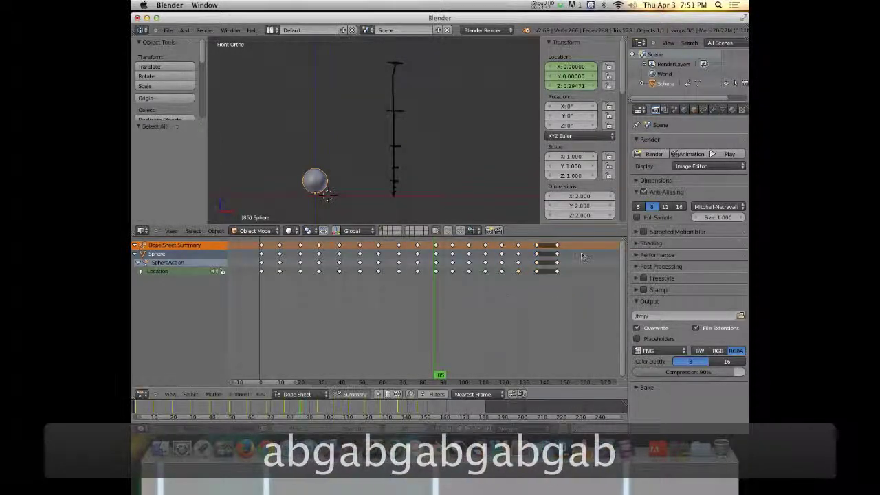
{"action": "left_click_drag", "start_coordinate": [587, 240], "coordinate": [535, 277]}
{"action": "key", "text": "g"}
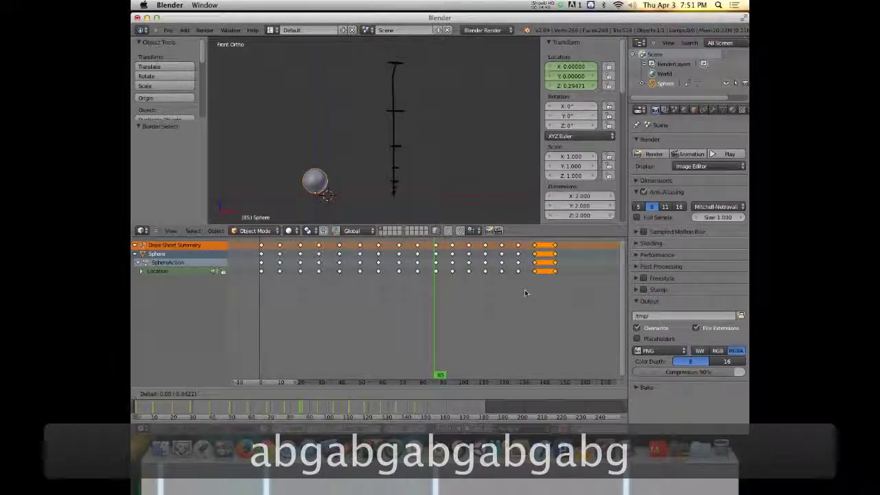
{"action": "left_click", "coordinate": [526, 294]}
{"action": "left_click_drag", "start_coordinate": [321, 326], "coordinate": [262, 327]}
Play the retimed bouncing-ball animation, stop it, and restart playback
{"action": "key", "text": "alt+a"}
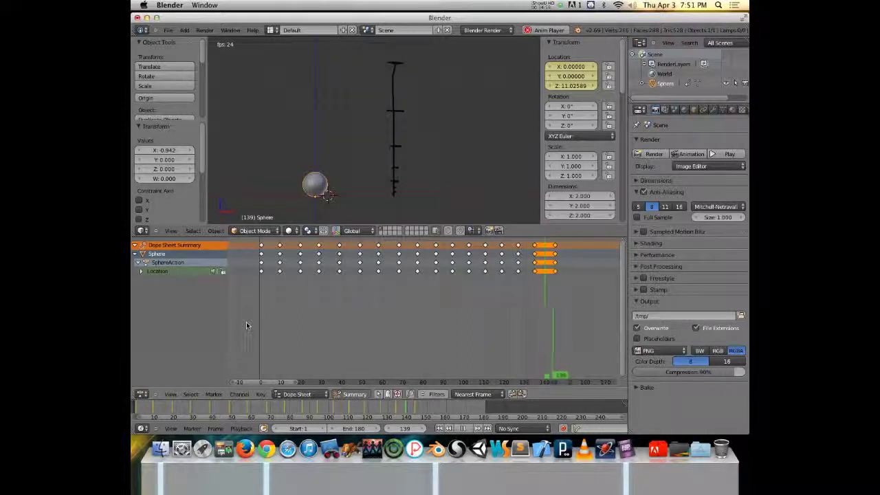
{"action": "key", "text": "alt+a"}
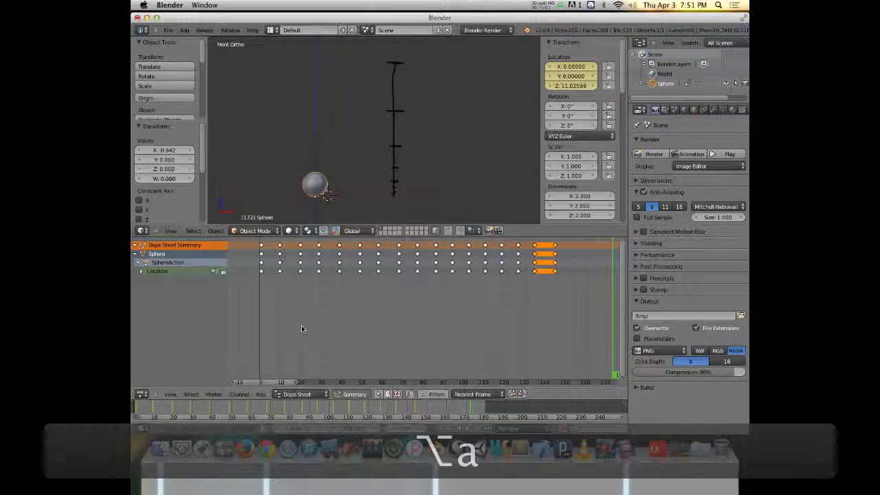
{"action": "key", "text": "alt+a"}
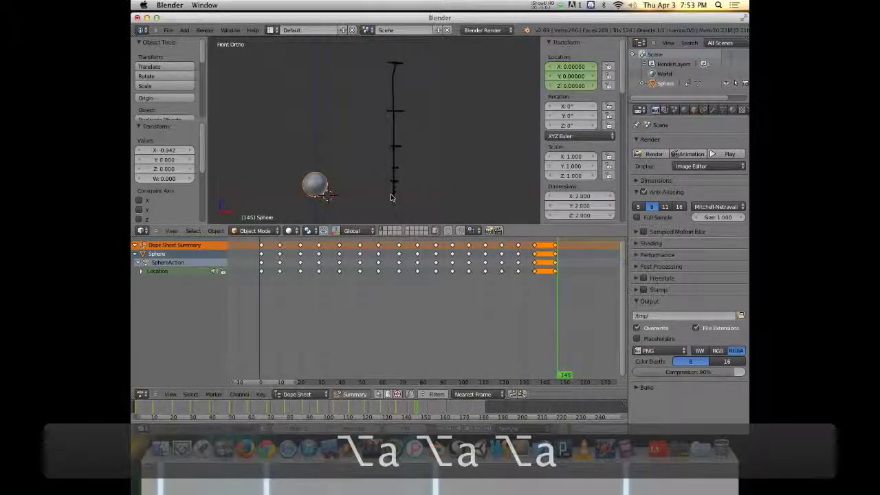
Delete the old grease-pencil sketch layer and recentre the view on the ball
{"action": "scroll", "coordinate": [610, 153], "scroll_direction": "down", "scroll_amount": 5}
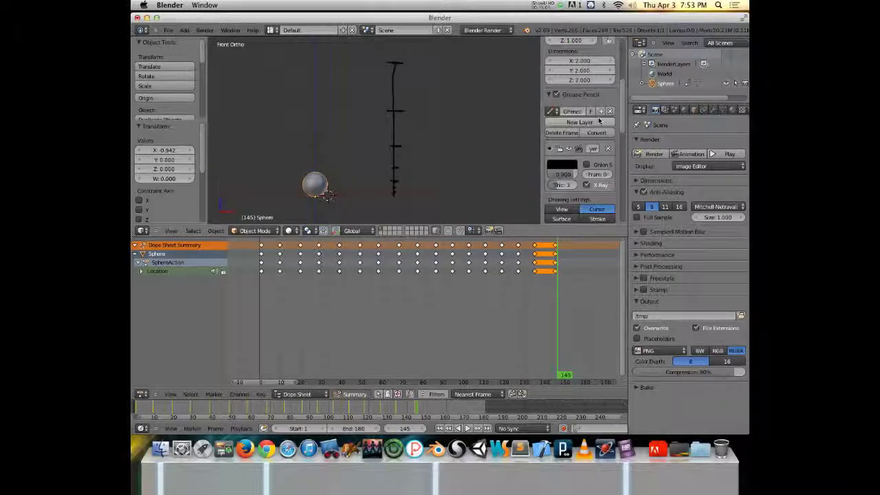
{"action": "left_click", "coordinate": [608, 150]}
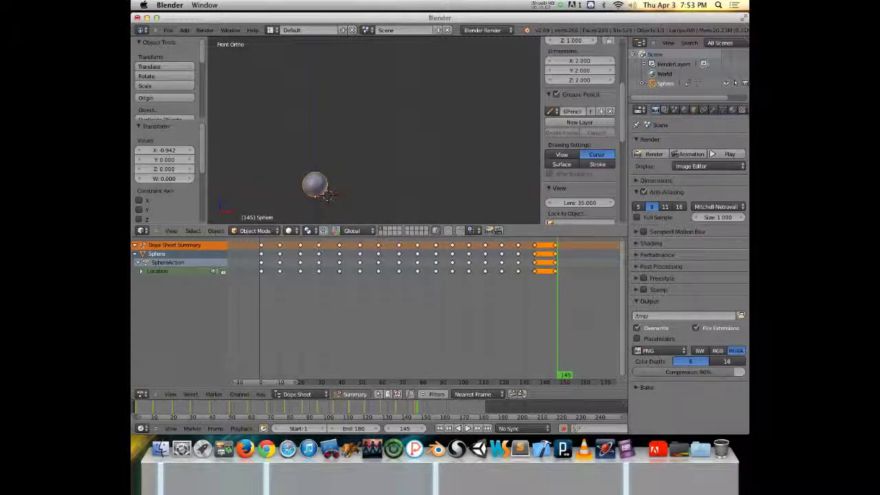
{"action": "scroll", "coordinate": [340, 158], "scroll_direction": "down", "scroll_amount": 1}
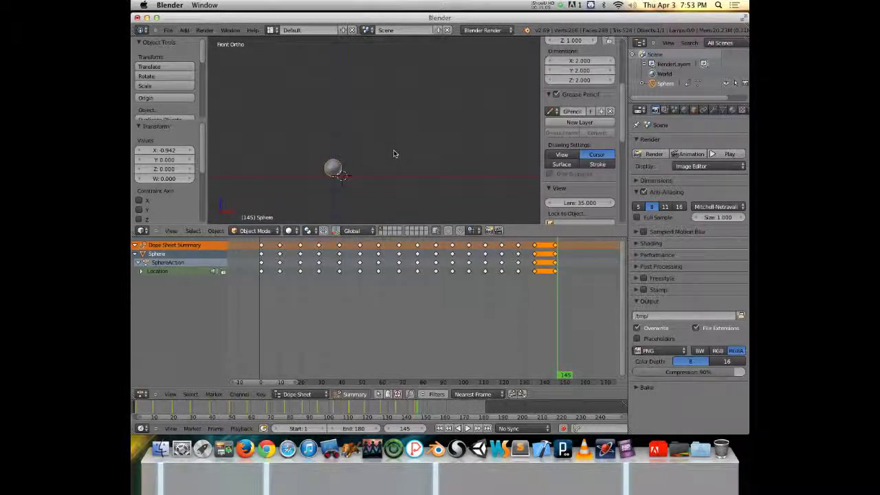
{"action": "middle_click_drag", "start_coordinate": [394, 153], "coordinate": [366, 157], "text": "shift"}
Switch to the empty scene layer 2 and maximize the 3D view
{"action": "key", "text": "2"}
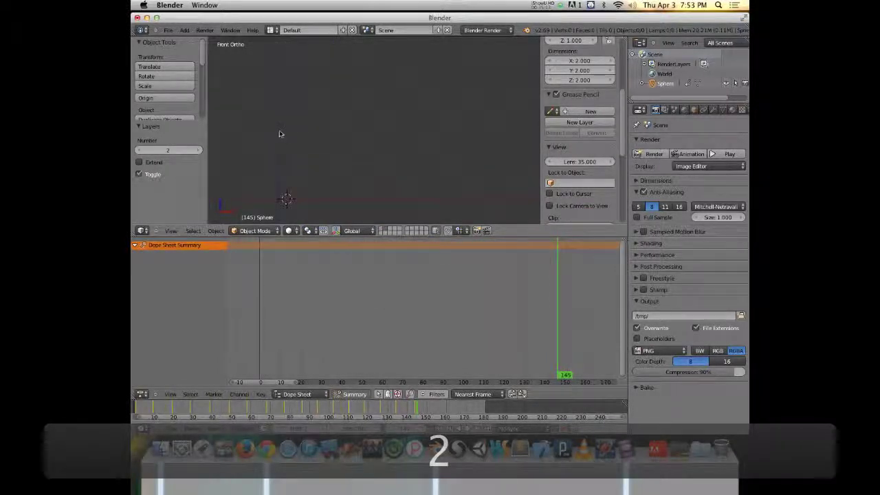
{"action": "key", "text": "ctrl+Up"}
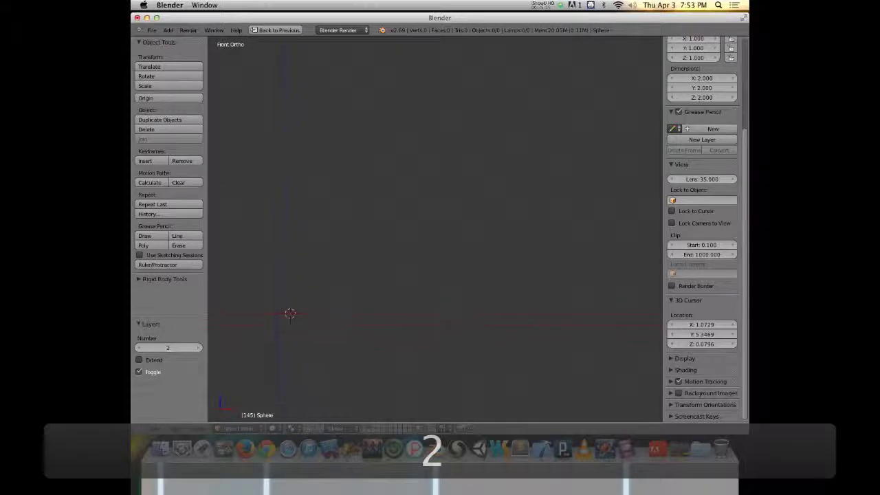
{"action": "key", "text": "g"}
Sketch a trial grease-pencil bounce path (drop, first arc, continuation), then discard it
{"action": "key", "text": "d"}
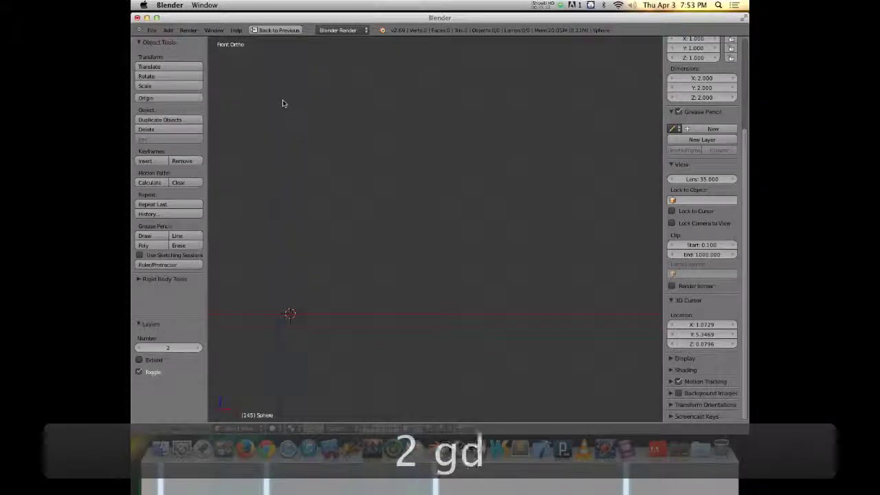
{"action": "mouse_move", "coordinate": [281, 85]}
{"action": "left_mouse_down"}
{"action": "mouse_move", "coordinate": [346, 159]}
{"action": "mouse_move", "coordinate": [366, 241]}
{"action": "mouse_move", "coordinate": [364, 315]}
{"action": "left_mouse_up"}
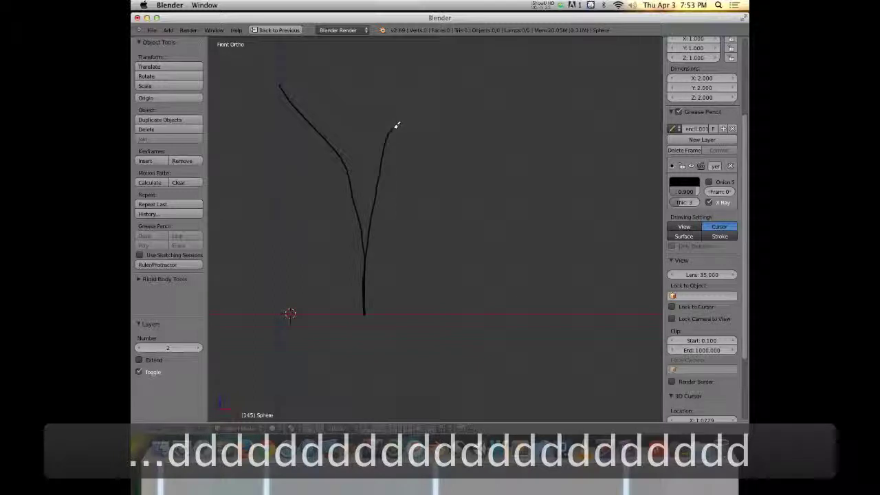
{"action": "mouse_move", "coordinate": [397, 126]}
{"action": "left_mouse_down"}
{"action": "mouse_move", "coordinate": [457, 125]}
{"action": "mouse_move", "coordinate": [472, 138]}
{"action": "mouse_move", "coordinate": [501, 224]}
{"action": "mouse_move", "coordinate": [509, 310]}
{"action": "mouse_move", "coordinate": [514, 192]}
{"action": "mouse_move", "coordinate": [533, 156]}
{"action": "mouse_move", "coordinate": [574, 175]}
{"action": "left_mouse_up"}
{"action": "mouse_move", "coordinate": [610, 298]}
{"action": "left_mouse_down"}
{"action": "mouse_move", "coordinate": [611, 257]}
{"action": "mouse_move", "coordinate": [633, 193]}
{"action": "mouse_move", "coordinate": [666, 286]}
{"action": "left_mouse_up"}
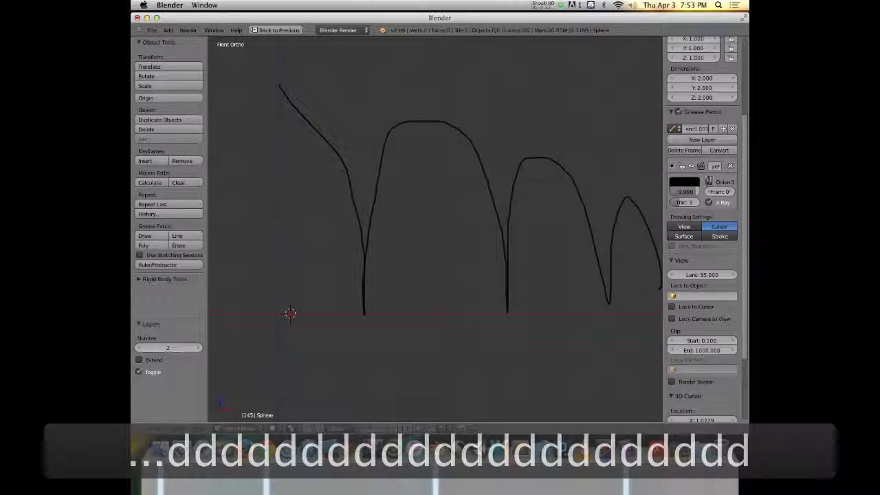
{"action": "left_click", "coordinate": [730, 165]}
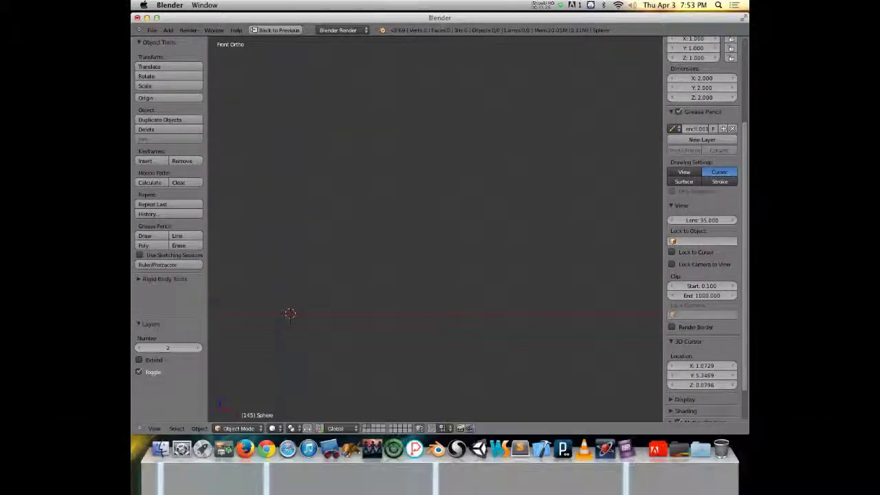
Draw a tall first drop followed by shrinking bounces to the right, then zoom out and pan
{"action": "mouse_move", "coordinate": [281, 176]}
{"action": "left_mouse_down"}
{"action": "mouse_move", "coordinate": [346, 225]}
{"action": "mouse_move", "coordinate": [366, 318]}
{"action": "mouse_move", "coordinate": [414, 250]}
{"action": "mouse_move", "coordinate": [449, 268]}
{"action": "mouse_move", "coordinate": [471, 307]}
{"action": "mouse_move", "coordinate": [500, 281]}
{"action": "left_mouse_up"}
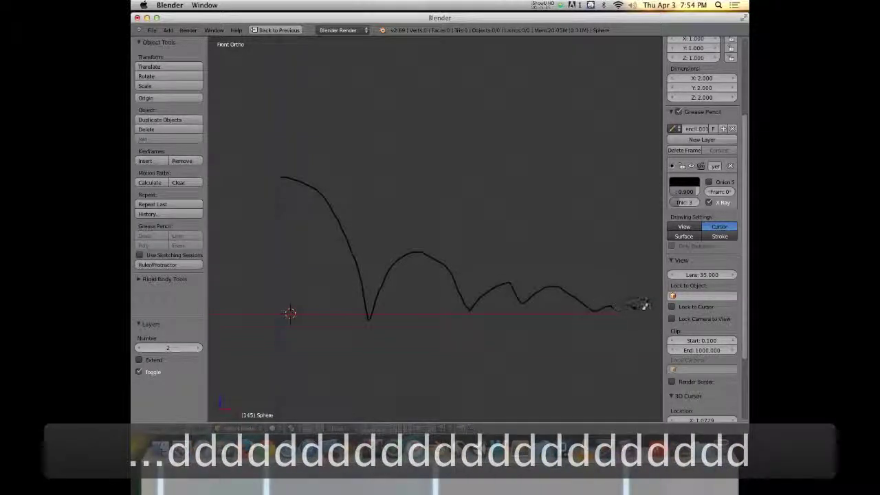
{"action": "left_click_drag", "start_coordinate": [661, 311], "coordinate": [664, 313]}
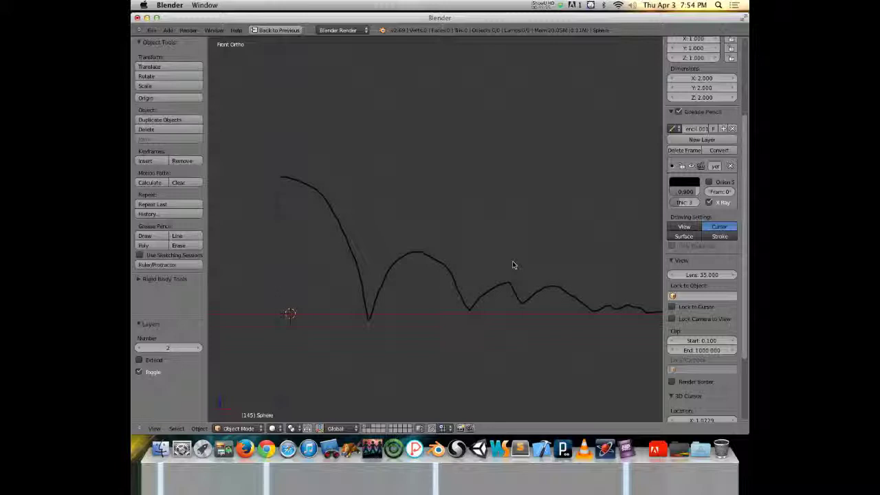
{"action": "scroll", "coordinate": [399, 287], "scroll_direction": "down", "scroll_amount": 5}
{"action": "middle_click_drag", "start_coordinate": [401, 287], "coordinate": [379, 224], "text": "shift"}
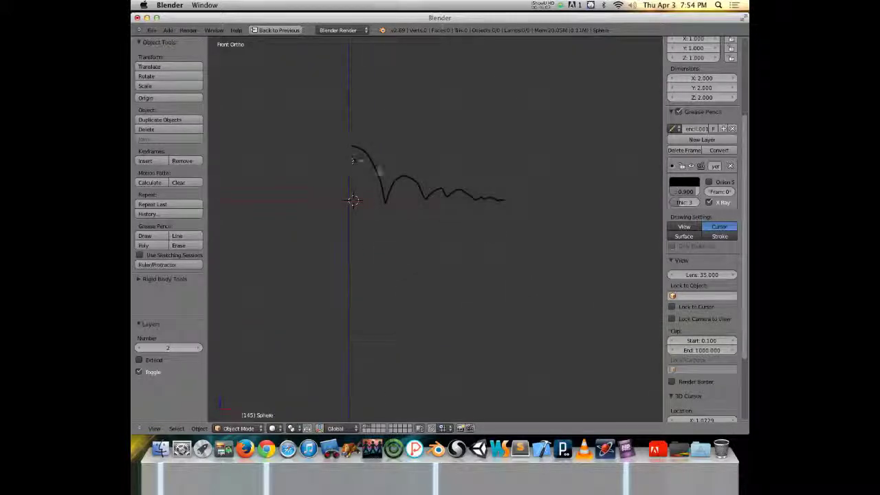